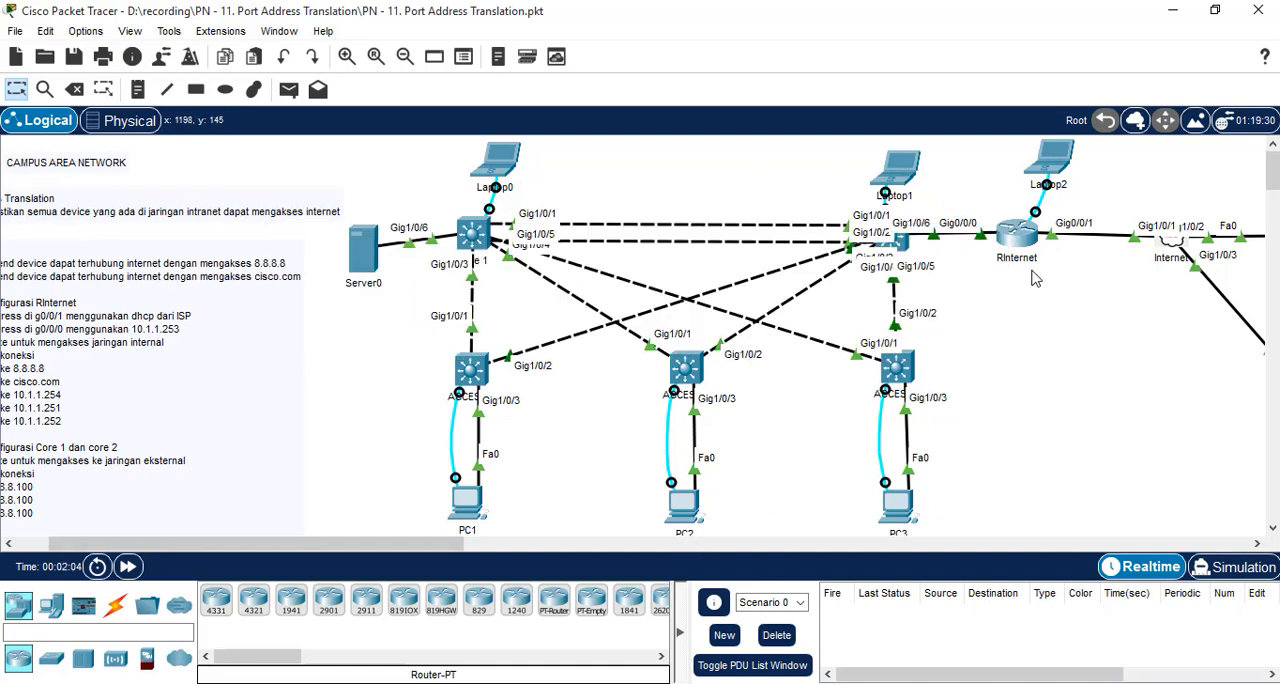
Step: Open the Laptop2 terminal, enter RInternet's privileged mode with the enable password, and start global configuration mode
{"action": "left_click", "coordinate": [1047, 162]}
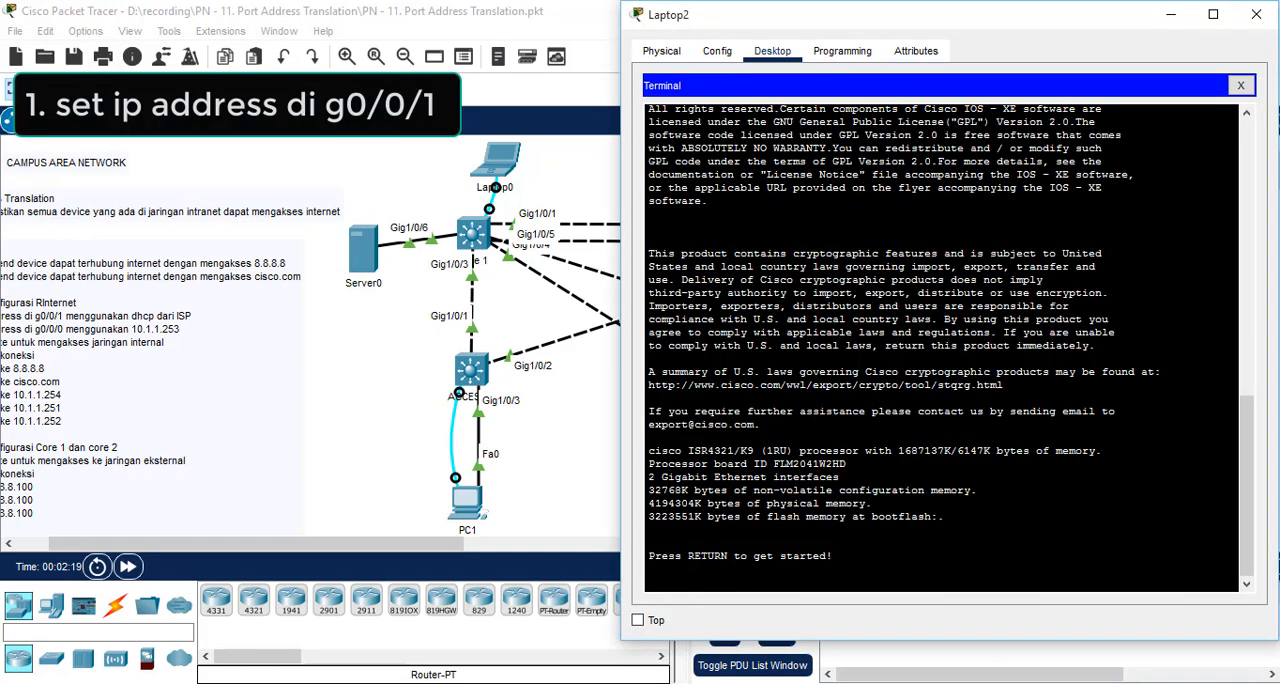
{"action": "key", "text": "Return"}
{"action": "type", "text": "en"}
{"action": "key", "text": "Return"}
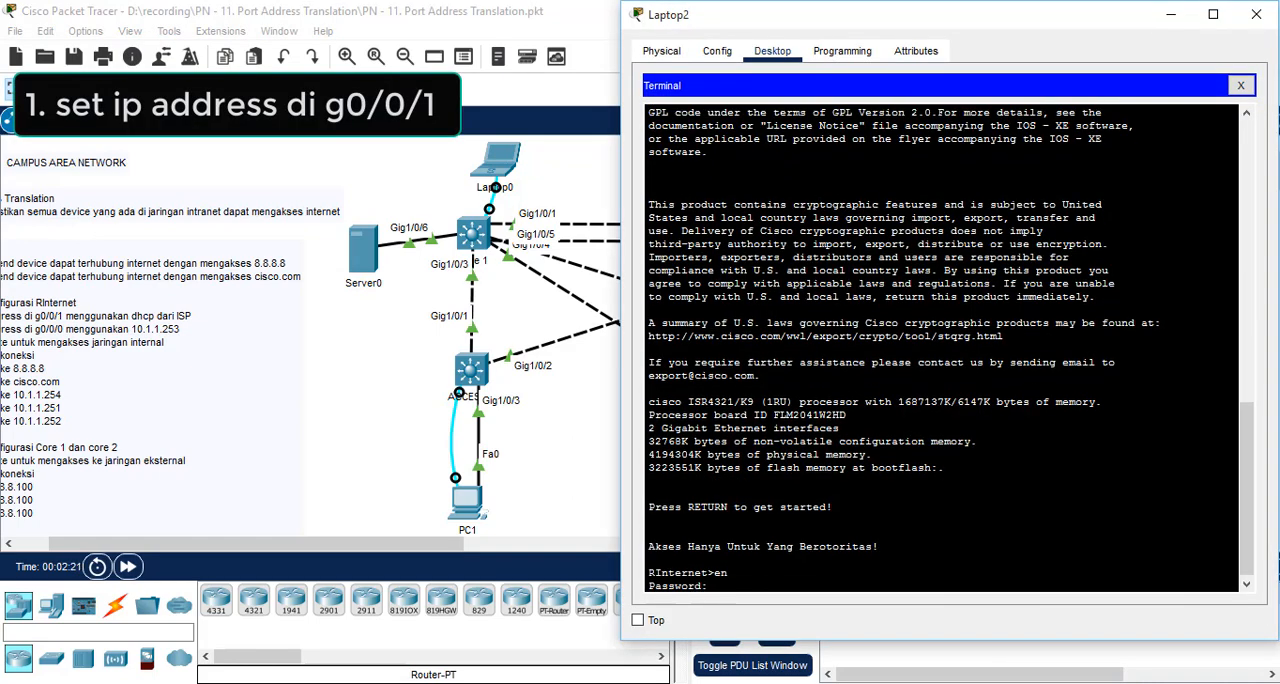
{"action": "key", "text": "Return"}
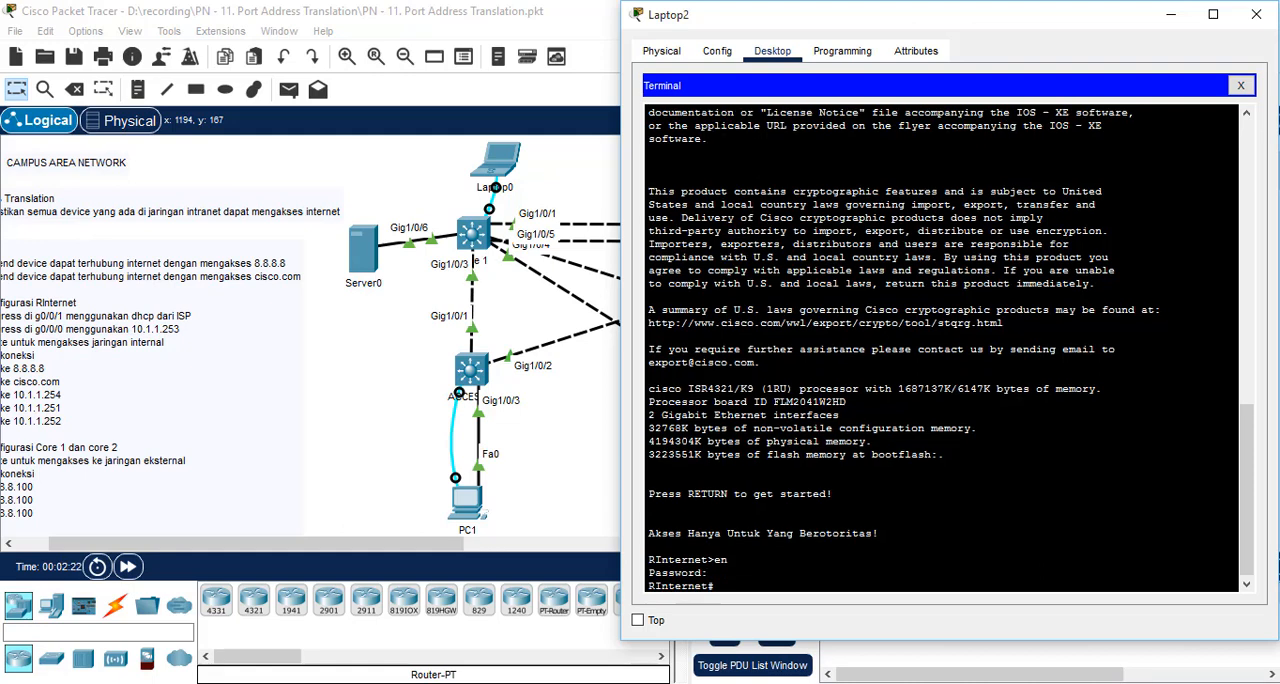
{"action": "type", "text": "conf t"}
{"action": "key", "text": "Return"}
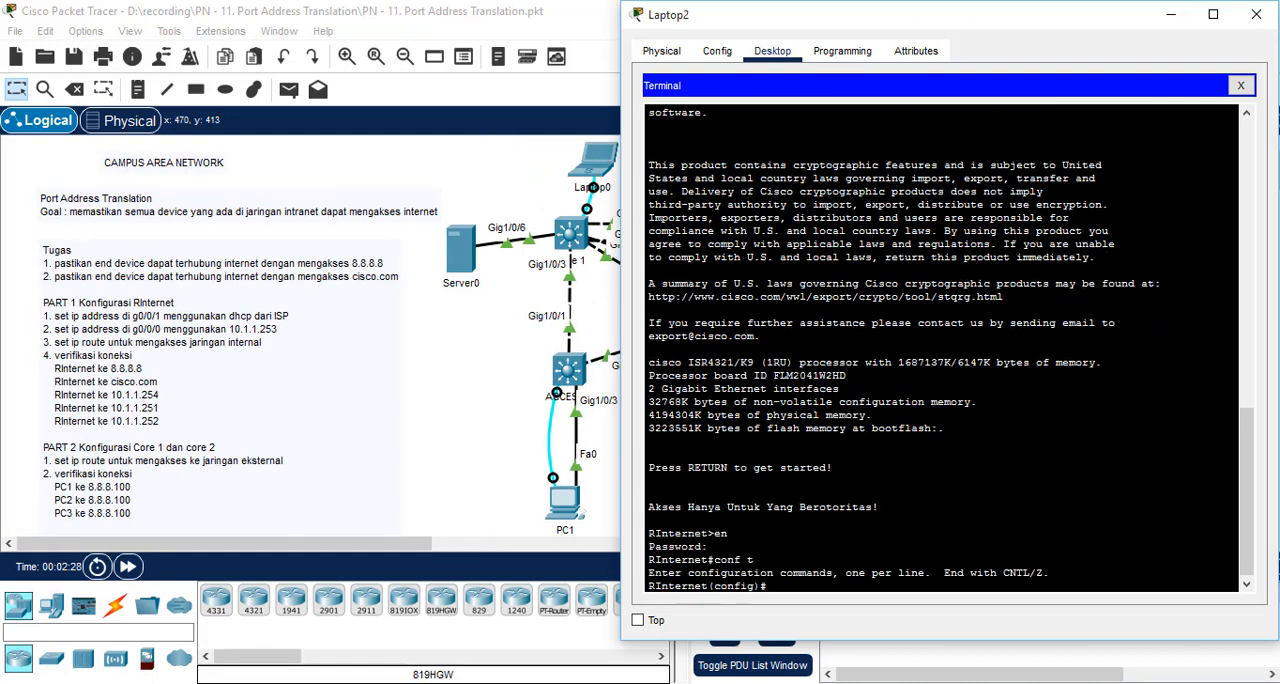
Step: Configure RInternet's interface g0/0/1 to get its IP address through DHCP and enable the interface
{"action": "type", "text": "int g0/0/1"}
{"action": "key", "text": "Return"}
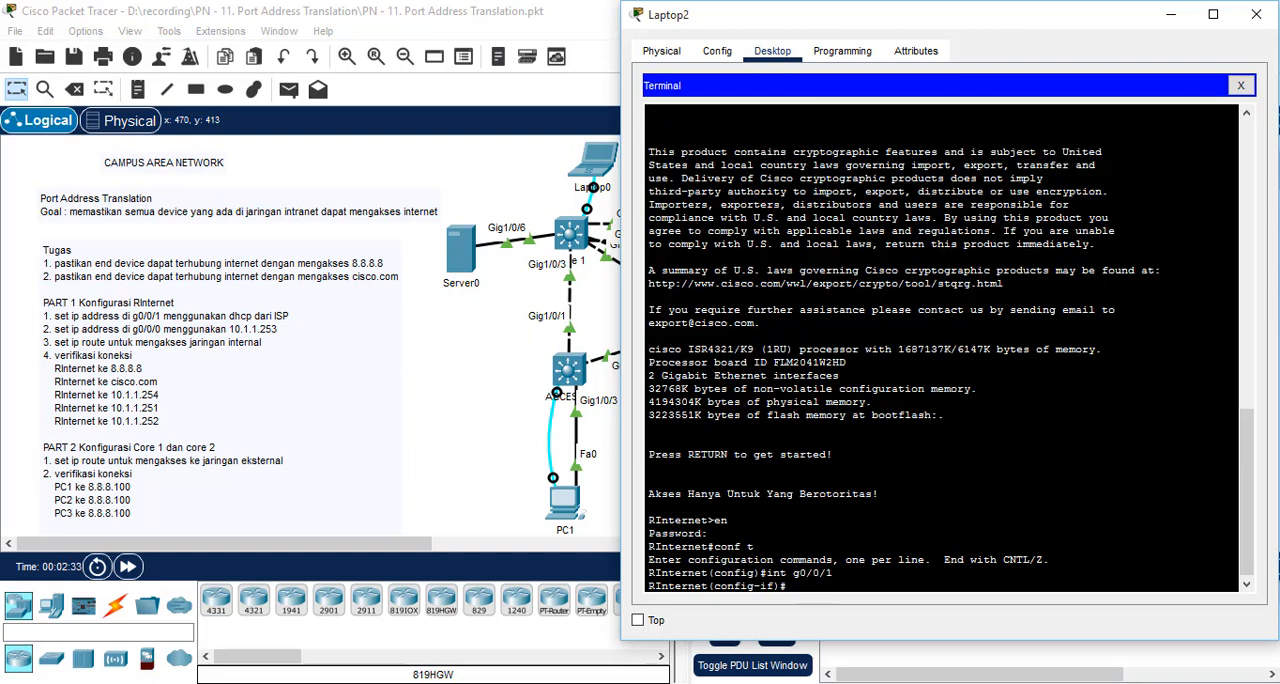
{"action": "type", "text": "ip add"}
{"action": "key", "text": "Tab"}
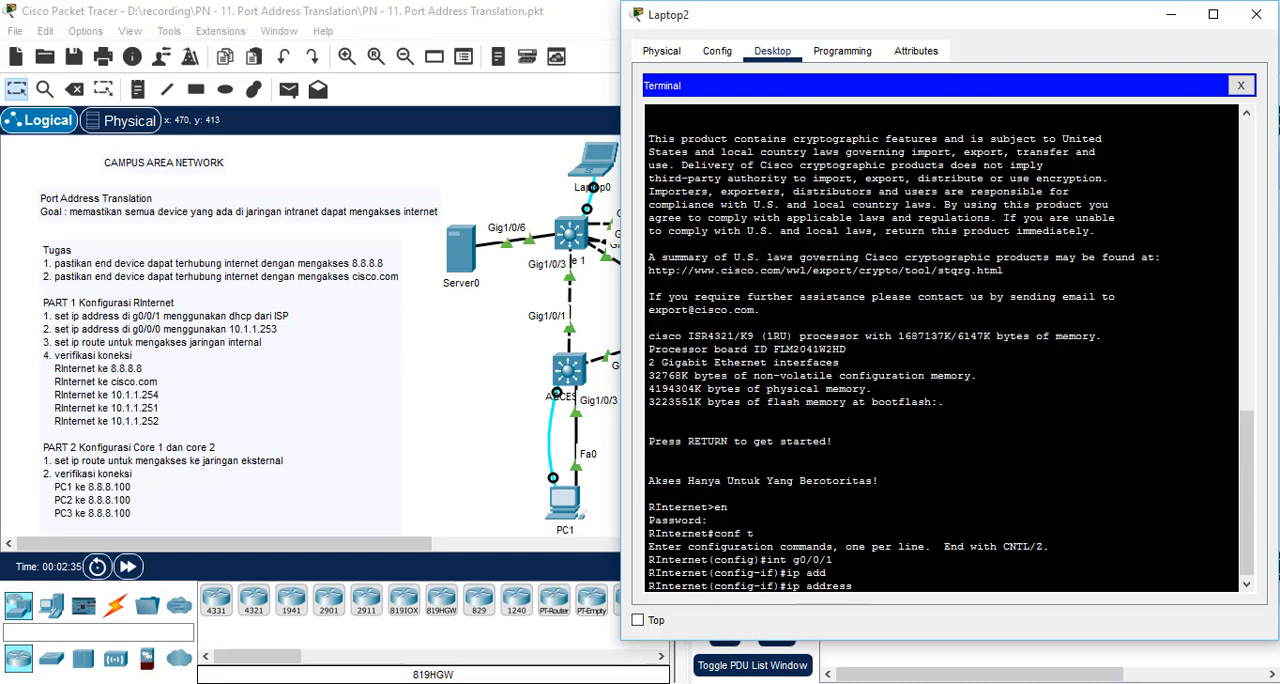
{"action": "type", "text": "dhcp"}
{"action": "key", "text": "Return"}
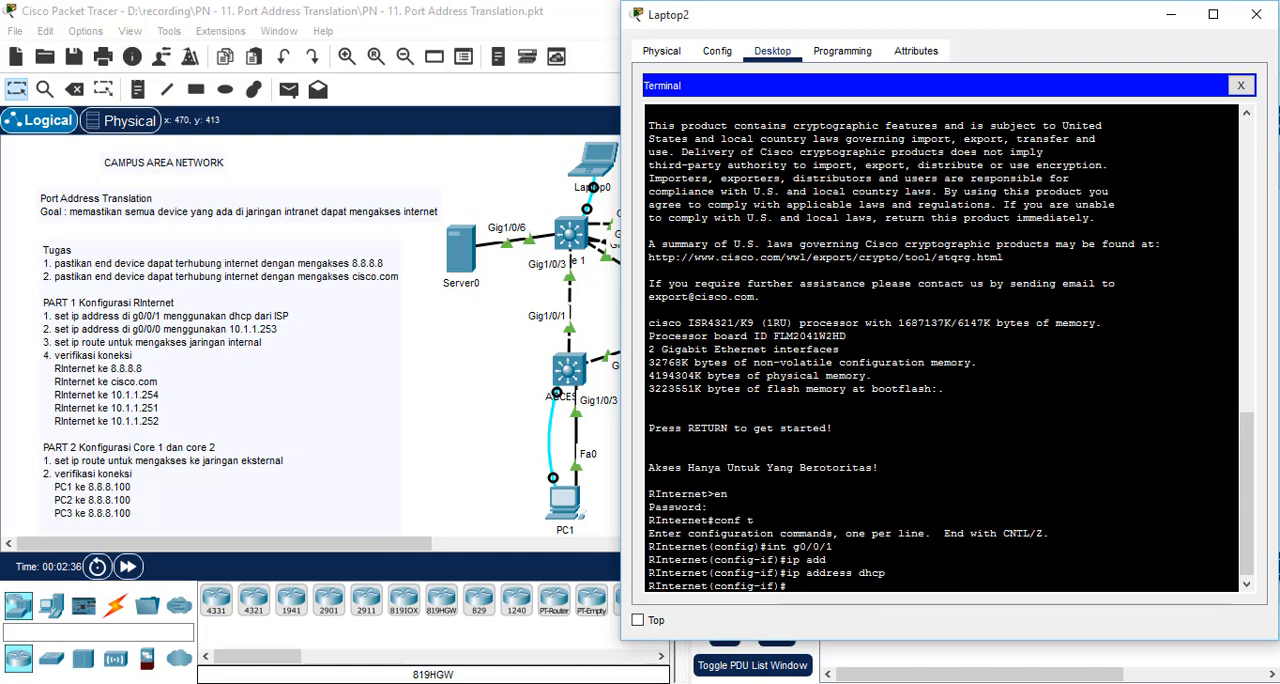
{"action": "type", "text": "no shut"}
{"action": "key", "text": "Return"}
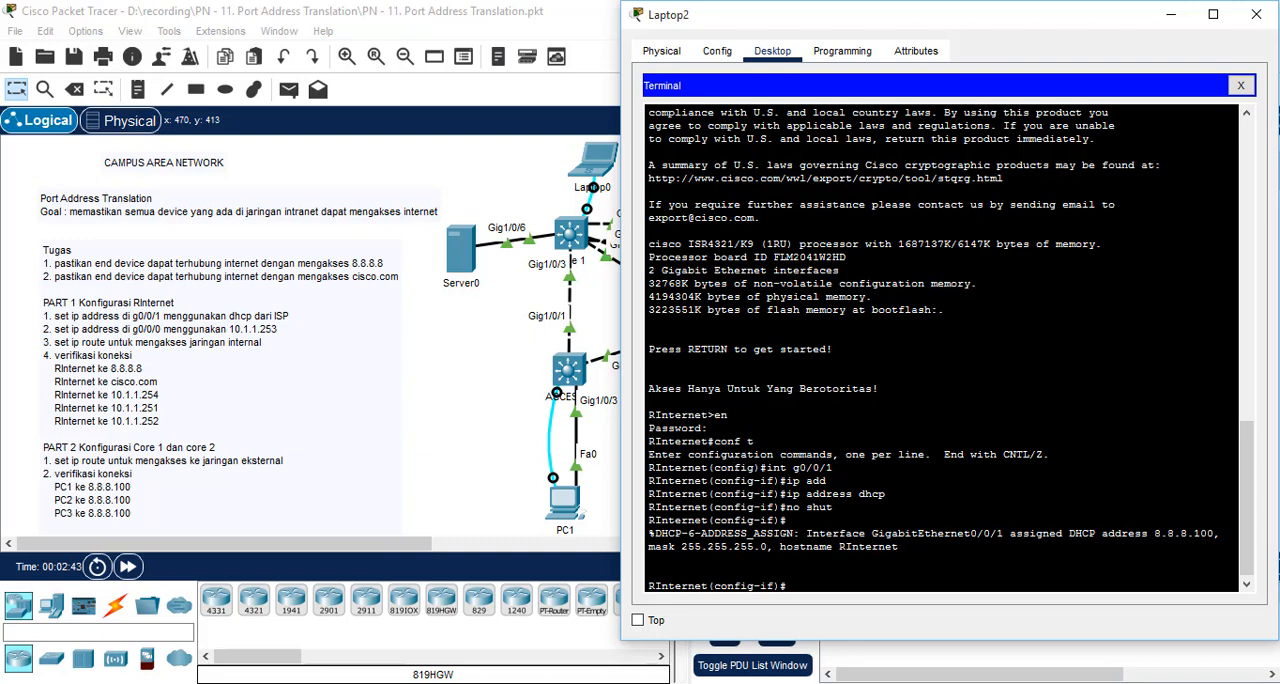
Step: Assign IP address 10.1.1.253 with mask 255.255.255.0 to RInternet's interface g0/0/0 and enable the interface
{"action": "type", "text": "int g0/0/"}
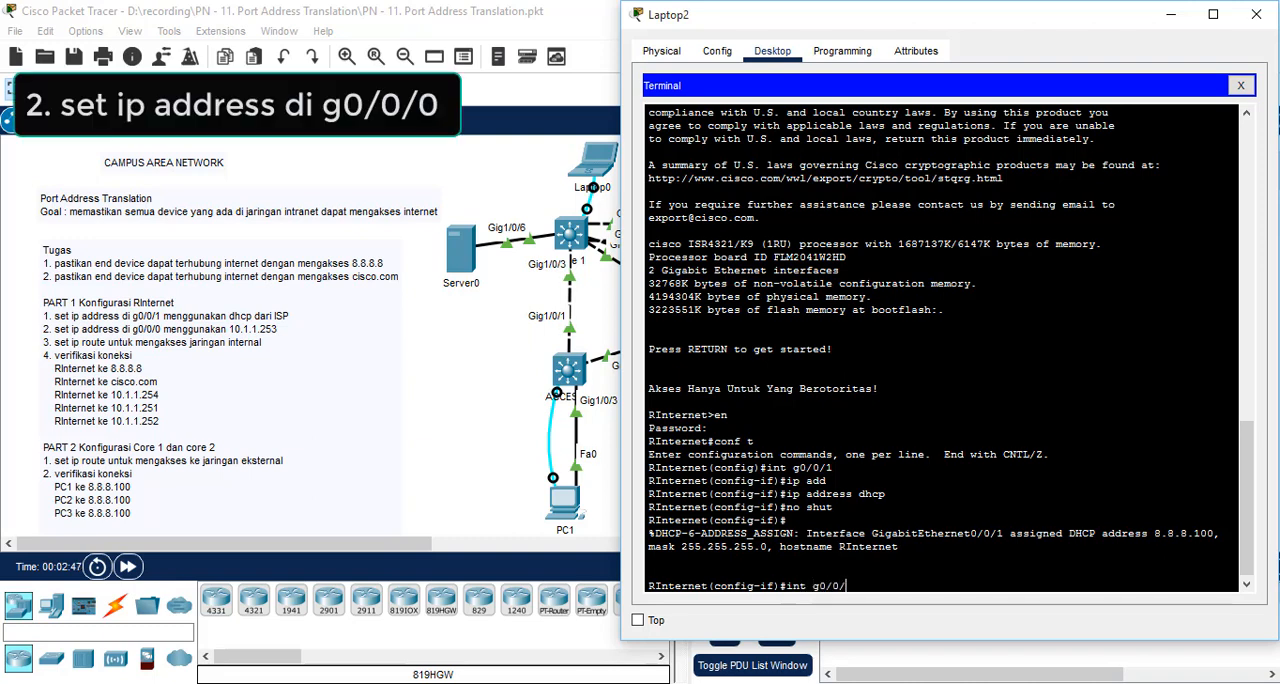
{"action": "type", "text": "0/"}
{"action": "key", "text": "Return"}
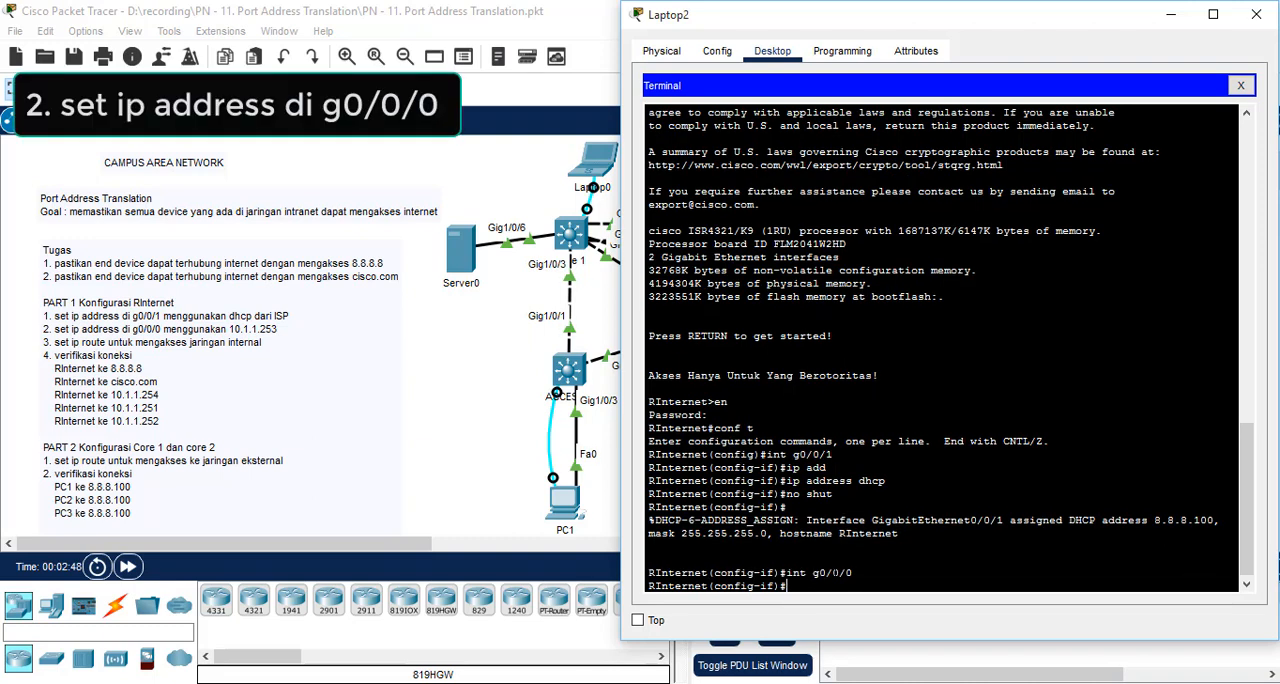
{"action": "type", "text": "ip "}
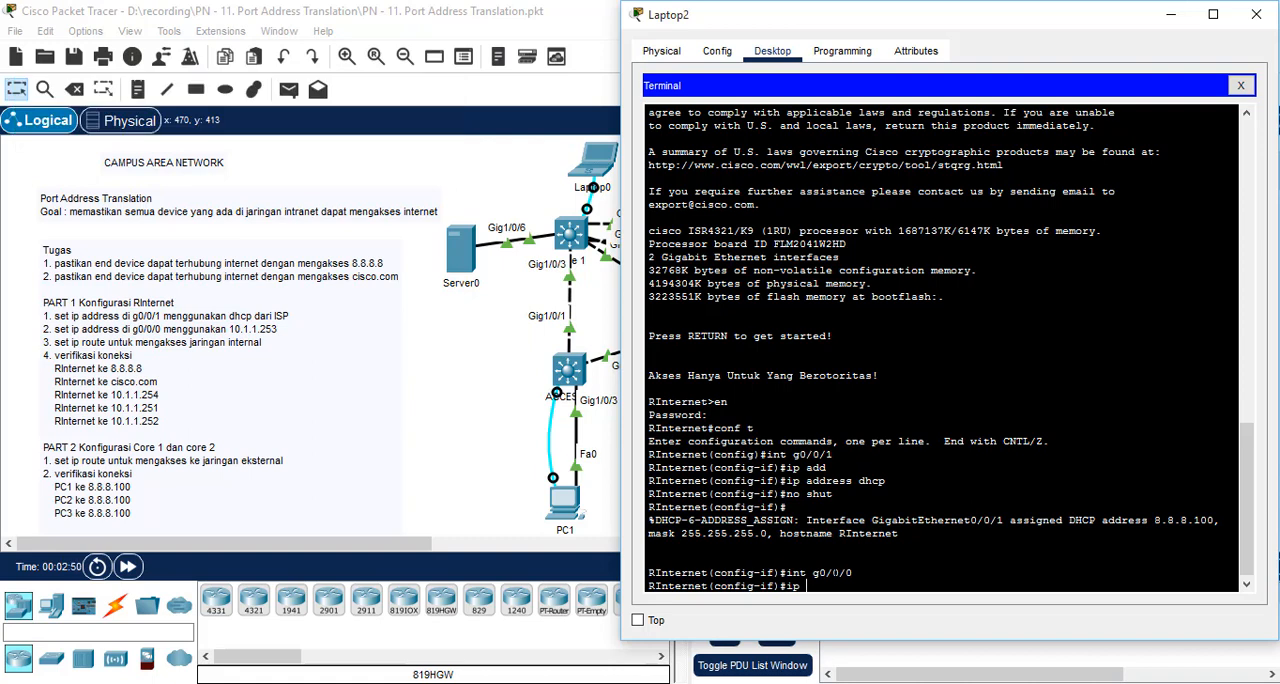
{"action": "type", "text": "address 10.1.1.253 255.255"}
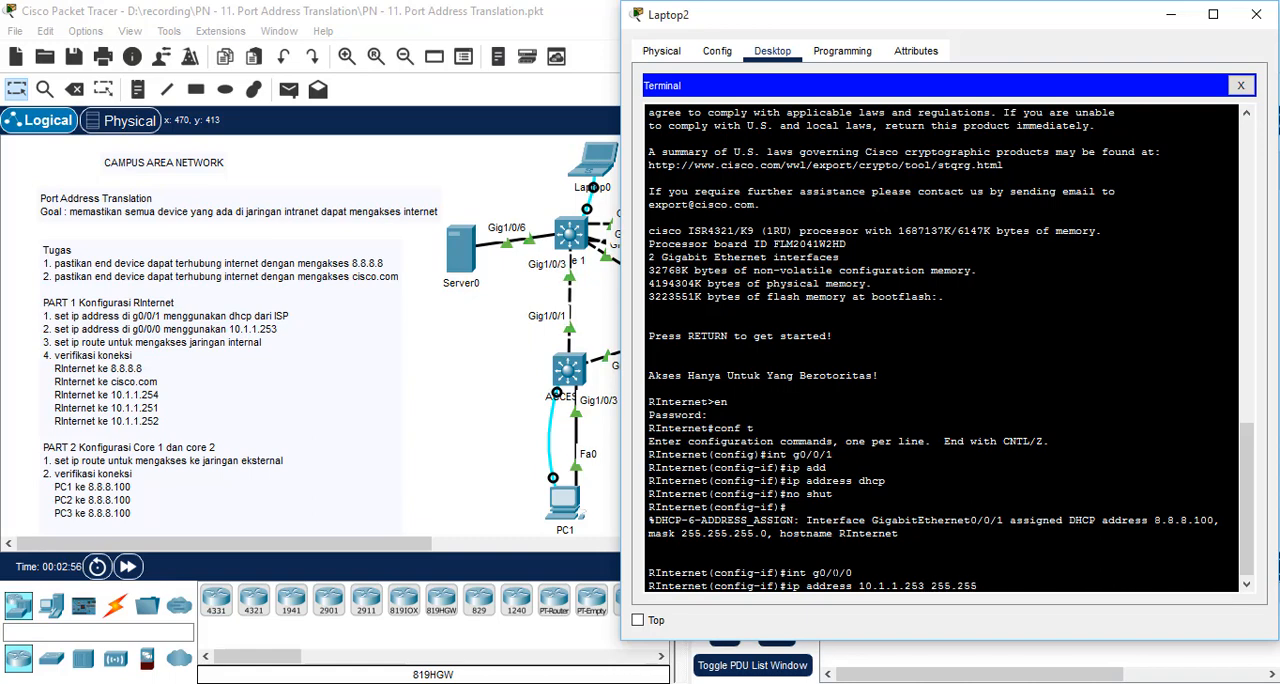
{"action": "type", "text": ".255.0"}
{"action": "key", "text": "Return"}
{"action": "type", "text": "no shut"}
{"action": "key", "text": "Return"}
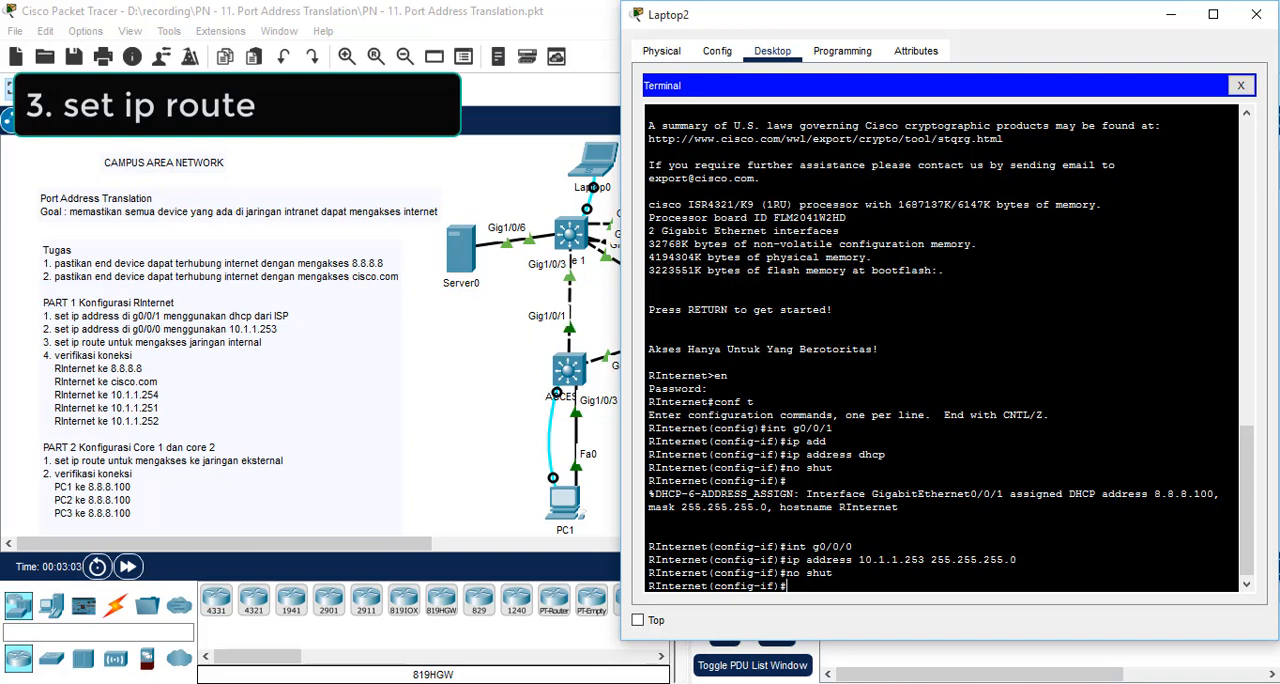
Step: Add a static default route on RInternet for 0.0.0.0 0.0.0.0 through next hop 10.1.1.254
{"action": "type", "text": "ex"}
{"action": "key", "text": "Return"}
{"action": "type", "text": "ip r"}
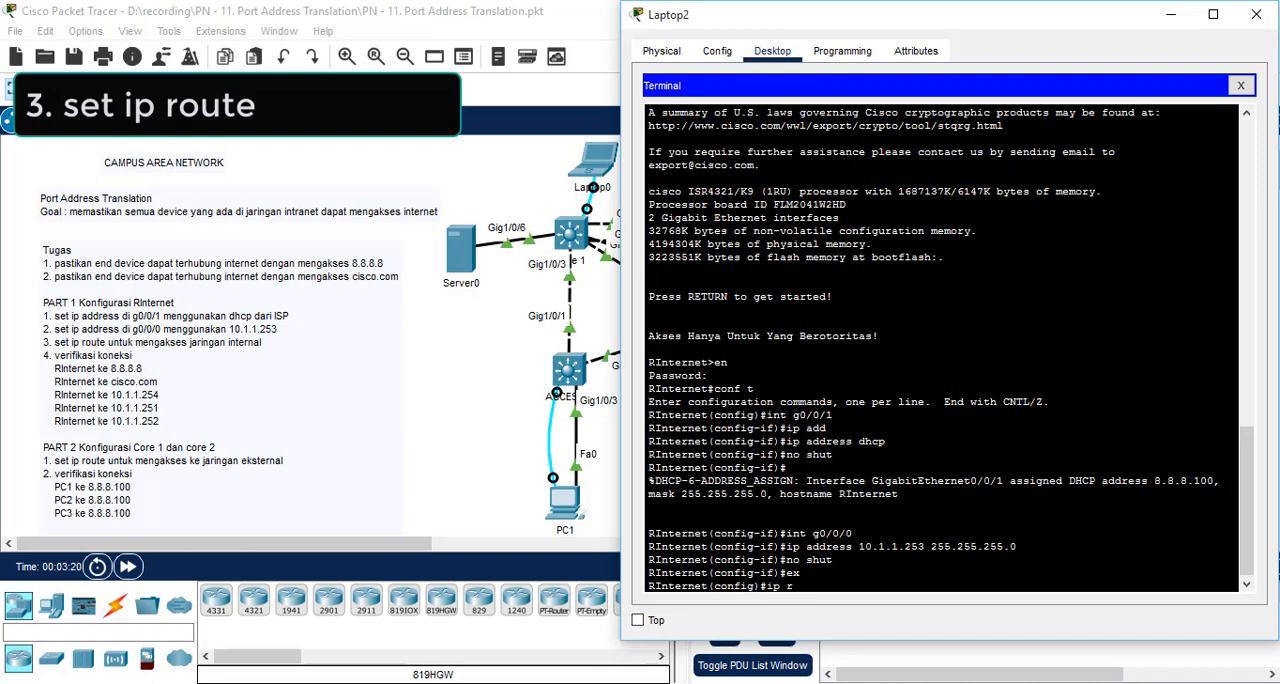
{"action": "type", "text": "oute 0.0."}
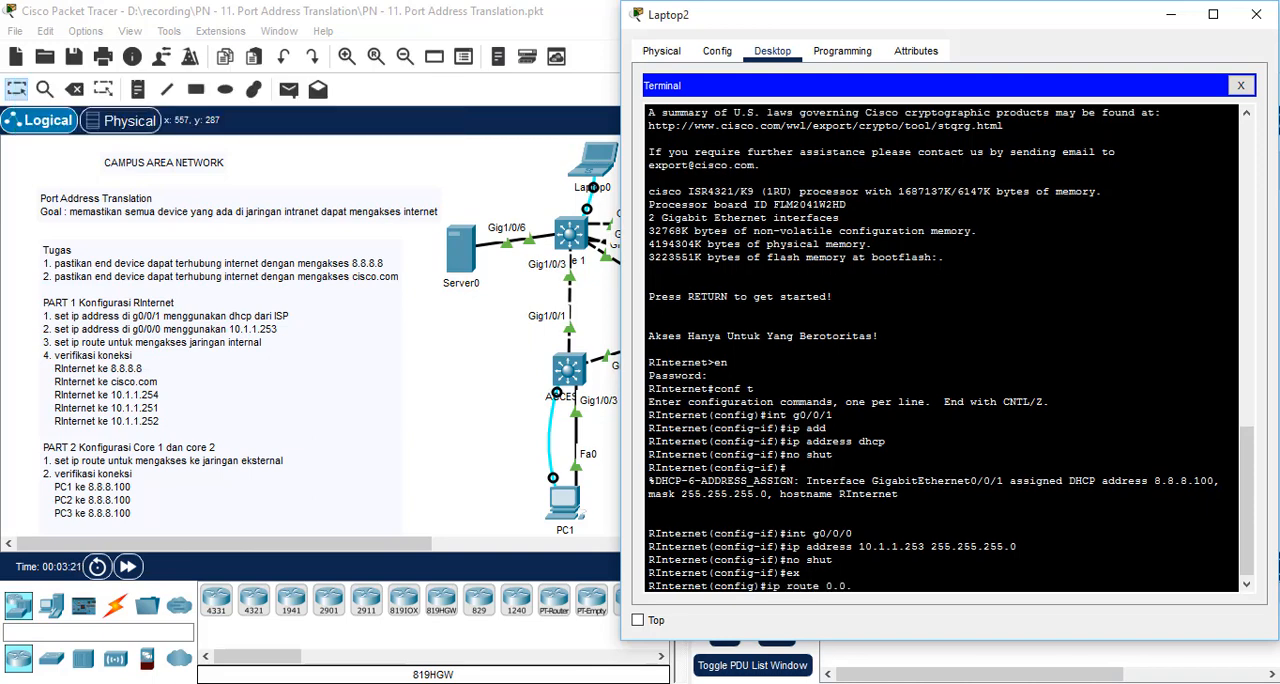
{"action": "type", "text": "0.0 0.0.0"}
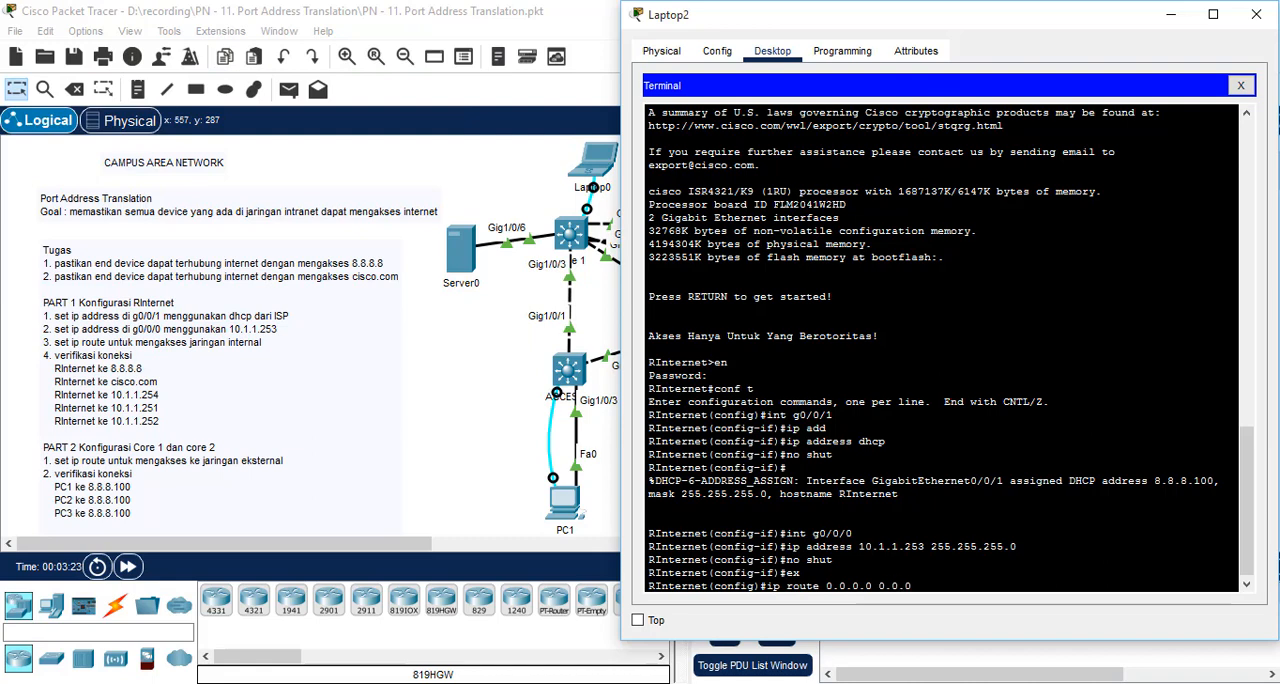
{"action": "type", "text": ".0 10.1.1"}
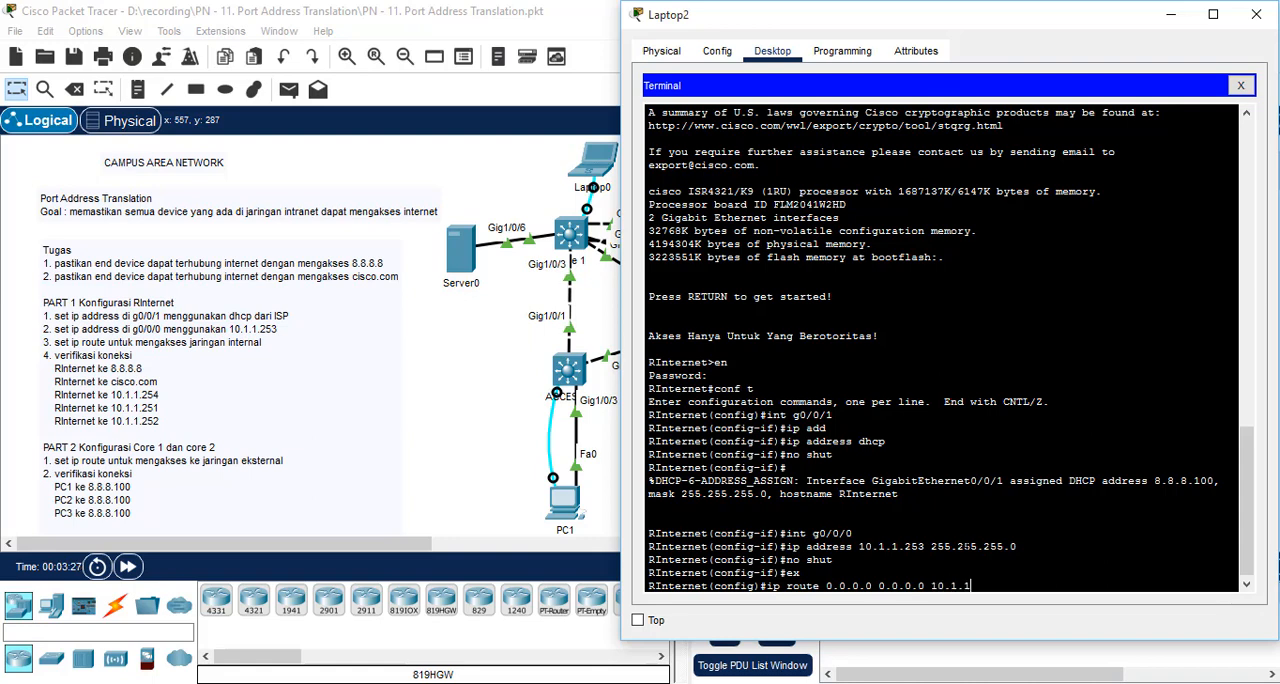
{"action": "type", "text": ".254"}
{"action": "key", "text": "Return"}
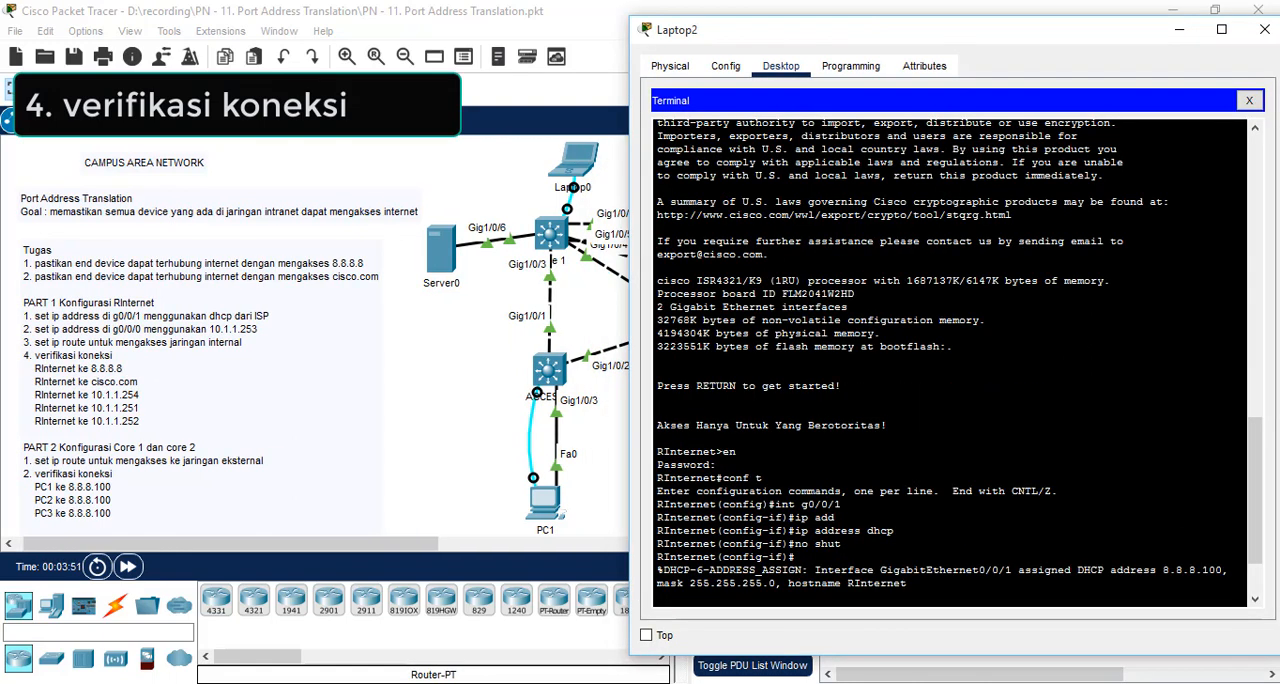
{"action": "key", "text": "Return"}
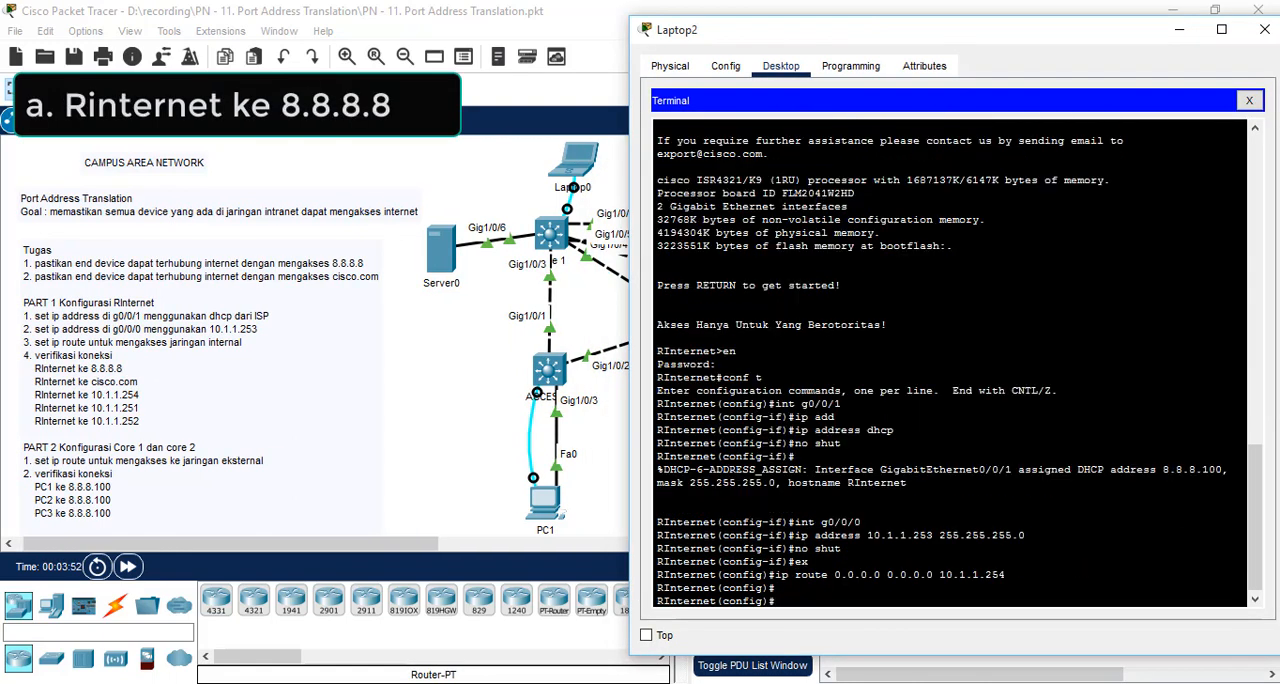
Step: Leave configuration mode on RInternet and ping 8.8.8.8 to test the internet connection
{"action": "type", "text": "ex"}
{"action": "key", "text": "Return"}
{"action": "type", "text": "ping "}
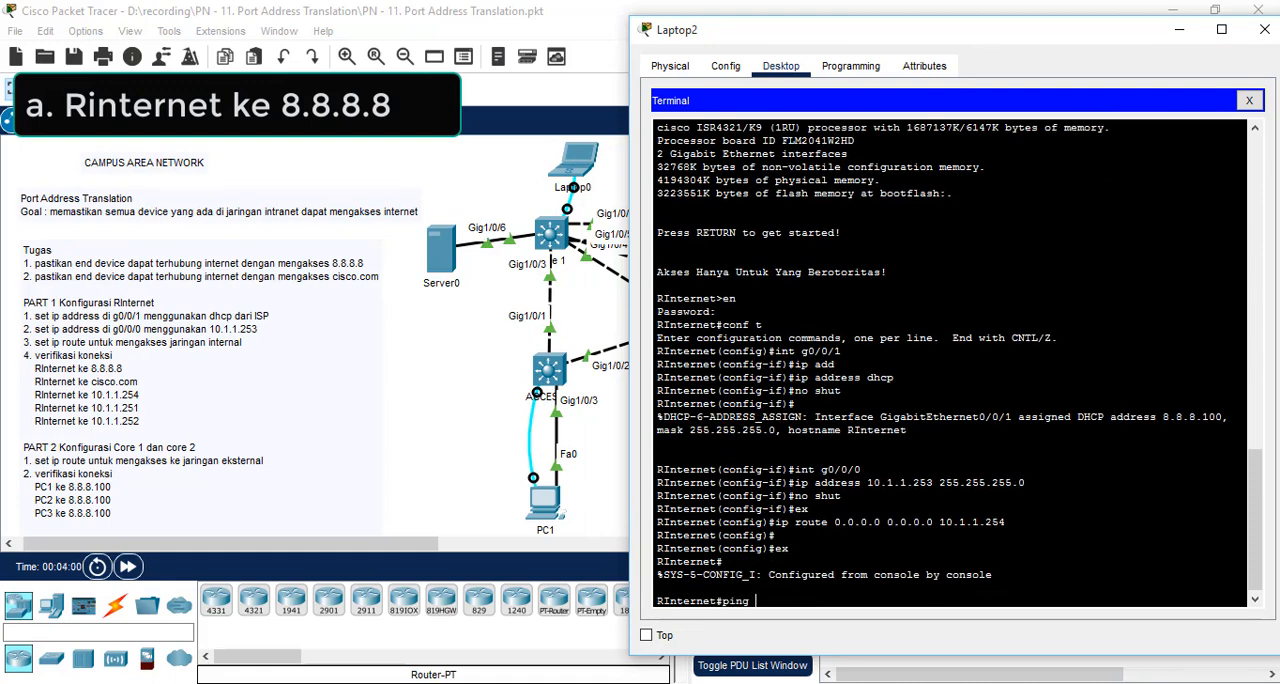
{"action": "type", "text": "8.8.8.8"}
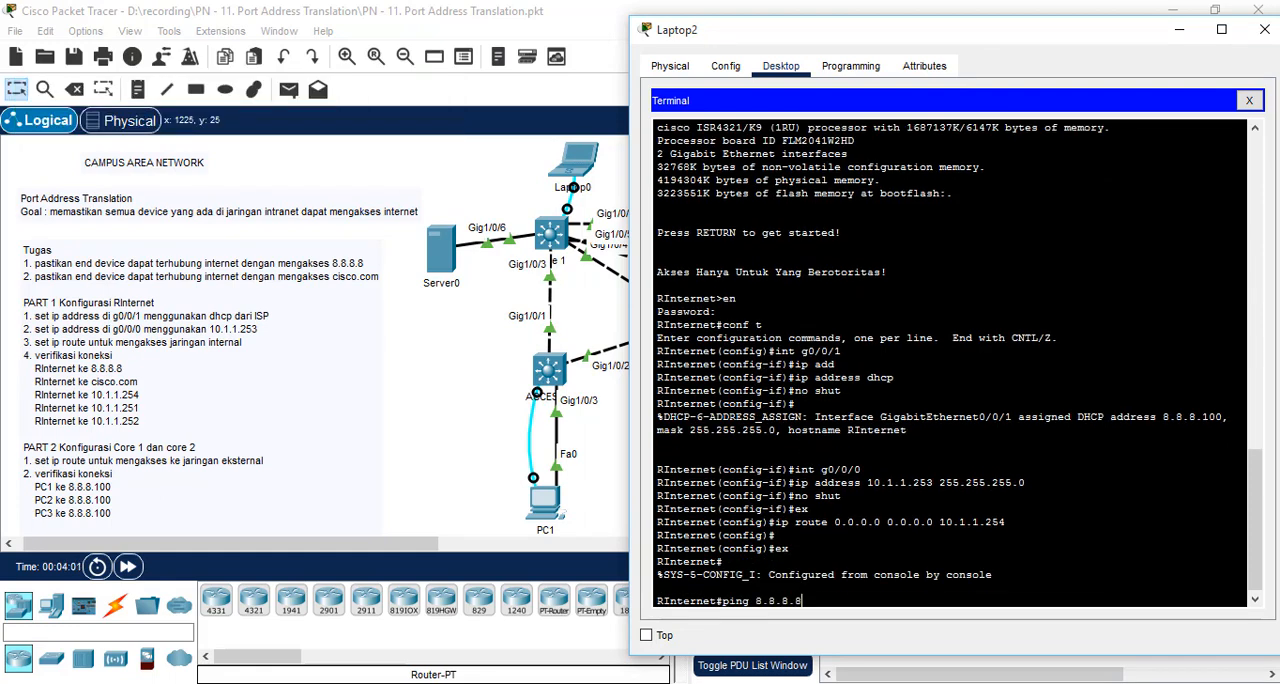
{"action": "key", "text": "Return"}
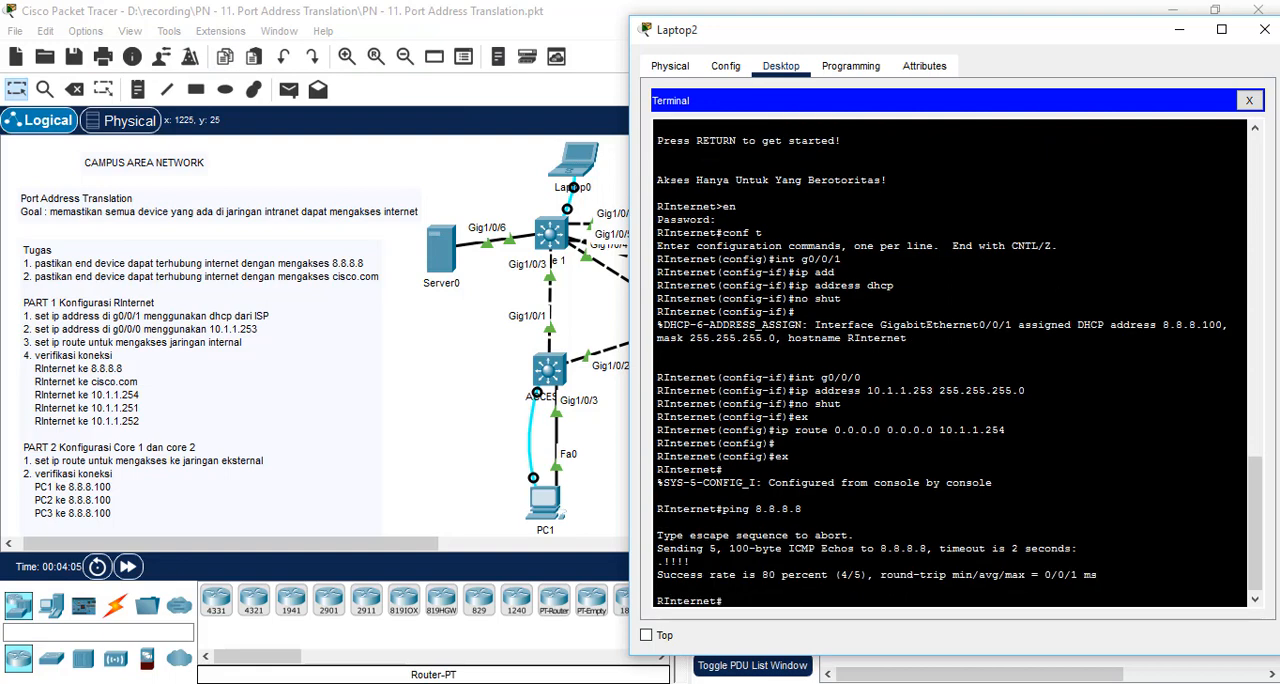
Step: Ping cisco.com from RInternet to test name resolution and internet access
{"action": "type", "text": "ping"}
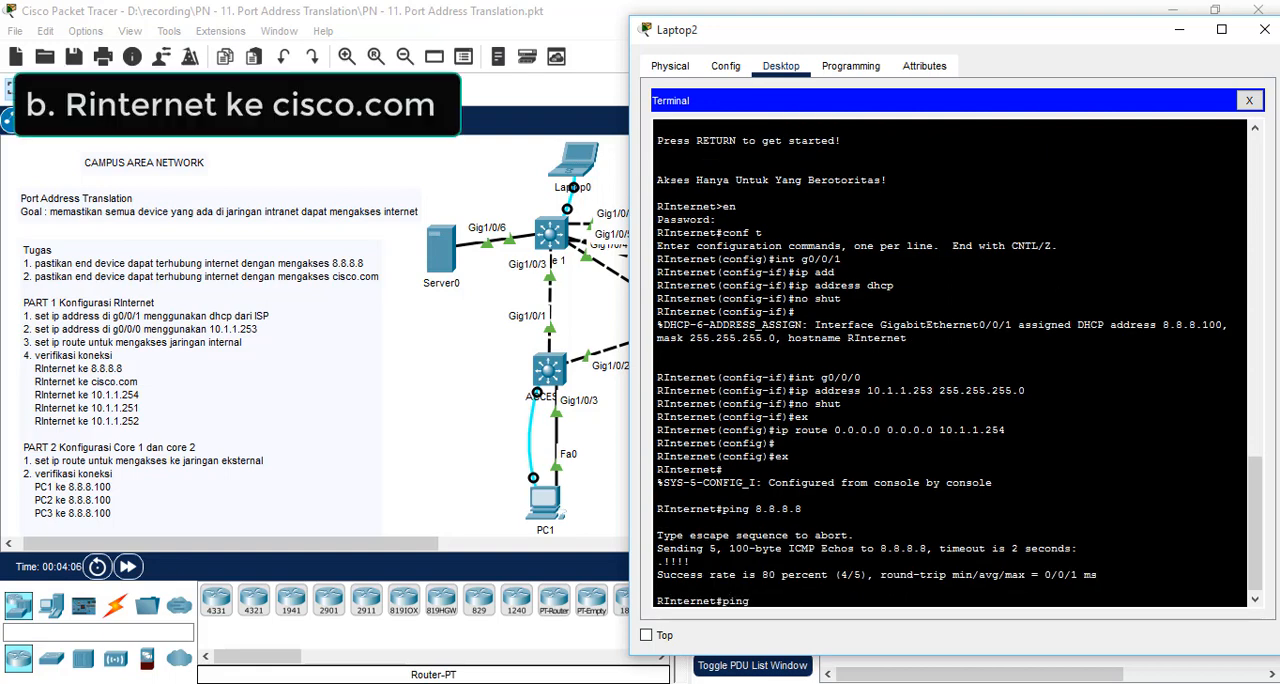
{"action": "type", "text": " cisco,.com"}
{"action": "key", "text": "Return"}
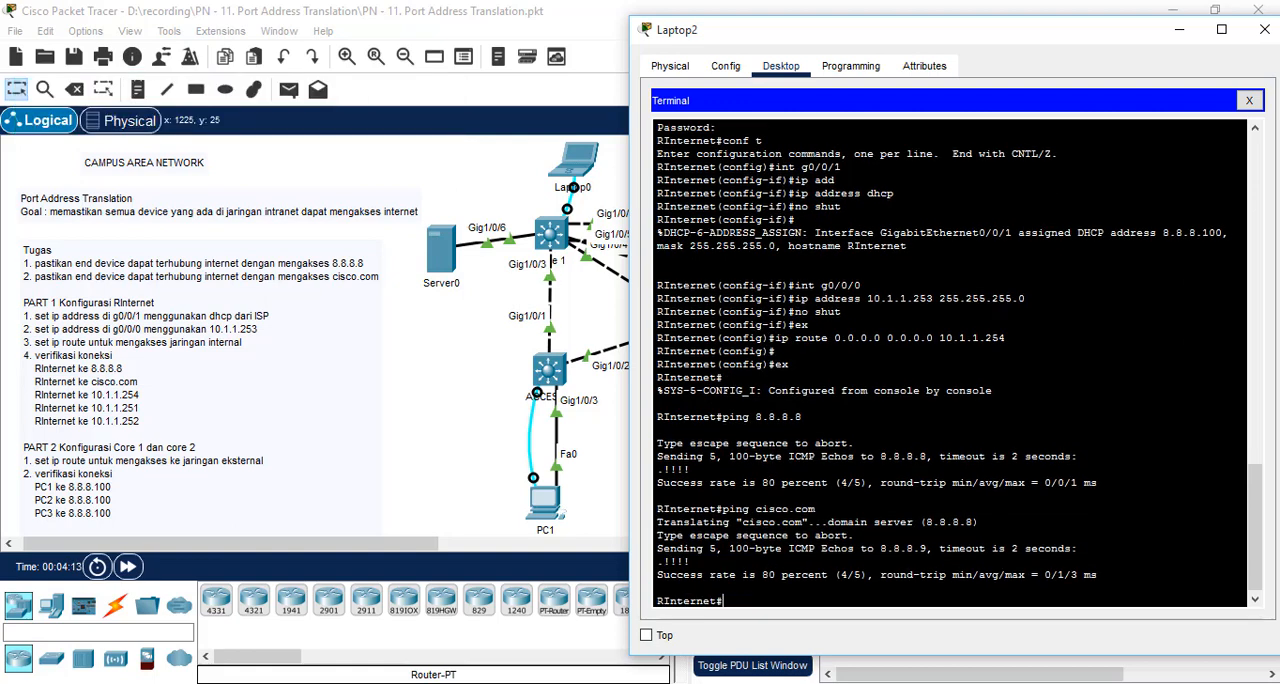
Step: Ping the virtual router at 10.1.1.254 from RInternet
{"action": "type", "text": "pi"}
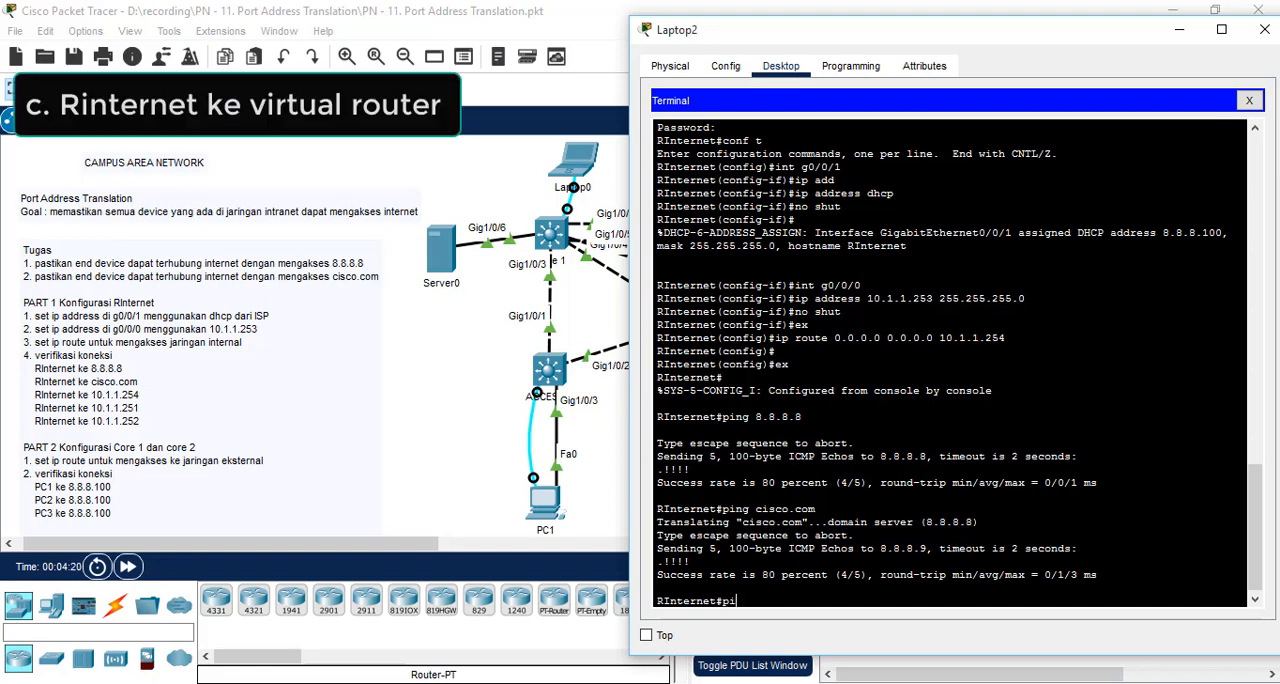
{"action": "type", "text": "ng 10.1.1.254"}
{"action": "key", "text": "Return"}
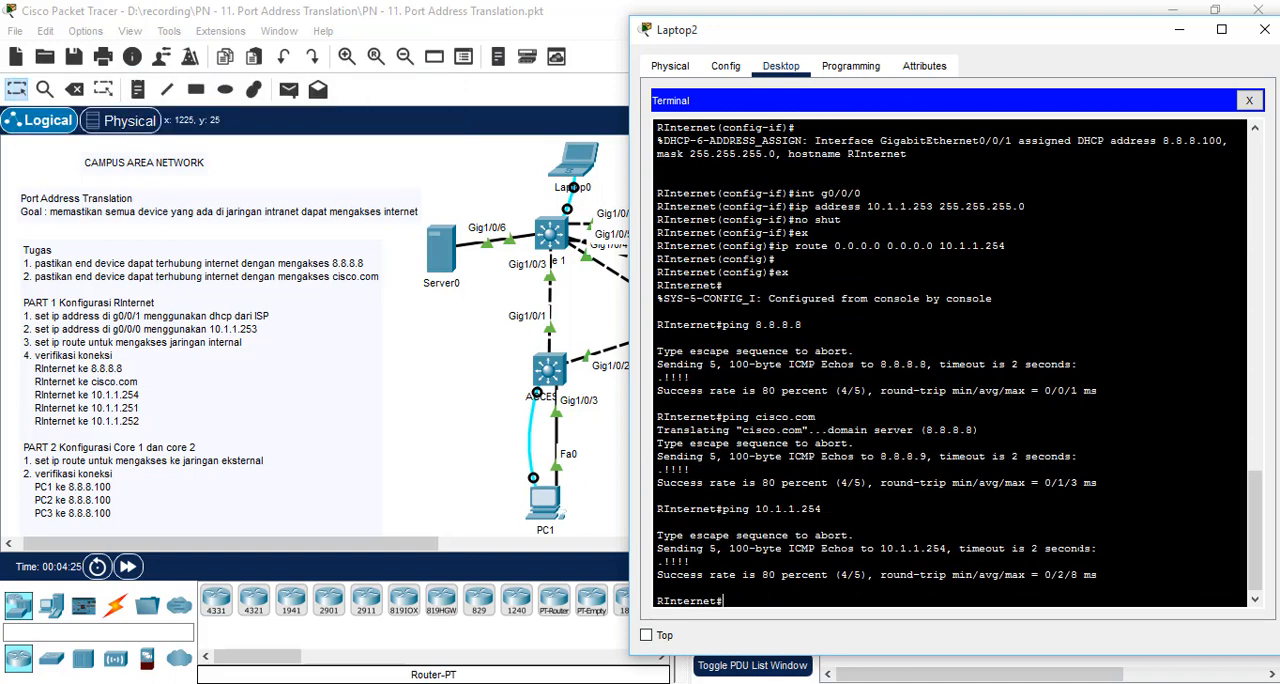
Step: Ping Core 1 at 10.1.1.251 from RInternet
{"action": "type", "text": "ping 1"}
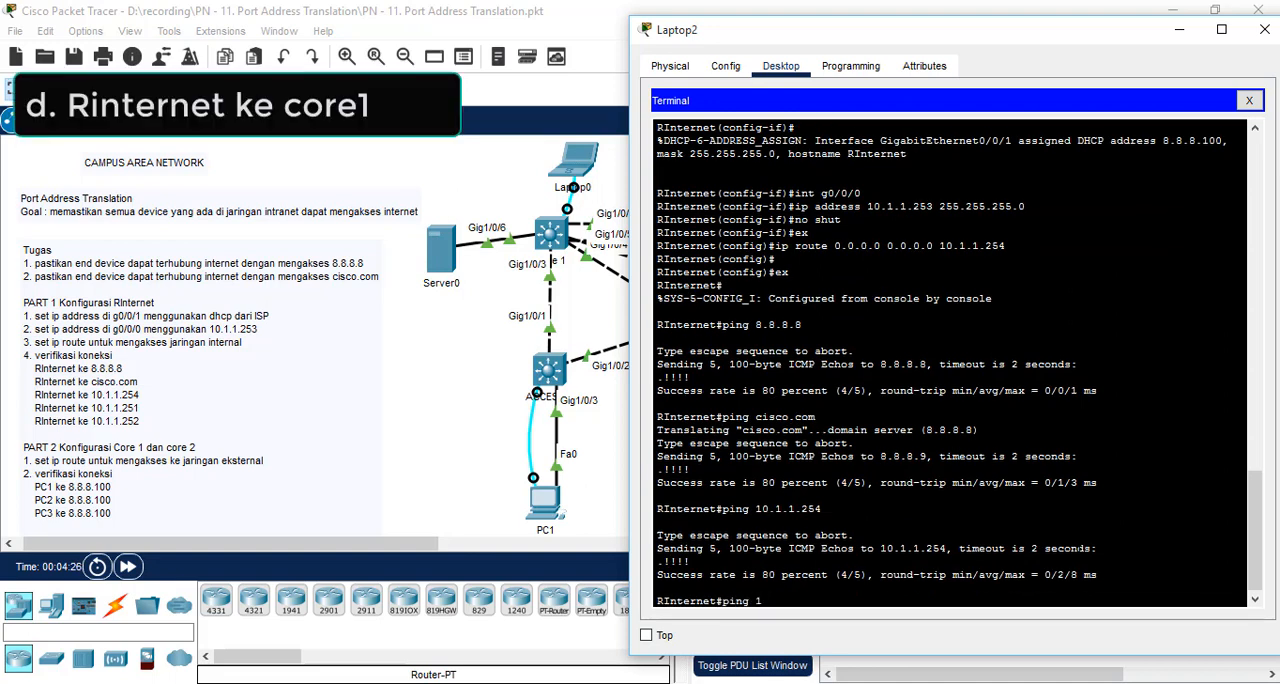
{"action": "type", "text": "0.1.1.251"}
{"action": "key", "text": "Return"}
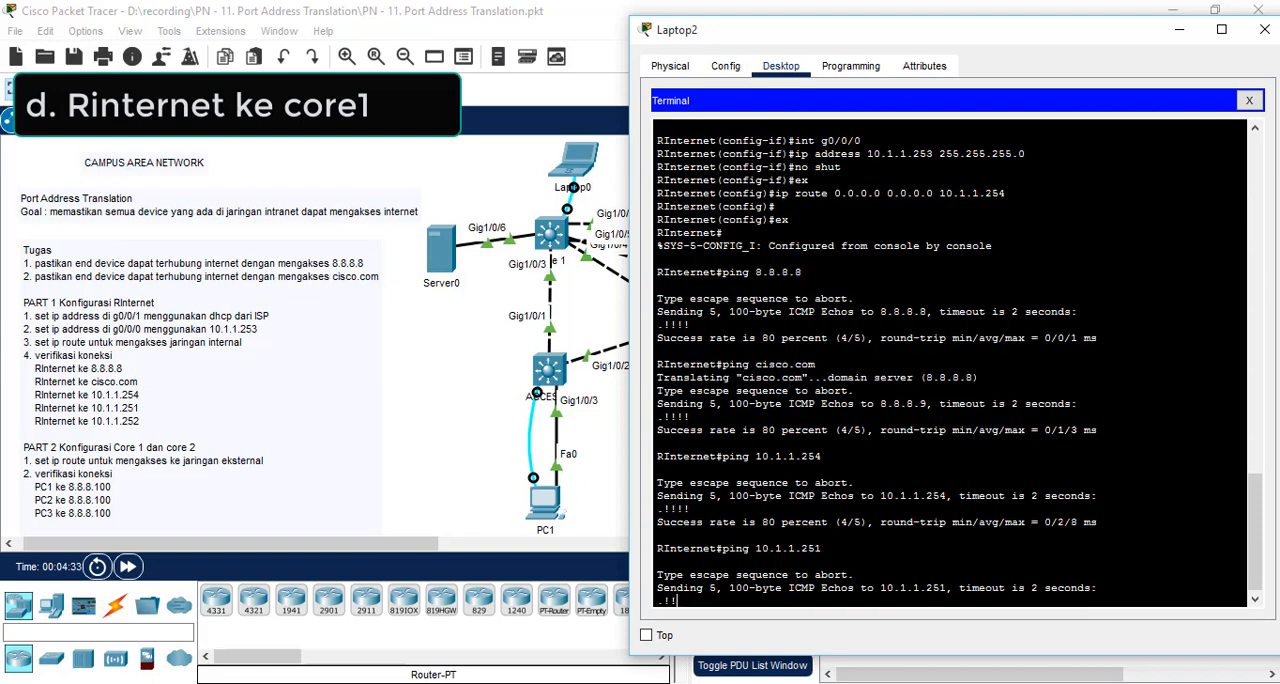
Step: Ping Core 2 at 10.1.1.252 from RInternet
{"action": "type", "text": "p"}
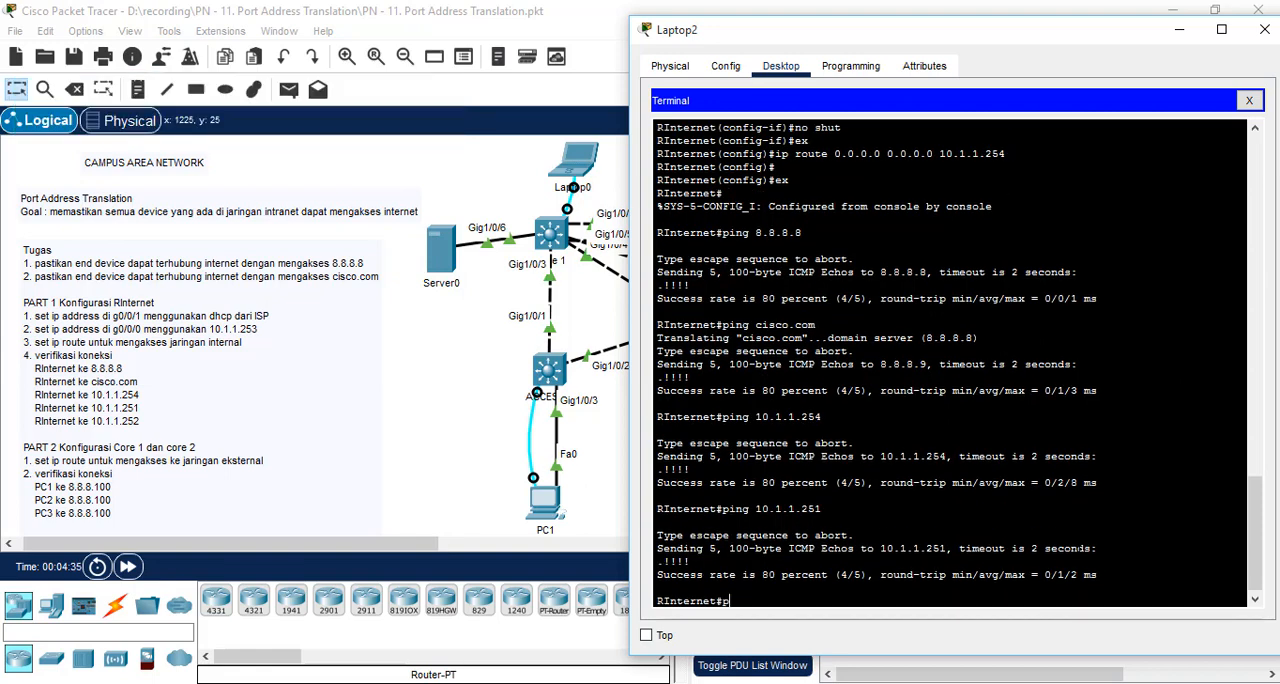
{"action": "type", "text": "ing 10.1."}
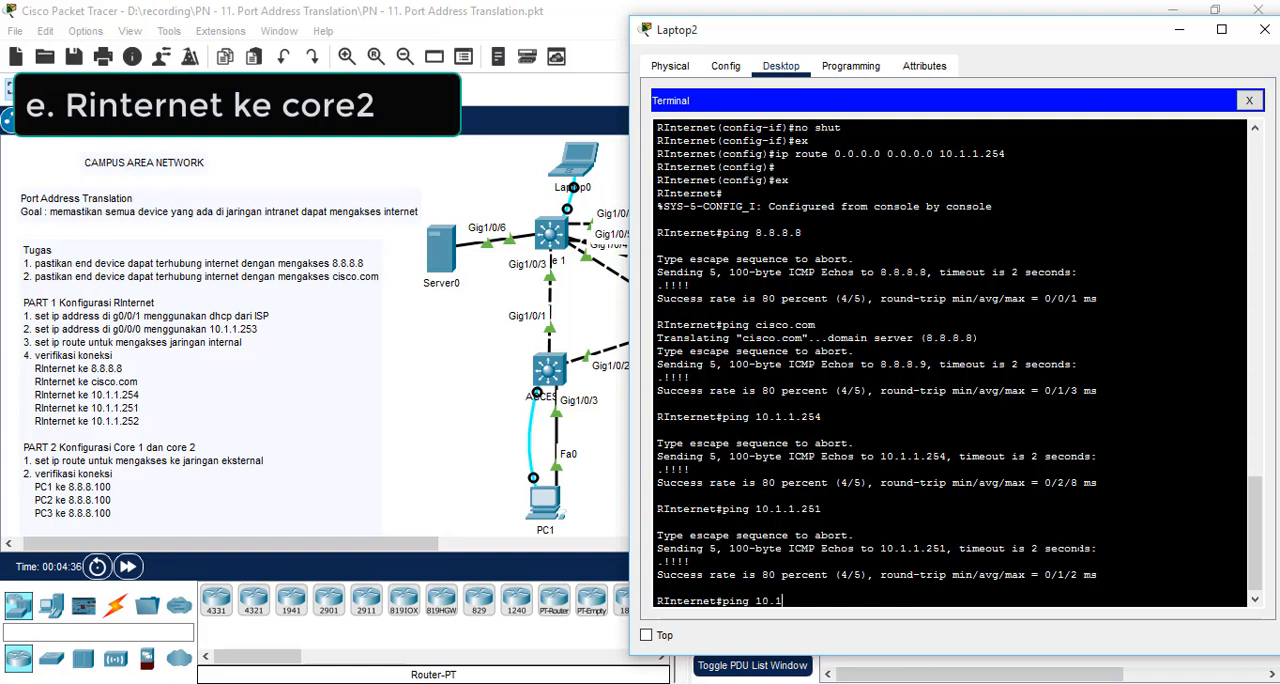
{"action": "type", "text": "1"}
{"action": "type", "text": ".252"}
{"action": "key", "text": "Return"}
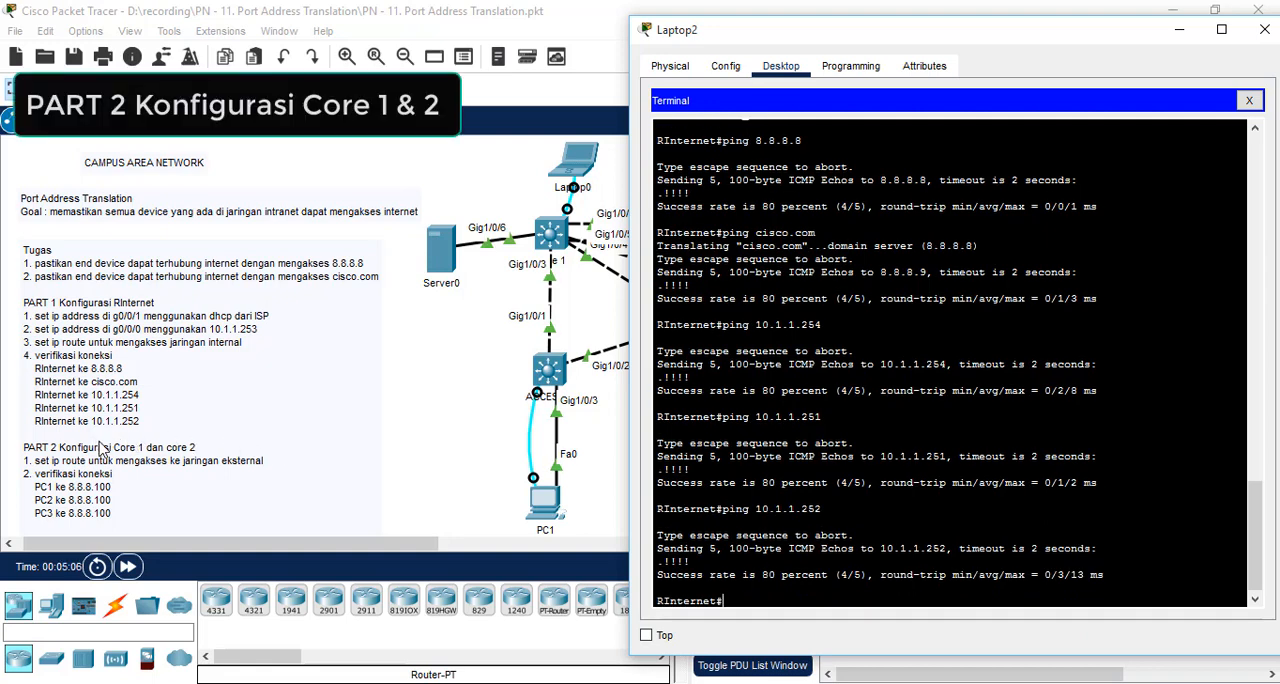
Step: Open a terminal session on Laptop0 with the default port settings and log in to CORE1 with the console access password
{"action": "left_click", "coordinate": [350, 420]}
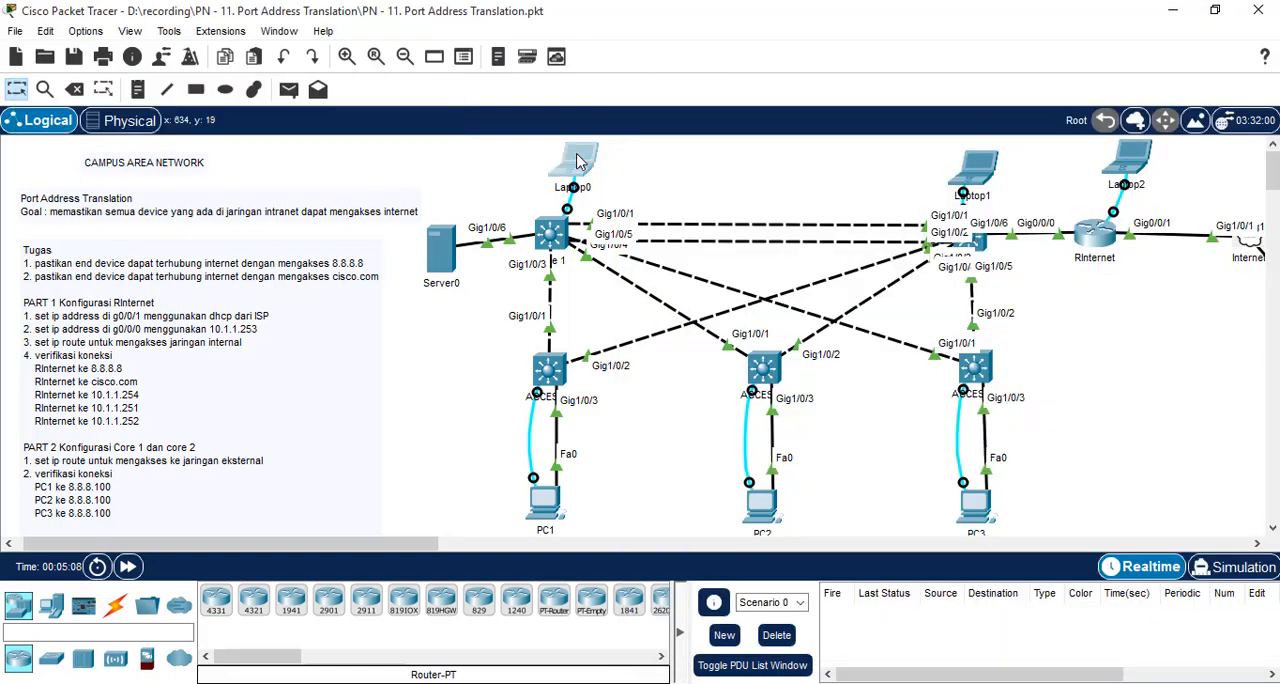
{"action": "left_click", "coordinate": [576, 162]}
{"action": "left_click", "coordinate": [780, 56]}
{"action": "left_click", "coordinate": [943, 130]}
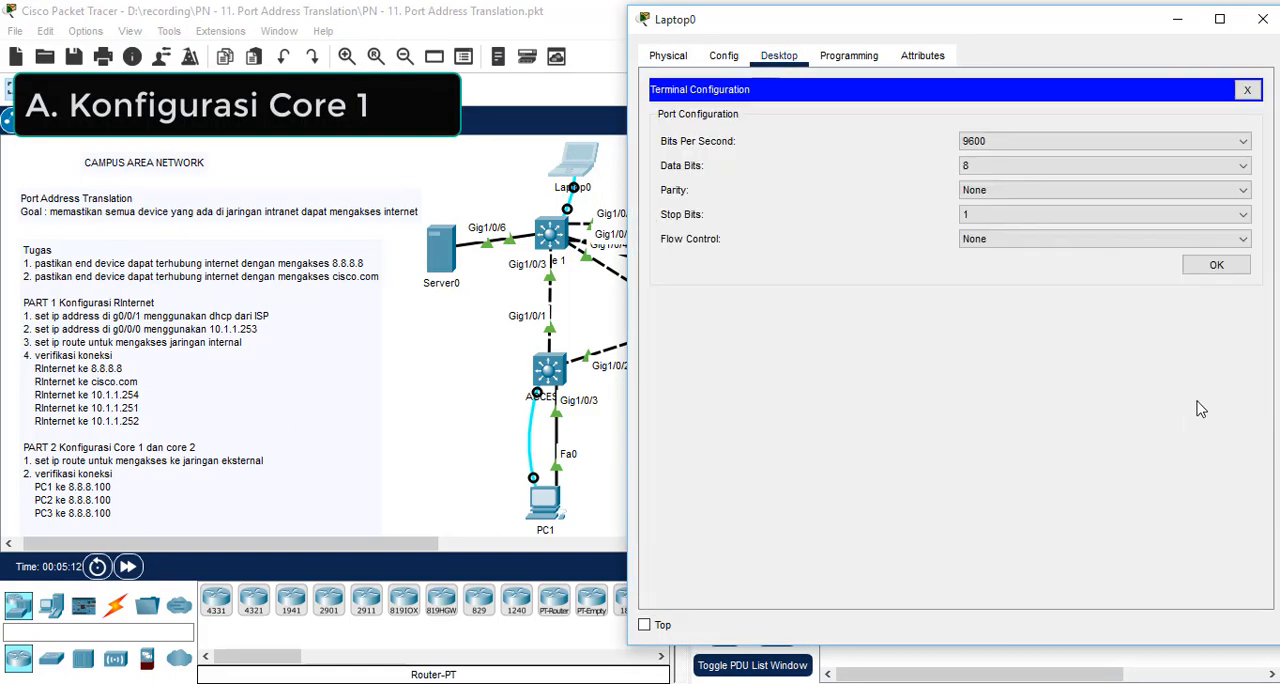
{"action": "left_click", "coordinate": [1216, 265]}
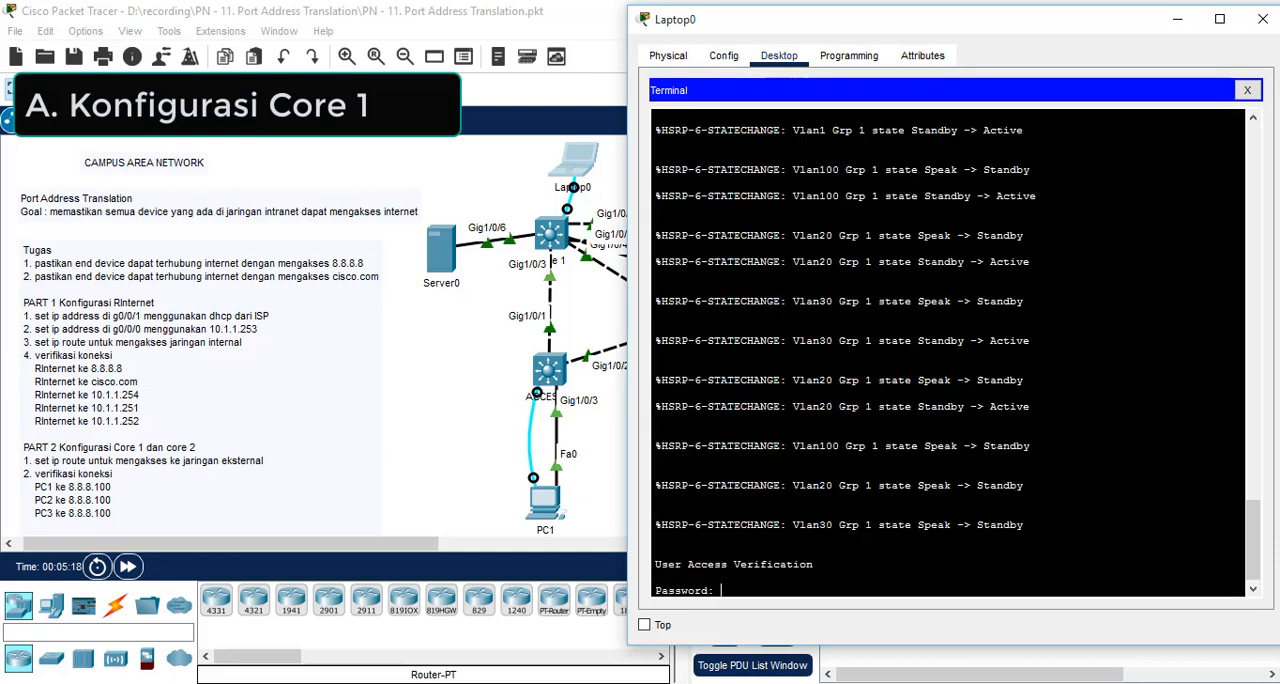
{"action": "key", "text": "Return"}
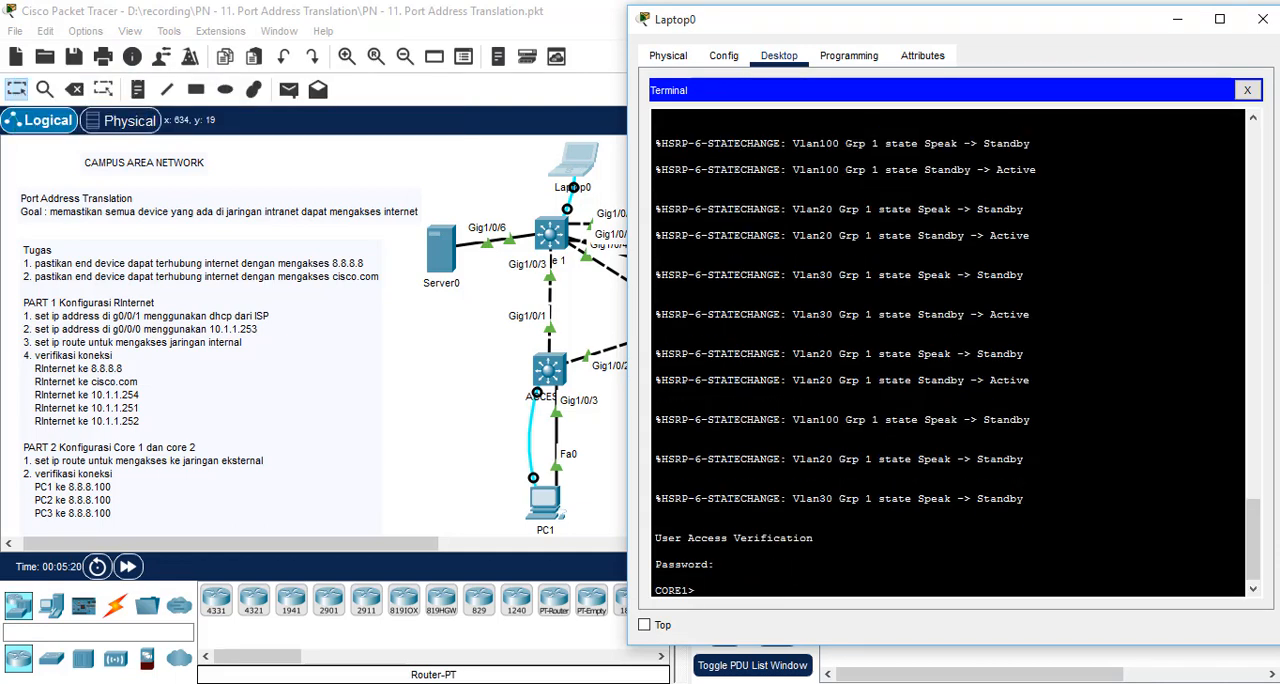
Step: Enter privileged mode on CORE1 with the enable password and start global configuration mode
{"action": "type", "text": "en"}
{"action": "key", "text": "Return"}
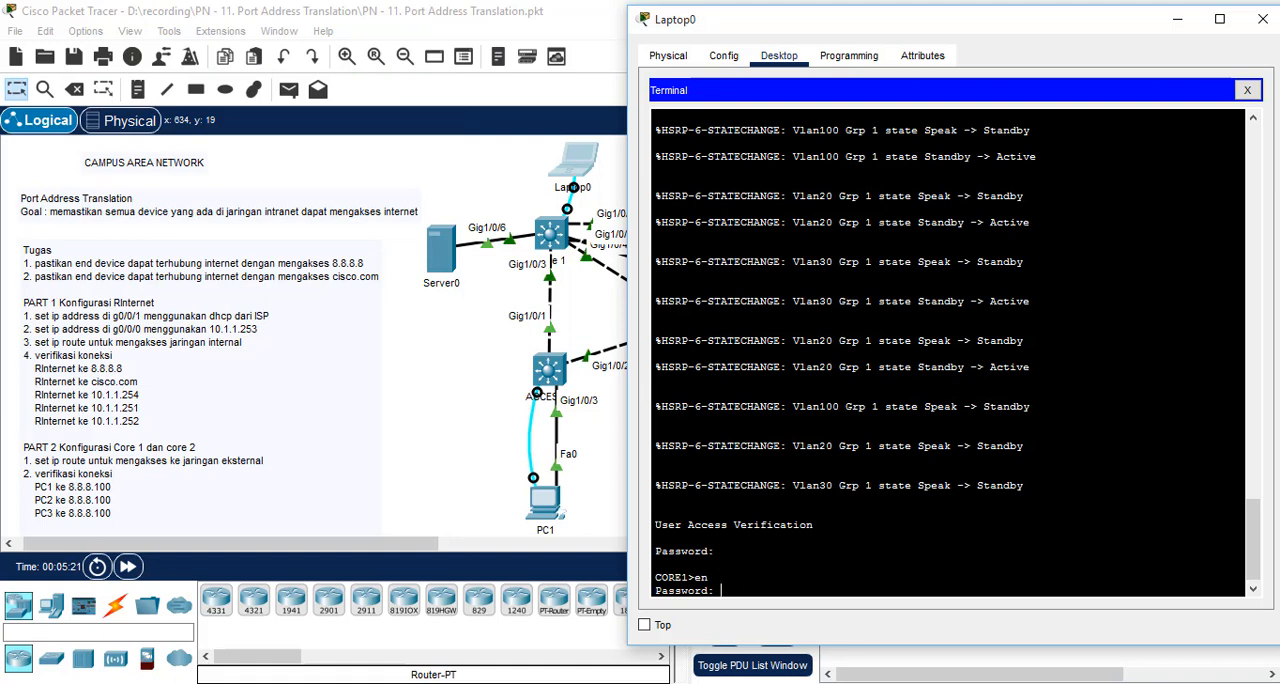
{"action": "key", "text": "Return"}
{"action": "type", "text": "conf t"}
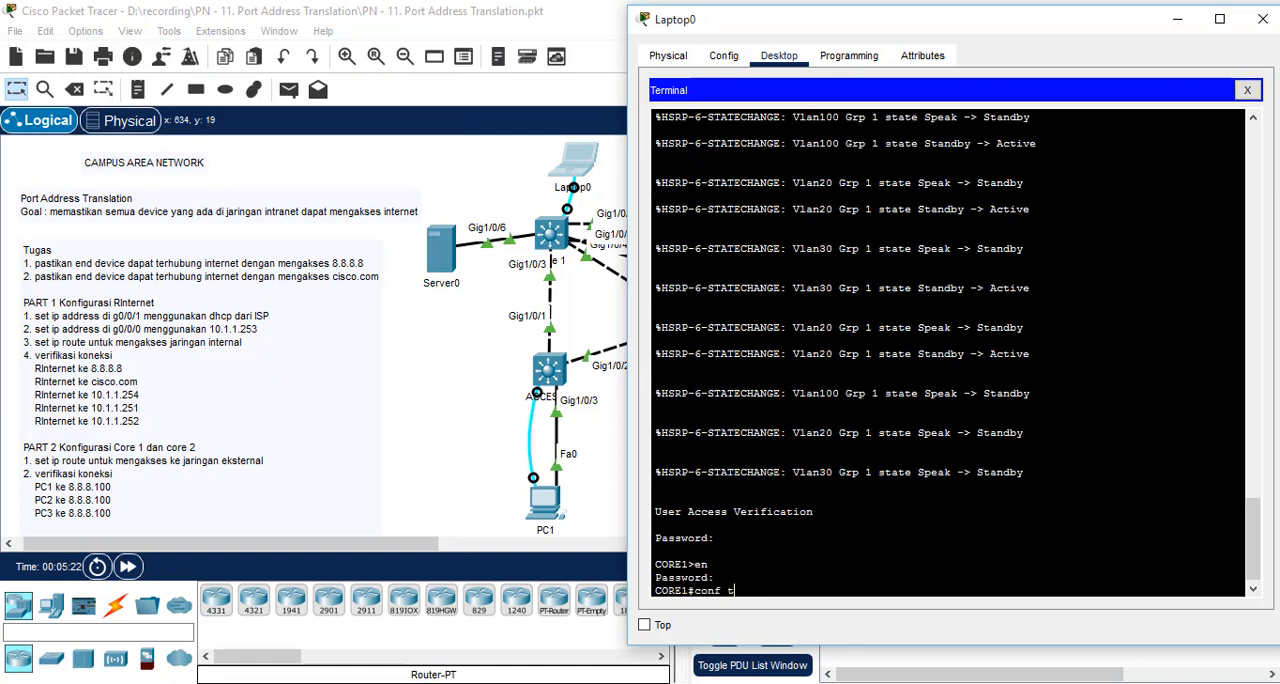
{"action": "key", "text": "Return"}
Step: Add a default static route on CORE1 (0.0.0.0 0.0.0.0) with next hop 10.1.1.253
{"action": "type", "text": "ip rout"}
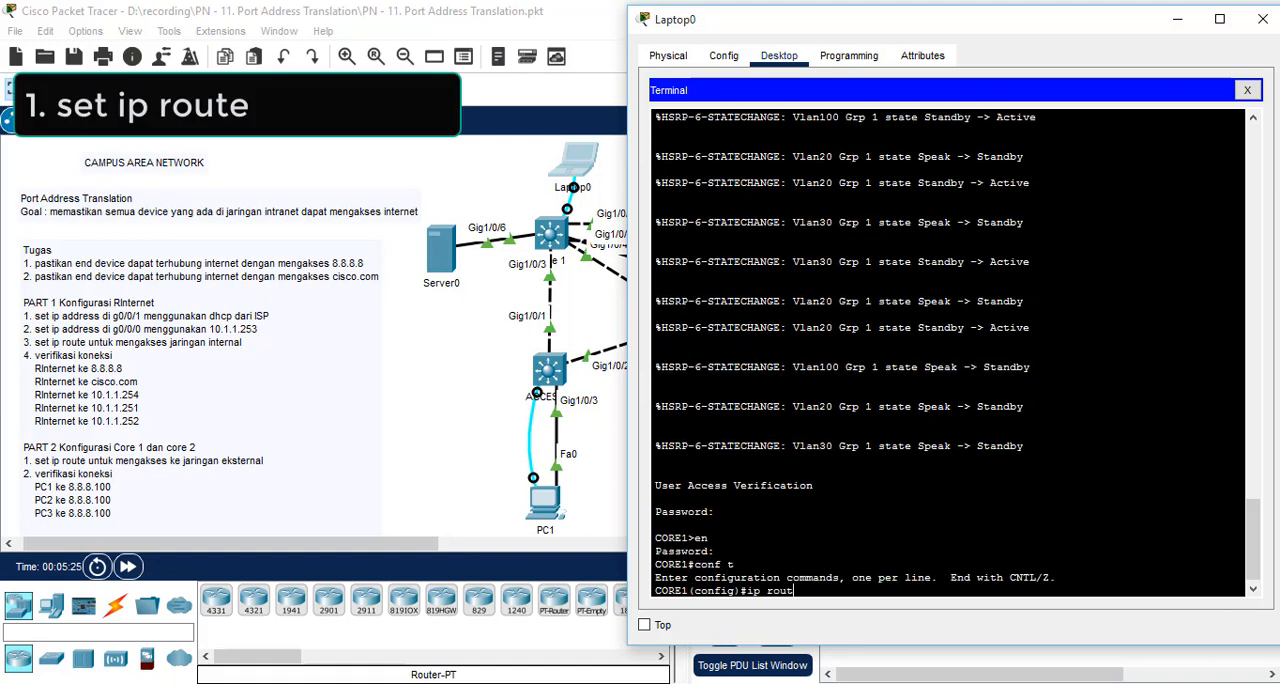
{"action": "type", "text": "e 0.0.0.0 0."}
{"action": "type", "text": "0.0.0"}
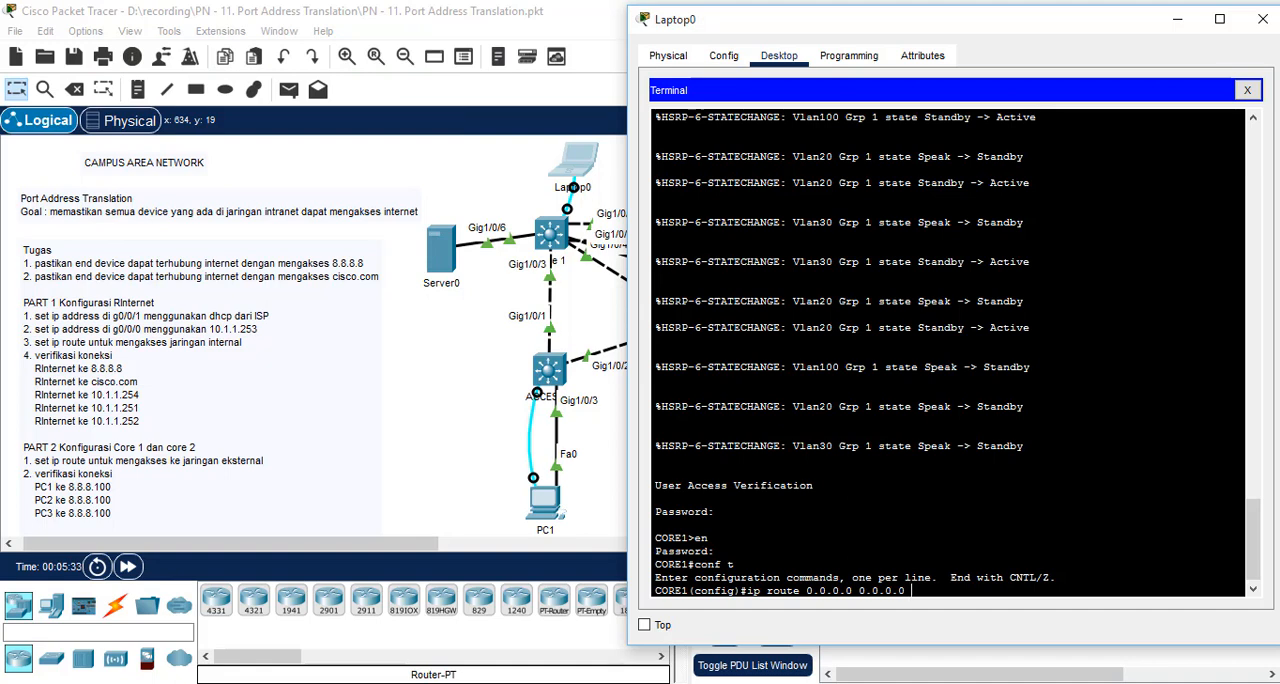
{"action": "type", "text": "10.1.1.253"}
{"action": "key", "text": "Return"}
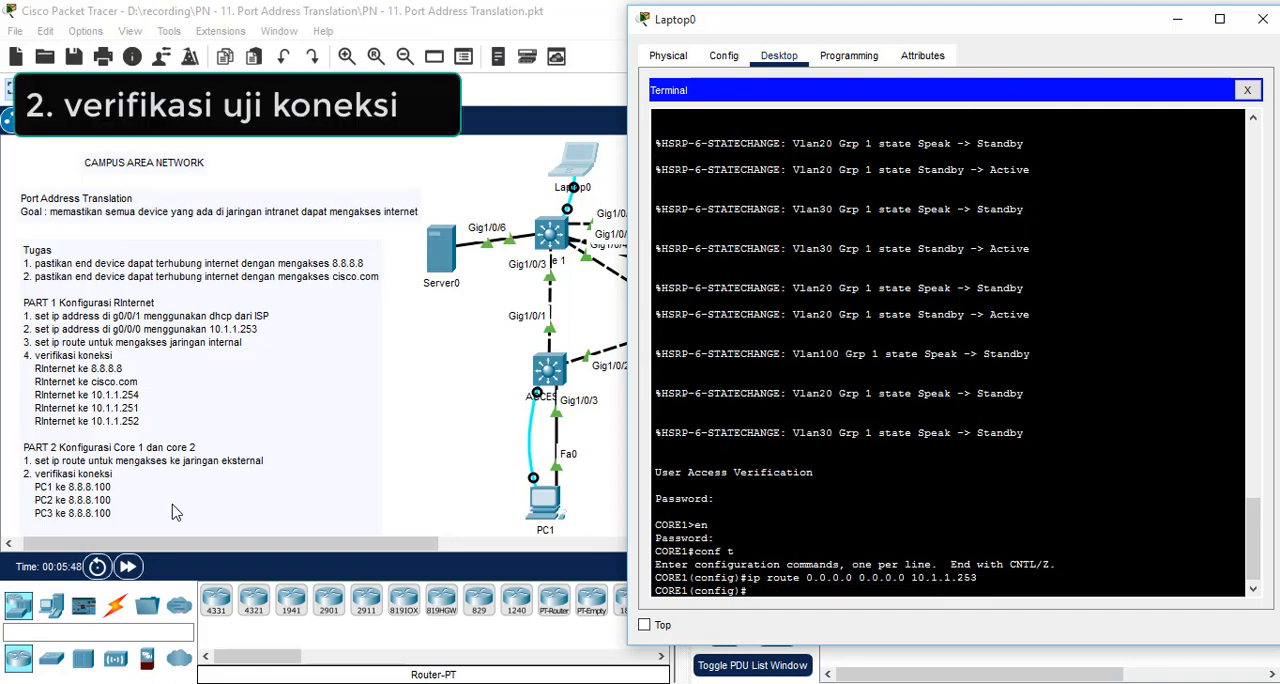
Step: Ping RInternet's g0/0/1 address 8.8.8.100 from PC1's command prompt
{"action": "scroll", "coordinate": [100, 491], "scroll_direction": "down", "scroll_amount": 2}
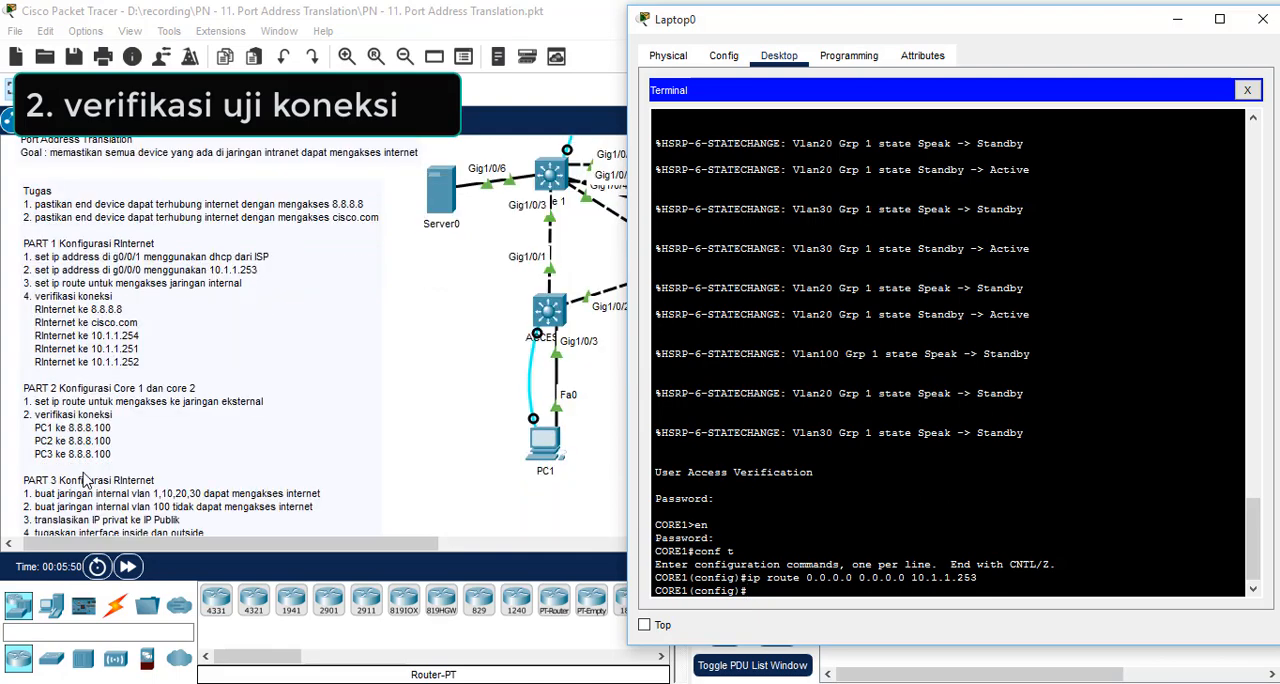
{"action": "scroll", "coordinate": [85, 485], "scroll_direction": "down", "scroll_amount": 4}
{"action": "scroll", "coordinate": [434, 444], "scroll_direction": "up", "scroll_amount": 4}
{"action": "left_click", "coordinate": [335, 440]}
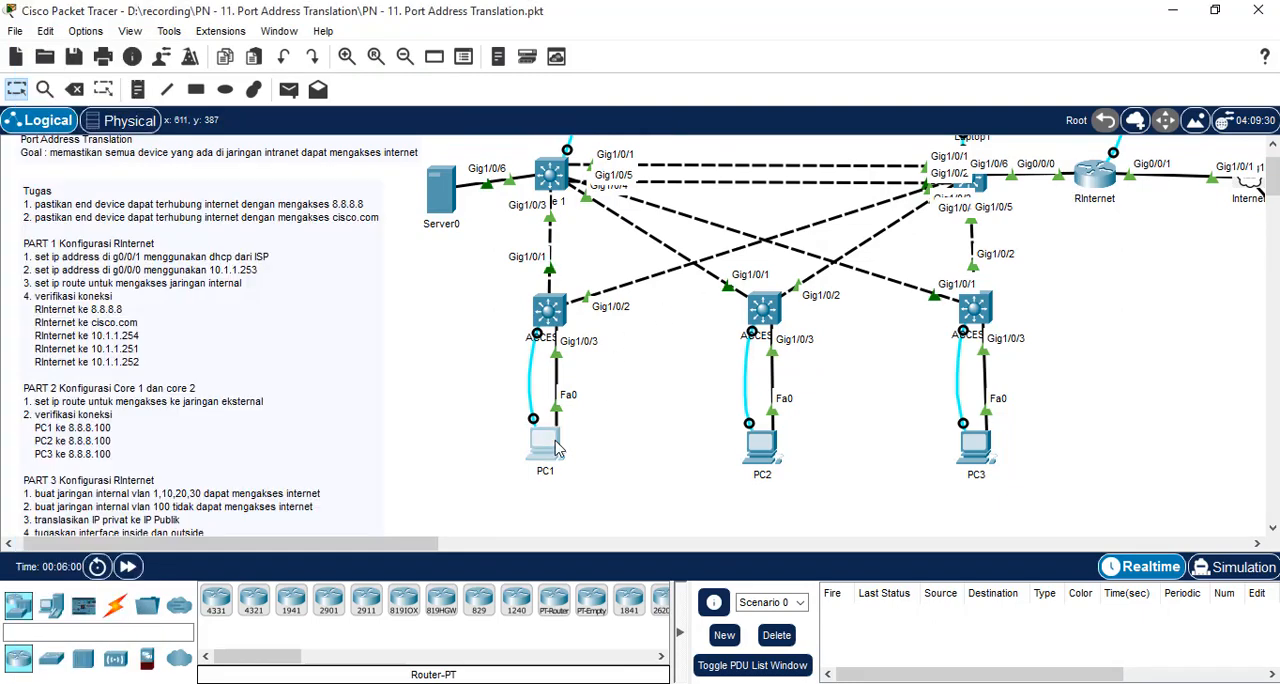
{"action": "left_click", "coordinate": [557, 449]}
{"action": "left_click", "coordinate": [995, 135]}
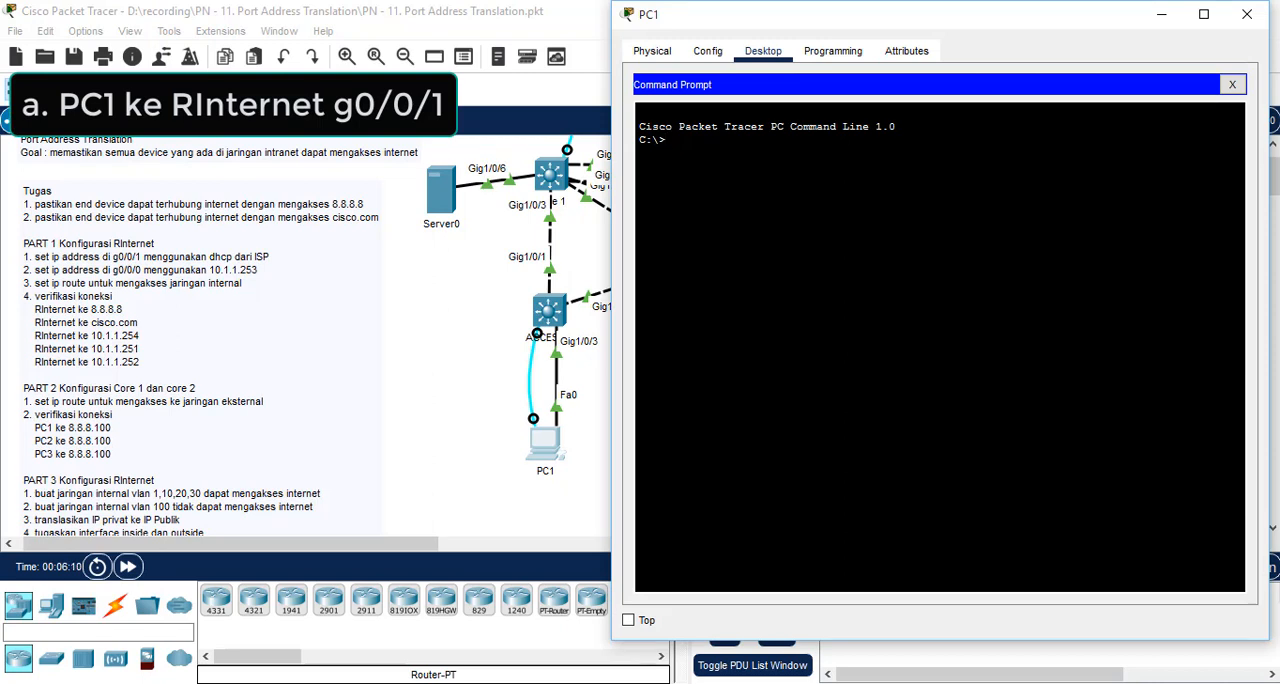
{"action": "type", "text": "ping 8"}
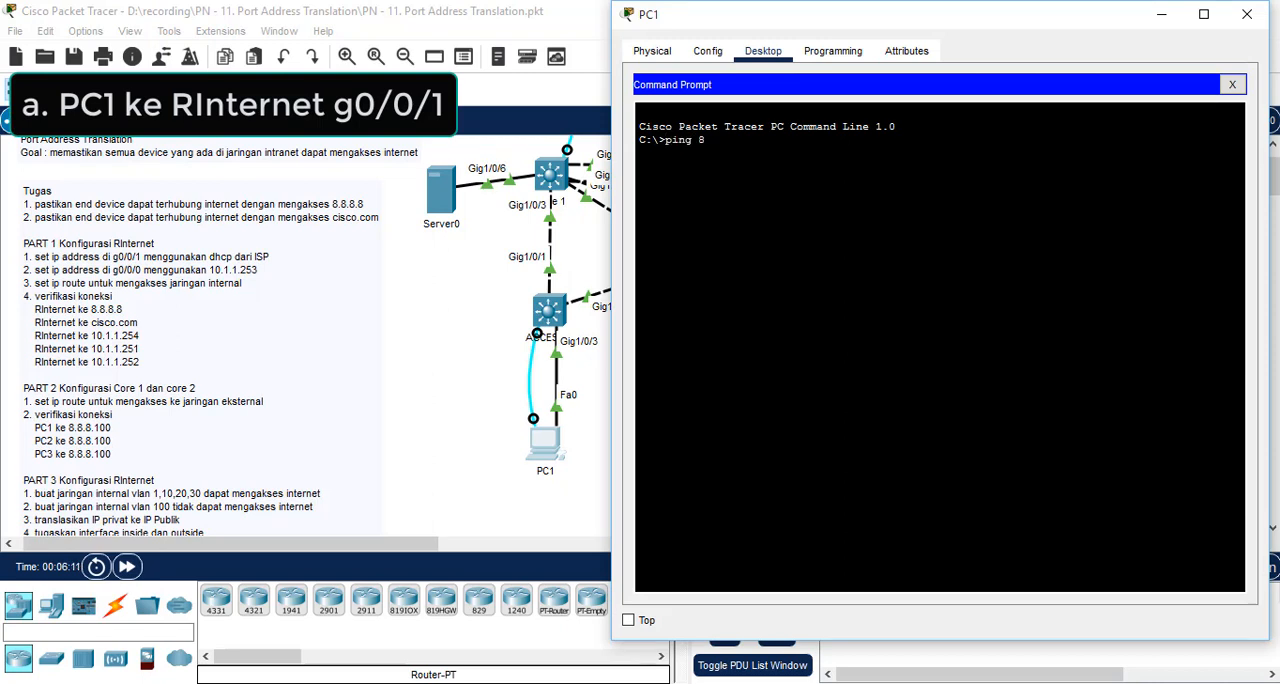
{"action": "type", "text": ".8.8.1"}
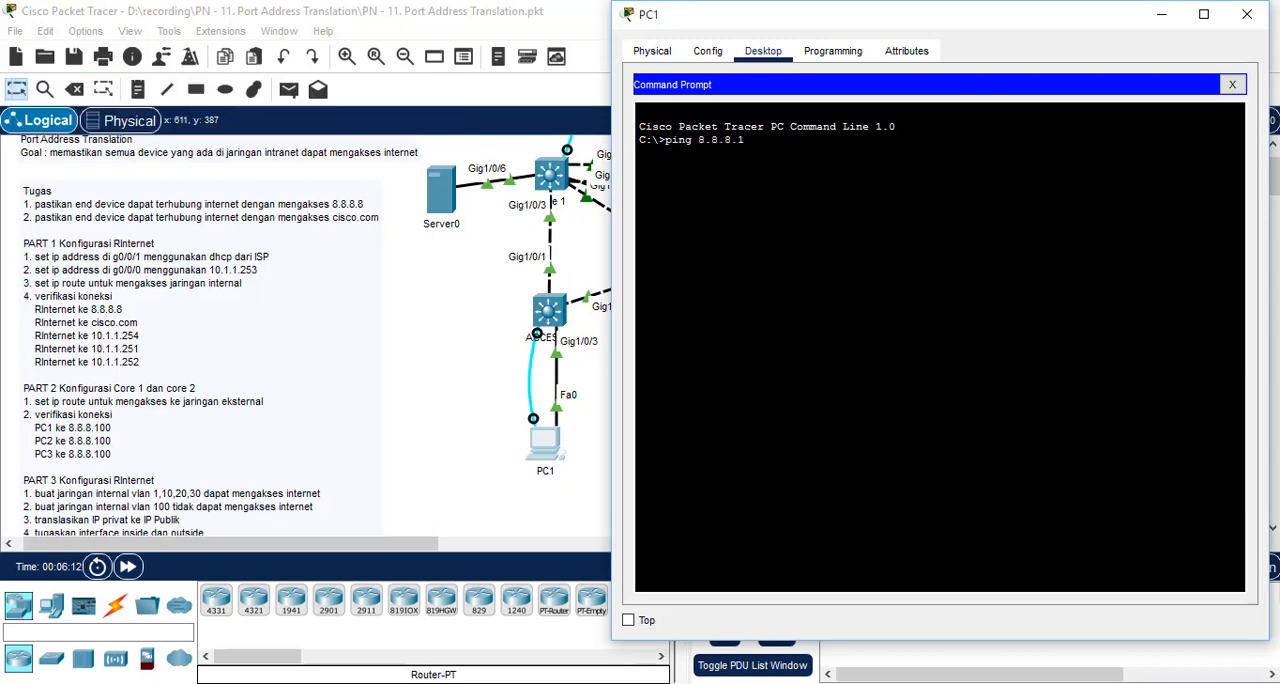
{"action": "type", "text": "00"}
{"action": "key", "text": "Return"}
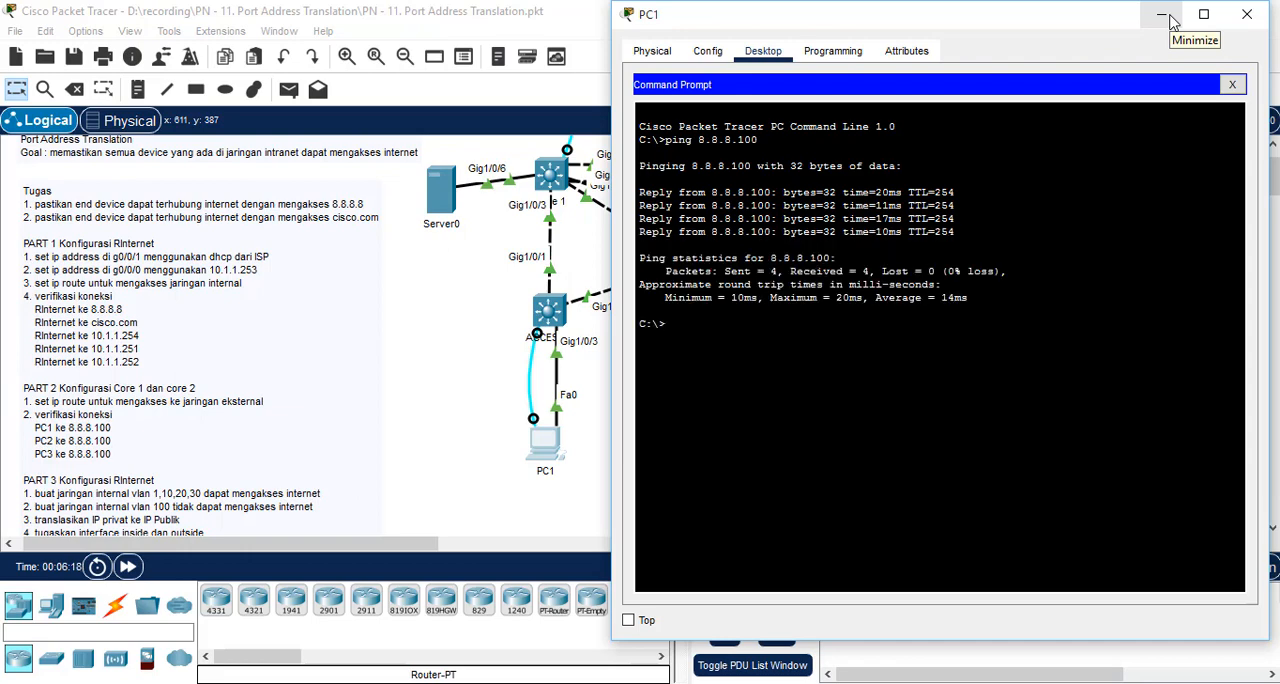
{"action": "left_click", "coordinate": [1168, 18]}
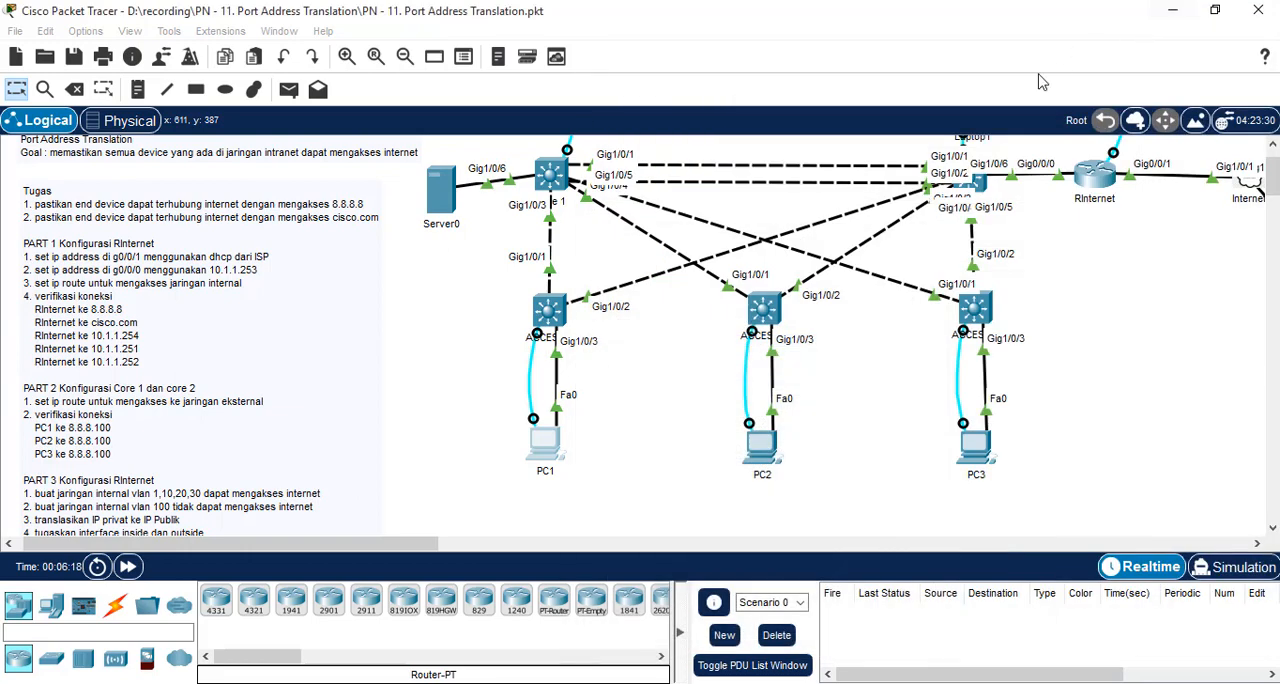
Step: Ping 8.8.8.100 from PC2's command prompt and check the replies
{"action": "left_click", "coordinate": [763, 462]}
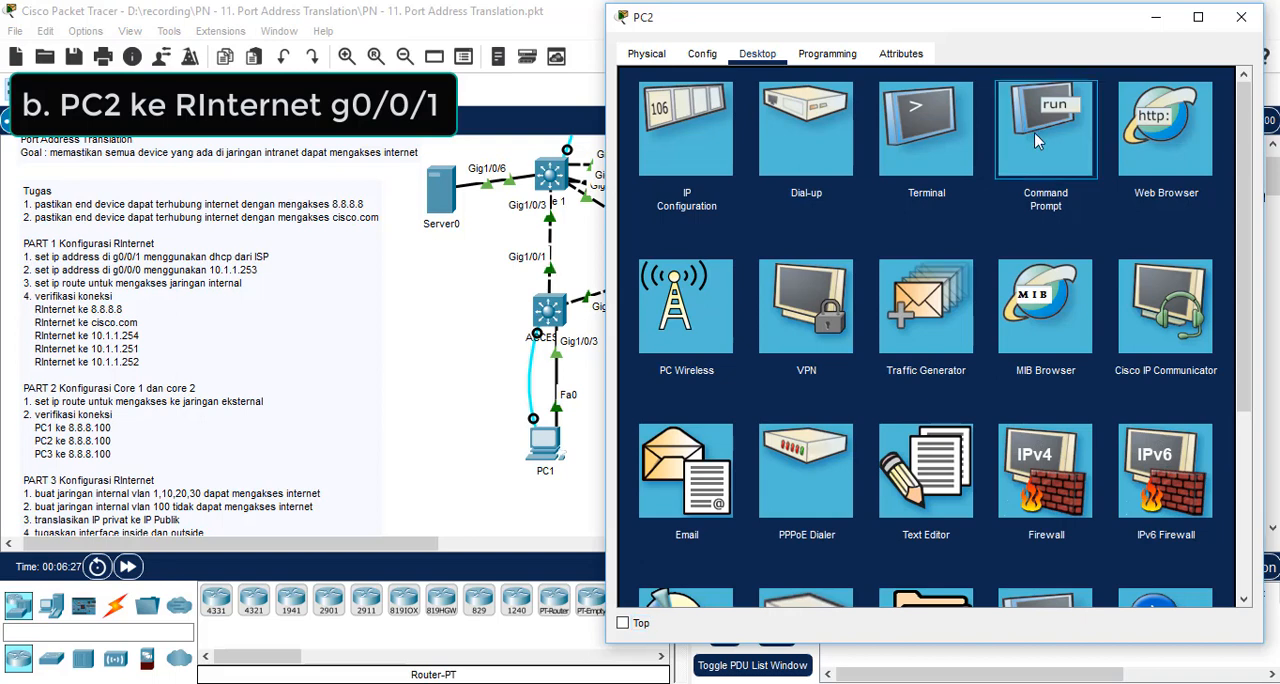
{"action": "left_click", "coordinate": [1032, 134]}
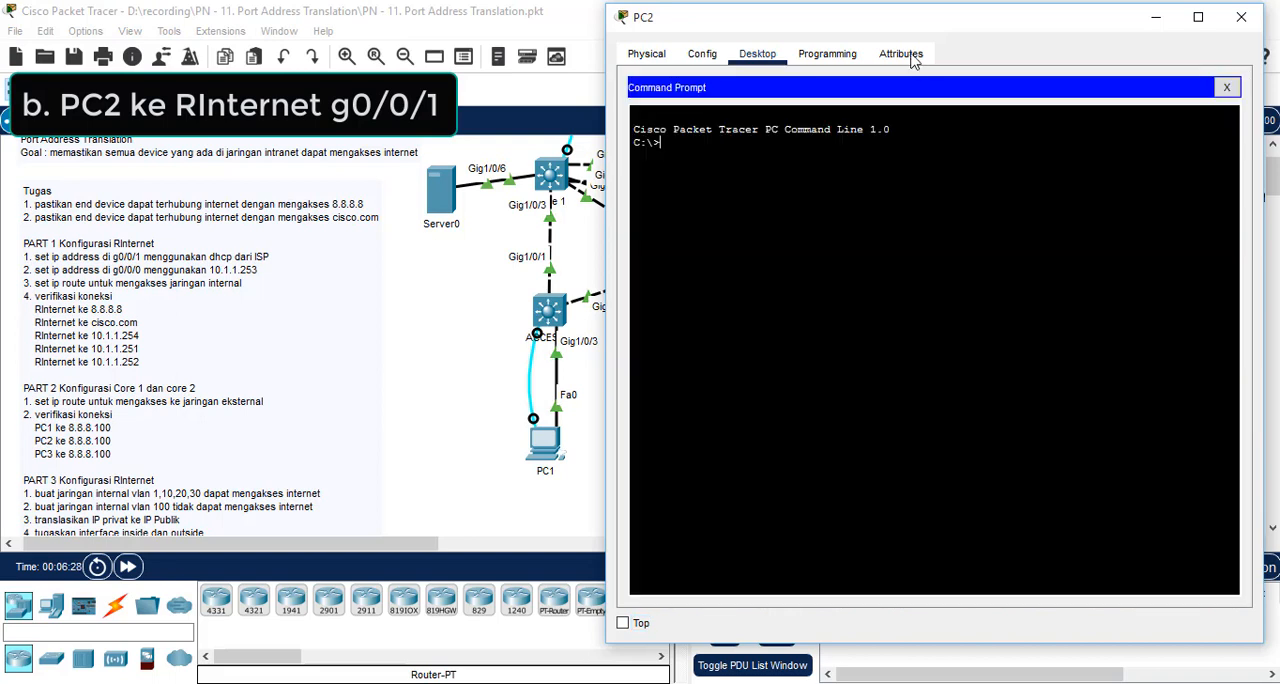
{"action": "left_click_drag", "start_coordinate": [914, 29], "coordinate": [985, 30]}
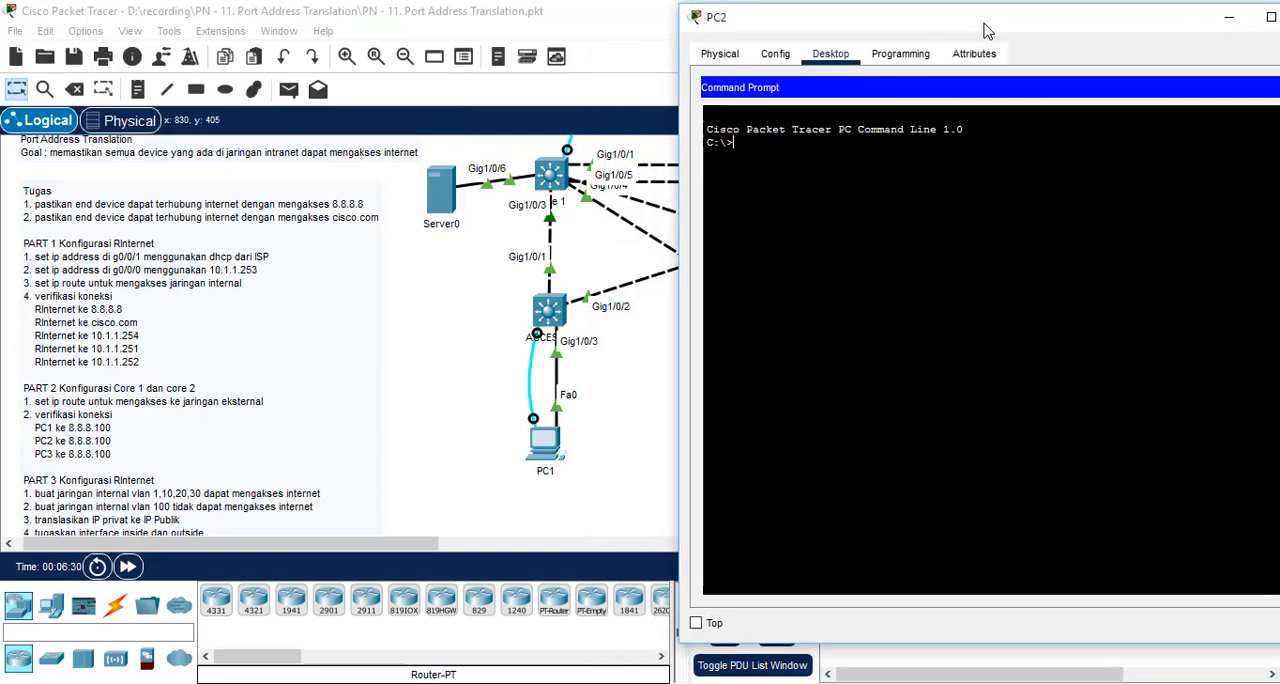
{"action": "type", "text": "ping 8.8.8.100"}
{"action": "key", "text": "Return"}
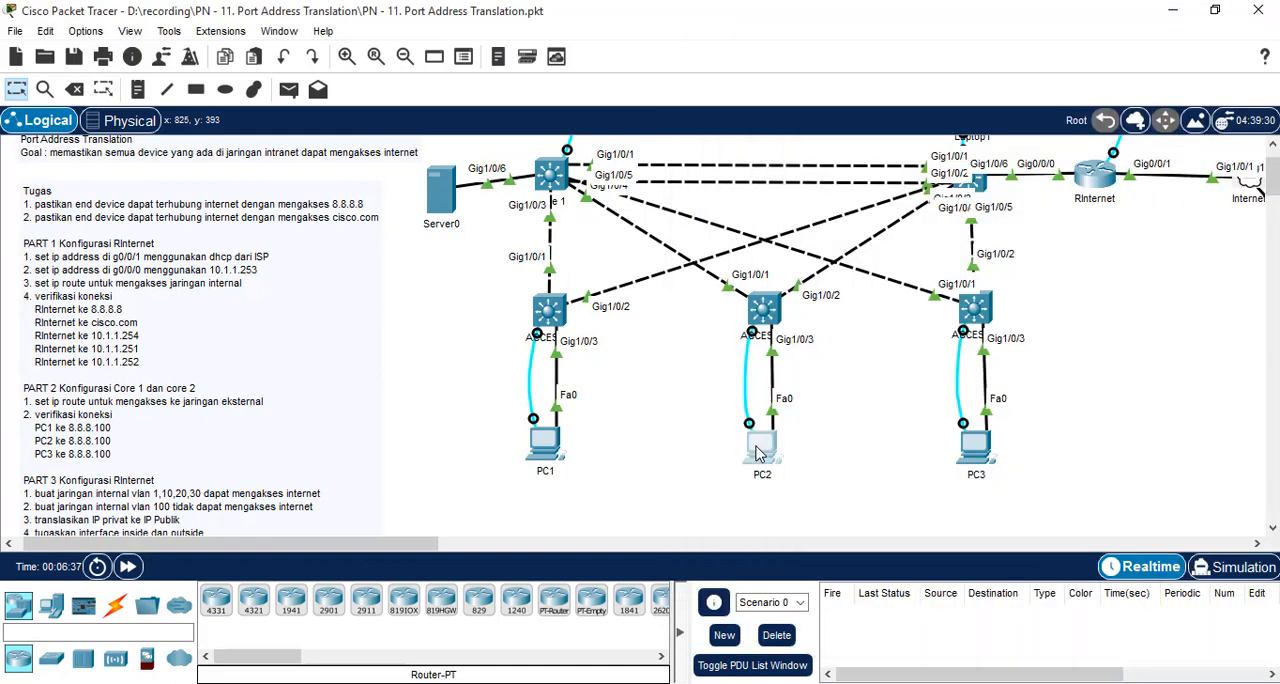
{"action": "left_click", "coordinate": [758, 450]}
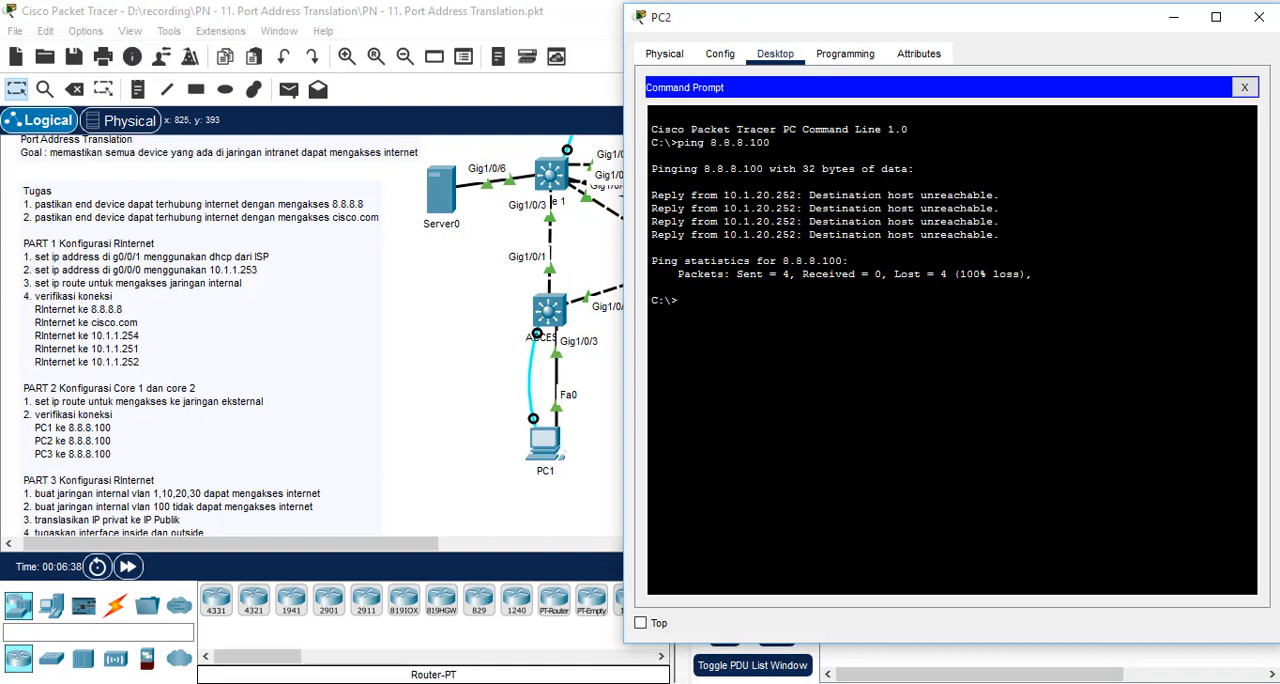
{"action": "left_click", "coordinate": [1175, 18]}
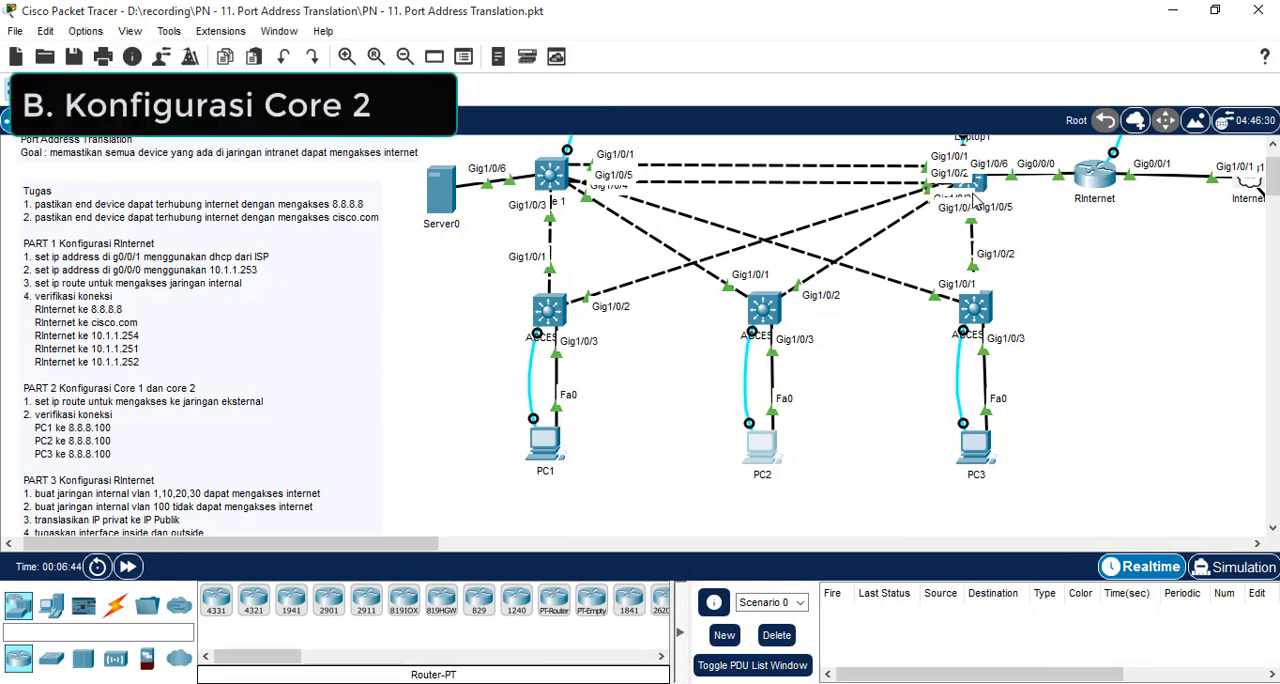
Step: Open Laptop1's terminal, enter privileged mode on CORE2 with the enable password and start global configuration mode
{"action": "scroll", "coordinate": [902, 274], "scroll_direction": "up", "scroll_amount": 1}
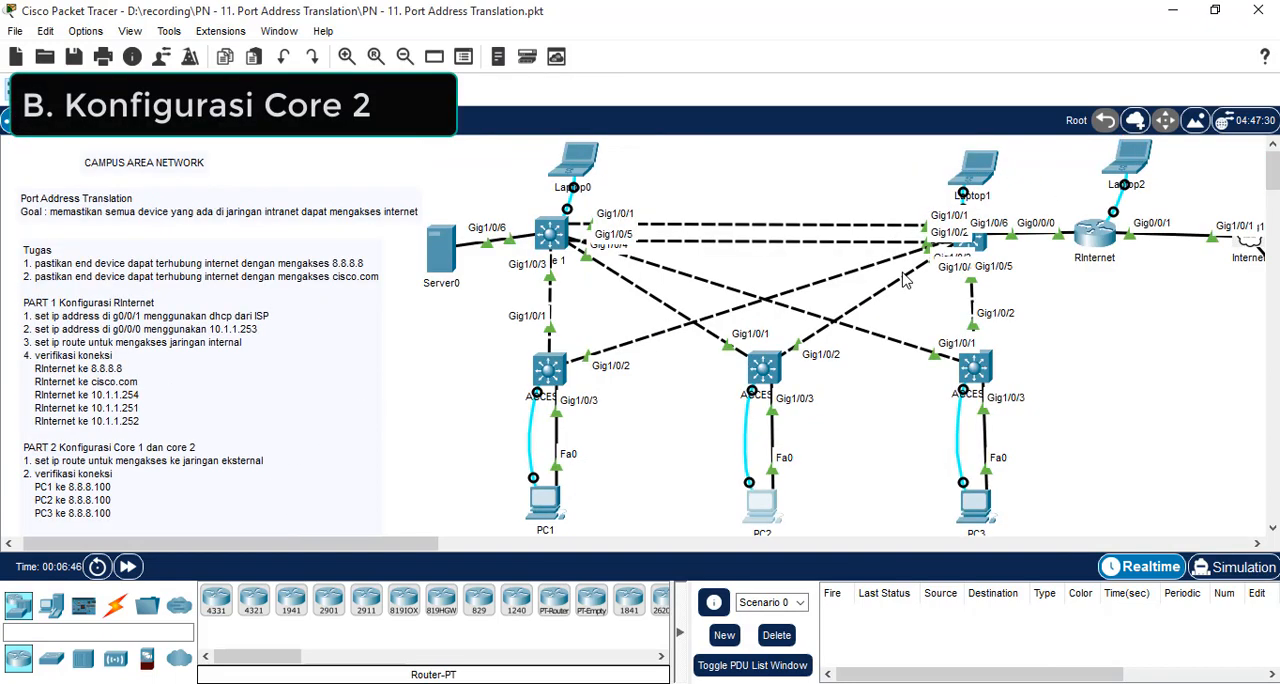
{"action": "left_click", "coordinate": [984, 181]}
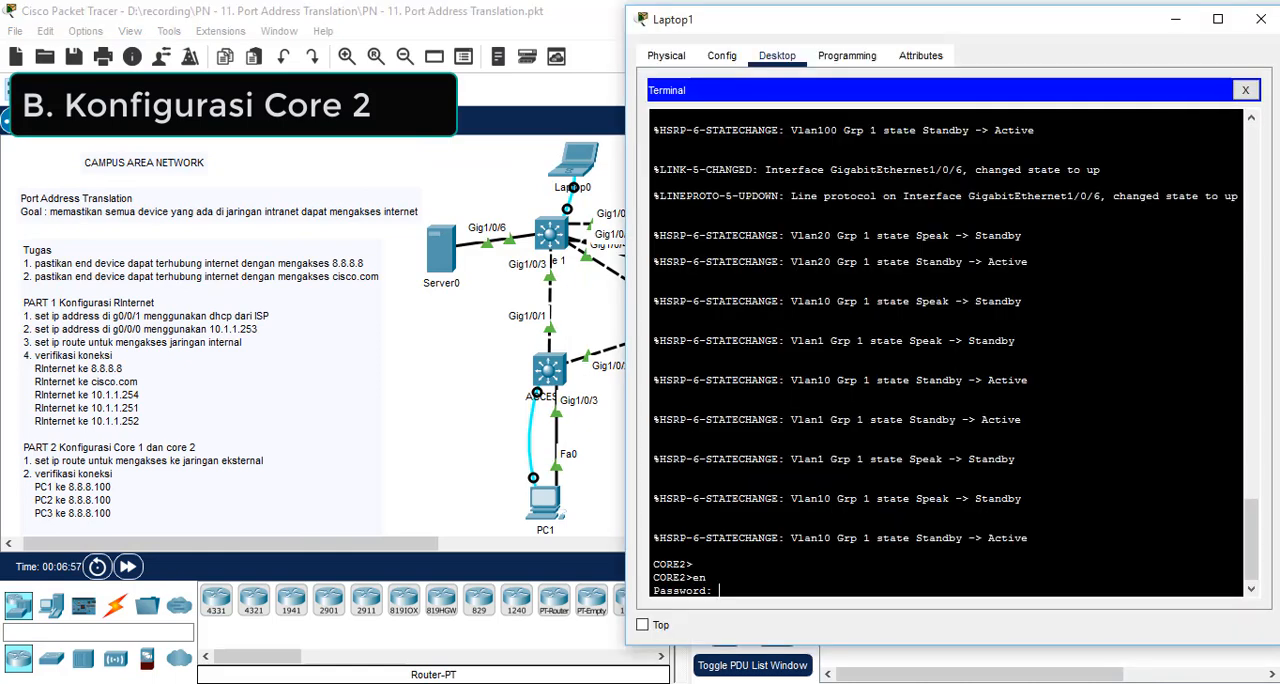
{"action": "key", "text": "Return"}
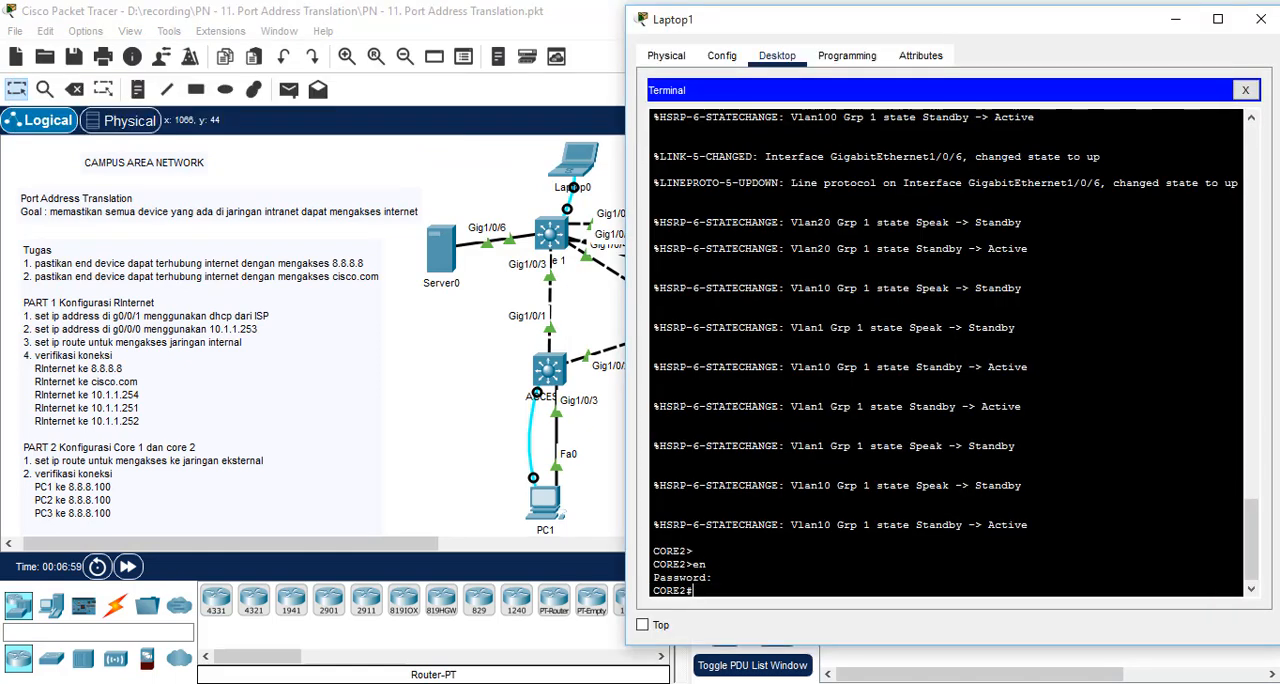
{"action": "type", "text": "conf t"}
{"action": "key", "text": "Return"}
Step: Add a default static route on CORE2 (0.0.0.0 0.0.0.0) with next hop 10.1.1.253
{"action": "type", "text": "ip"}
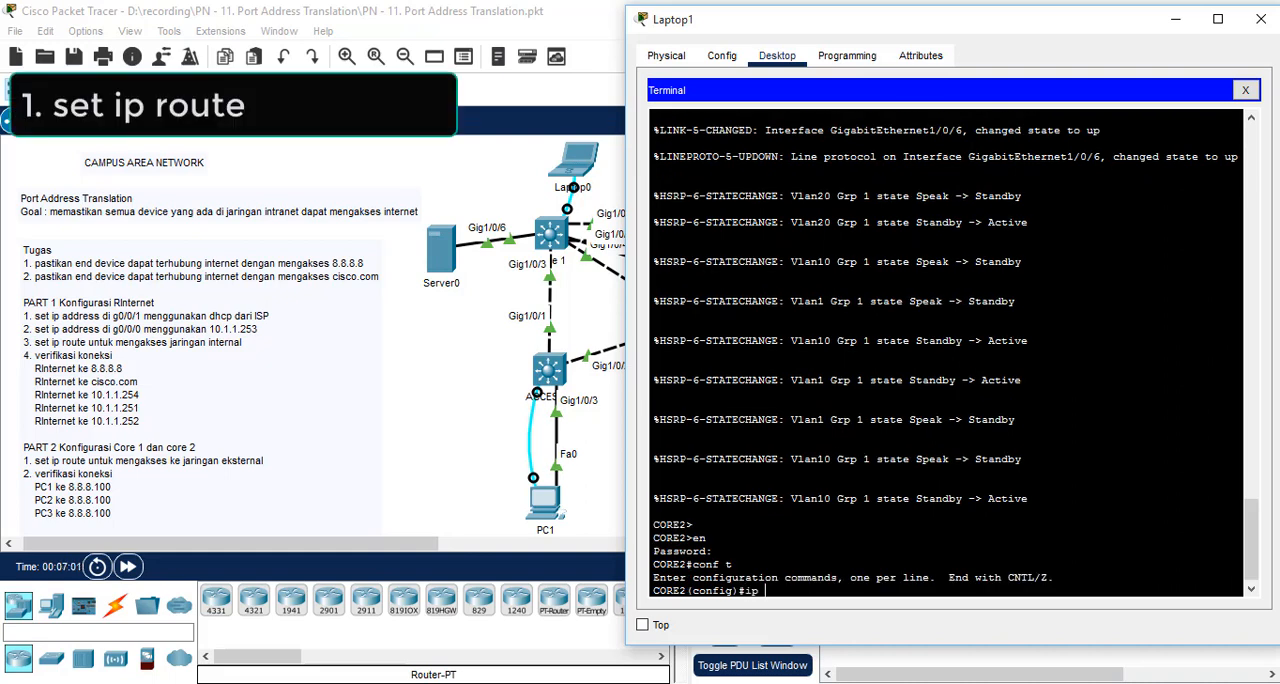
{"action": "type", "text": " route 0.0.0.0"}
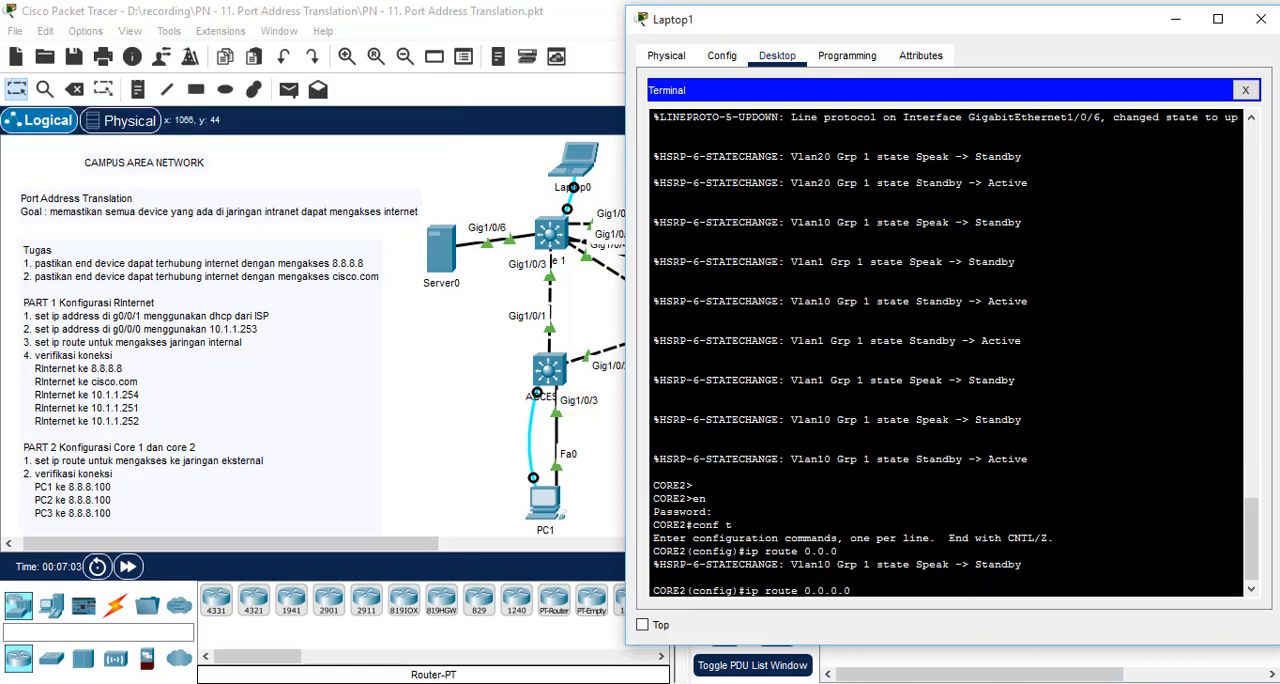
{"action": "type", "text": " 0.0.0.0"}
{"action": "type", "text": "10.1.1.253"}
{"action": "key", "text": "Return"}
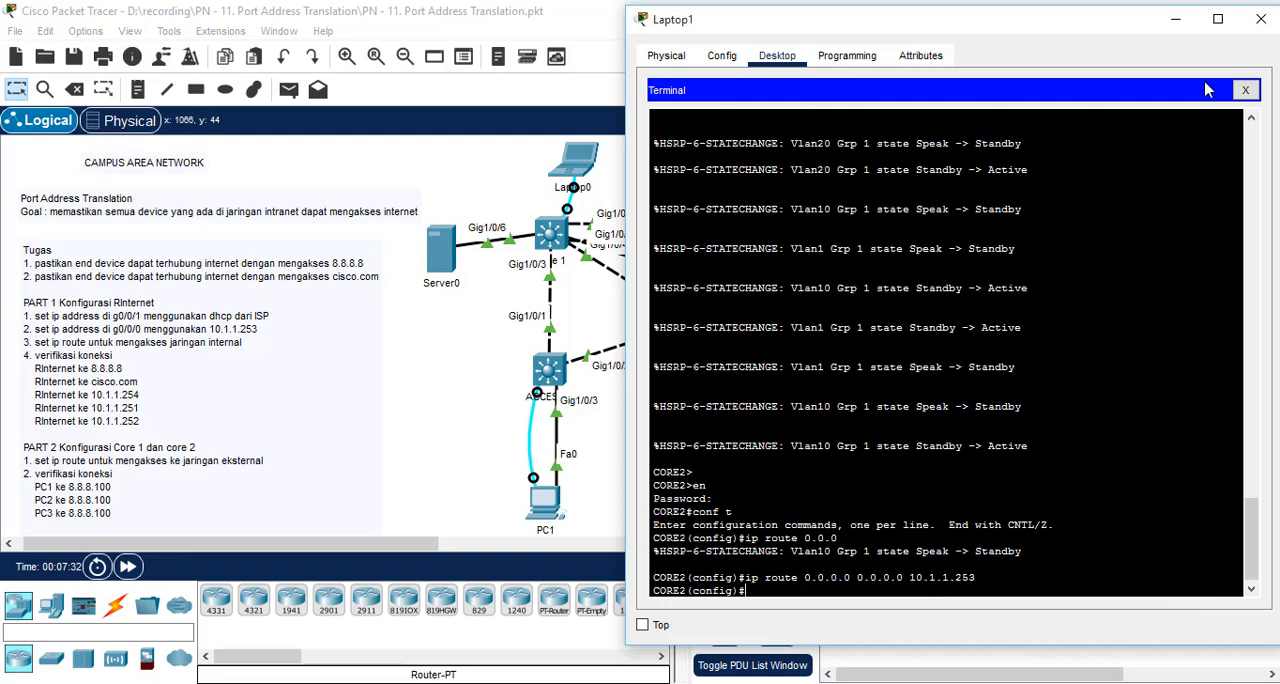
{"action": "left_click", "coordinate": [1175, 19]}
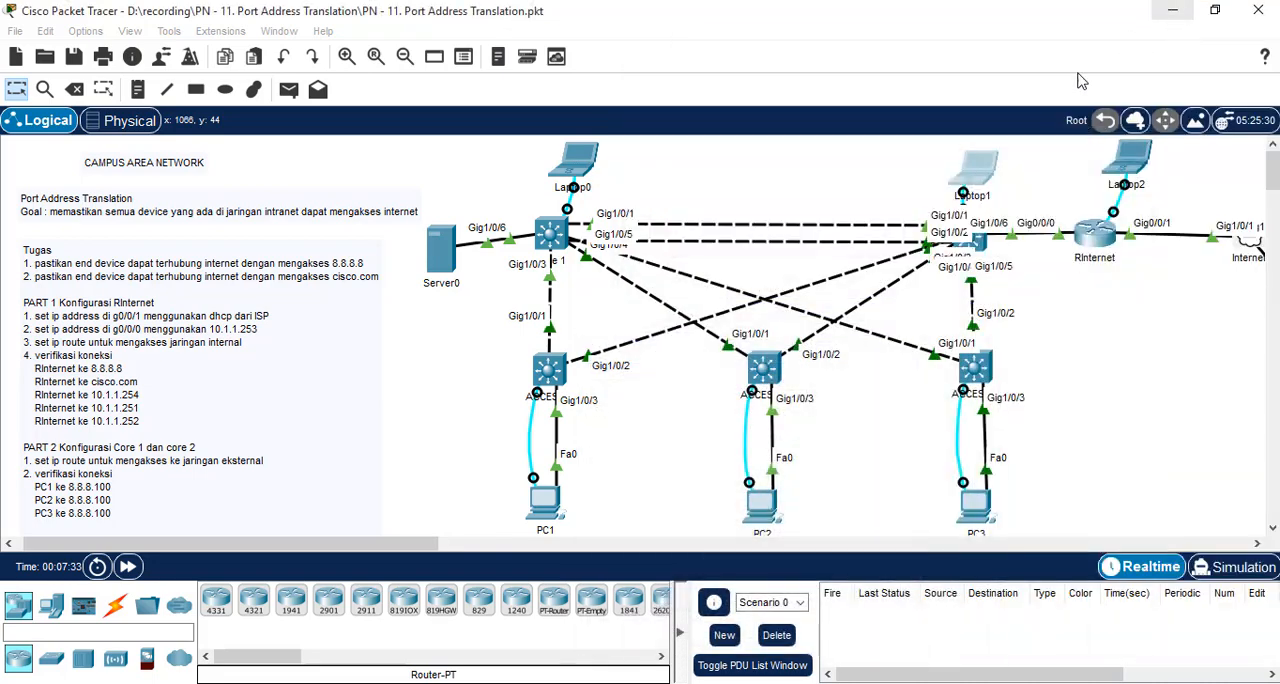
Step: Repeat the ping to 8.8.8.100 from PC2
{"action": "left_click", "coordinate": [757, 515]}
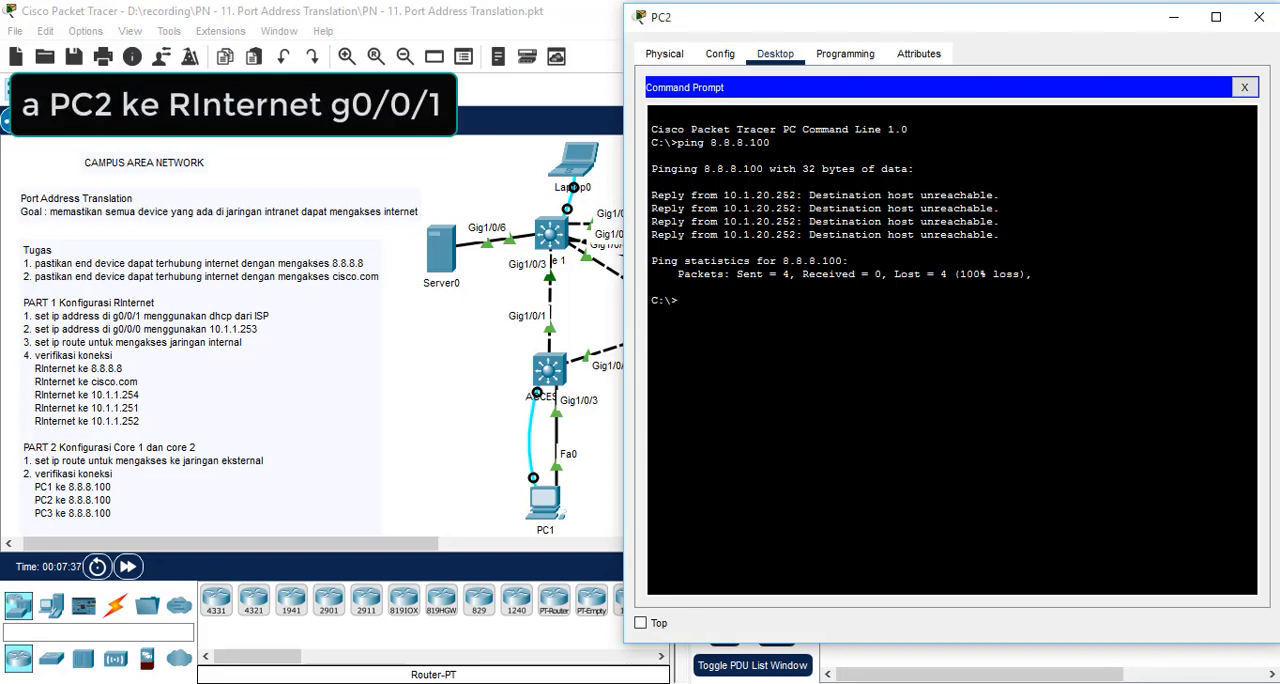
{"action": "key", "text": "Up"}
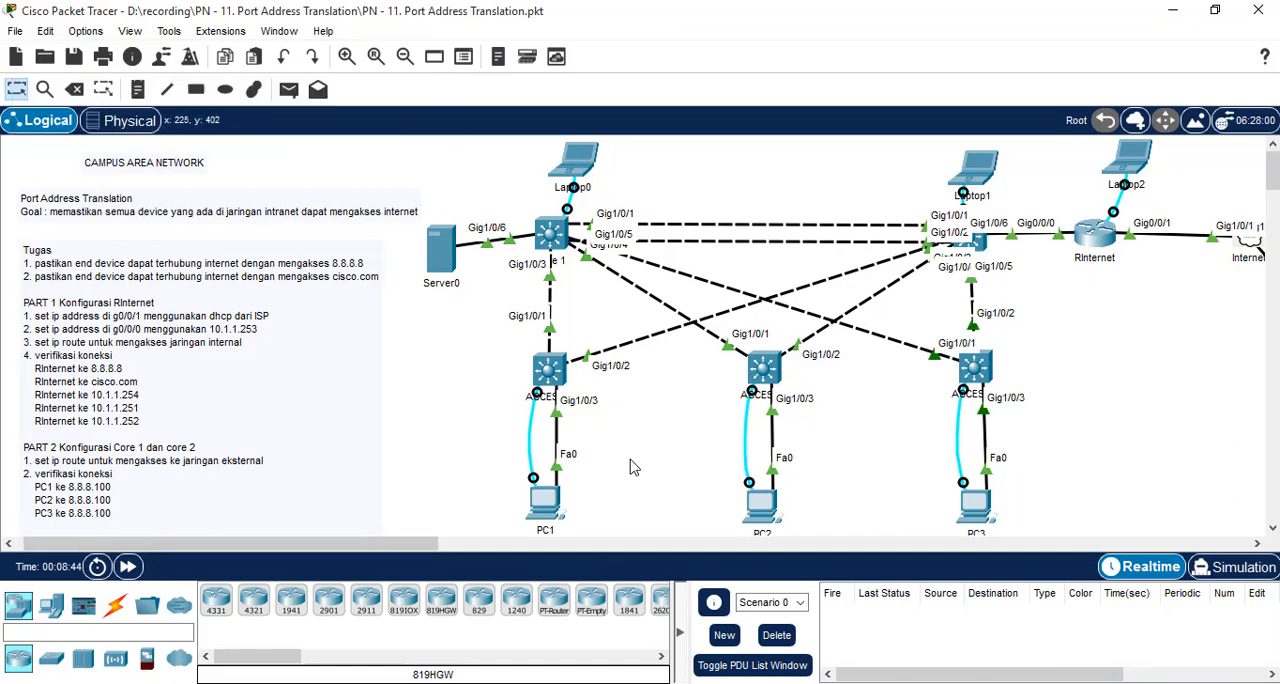
Step: Ping RInternet's g0/0/1 address 8.8.8.100 from PC3's command prompt
{"action": "left_click", "coordinate": [972, 522]}
{"action": "left_click", "coordinate": [777, 51]}
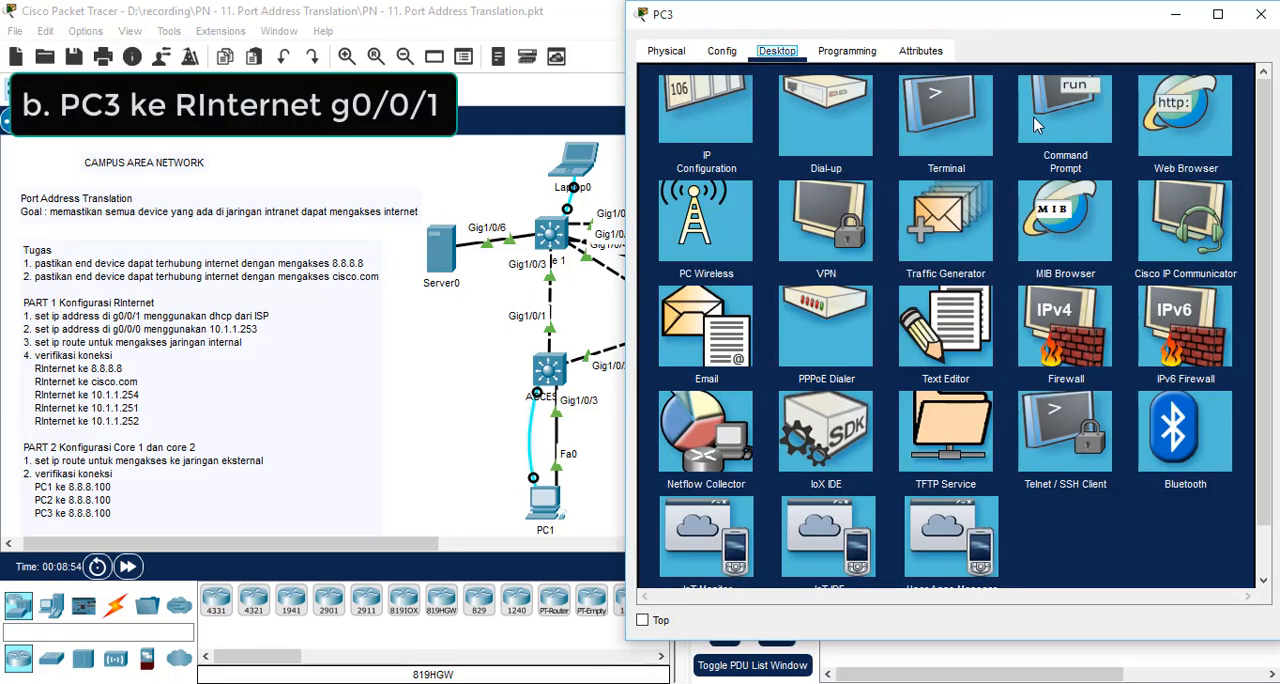
{"action": "left_click", "coordinate": [1059, 120]}
{"action": "type", "text": "p"}
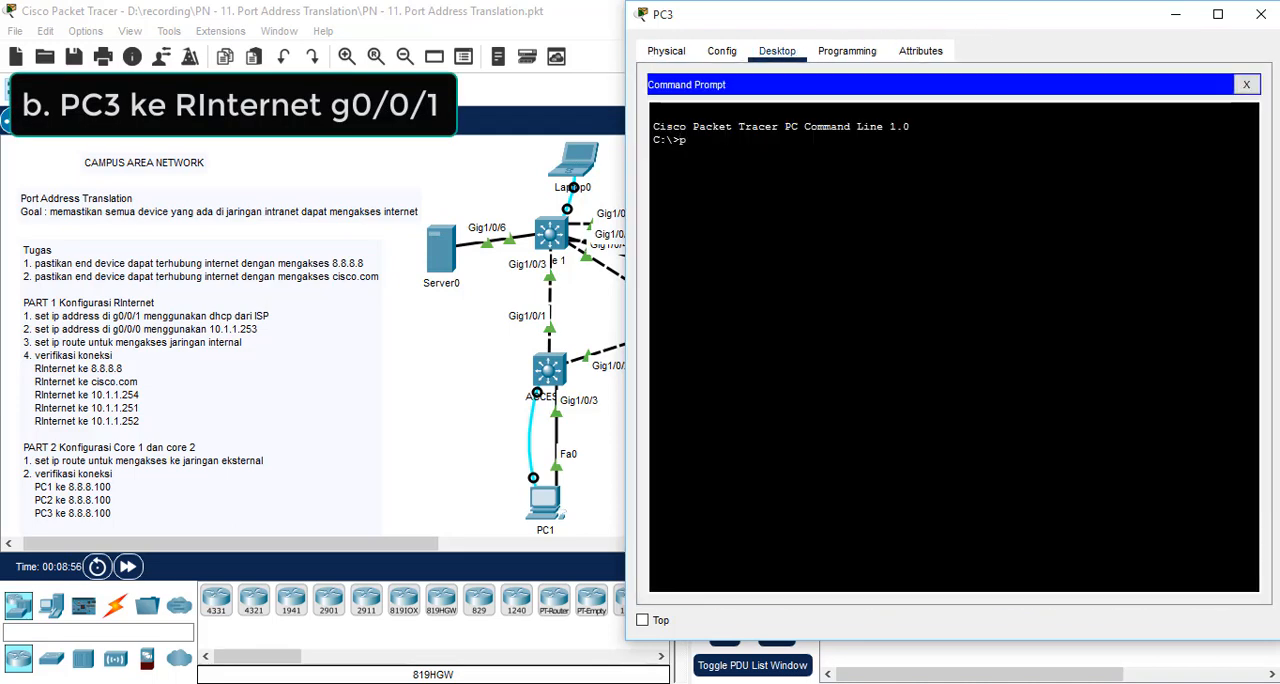
{"action": "type", "text": "ing 8.8"}
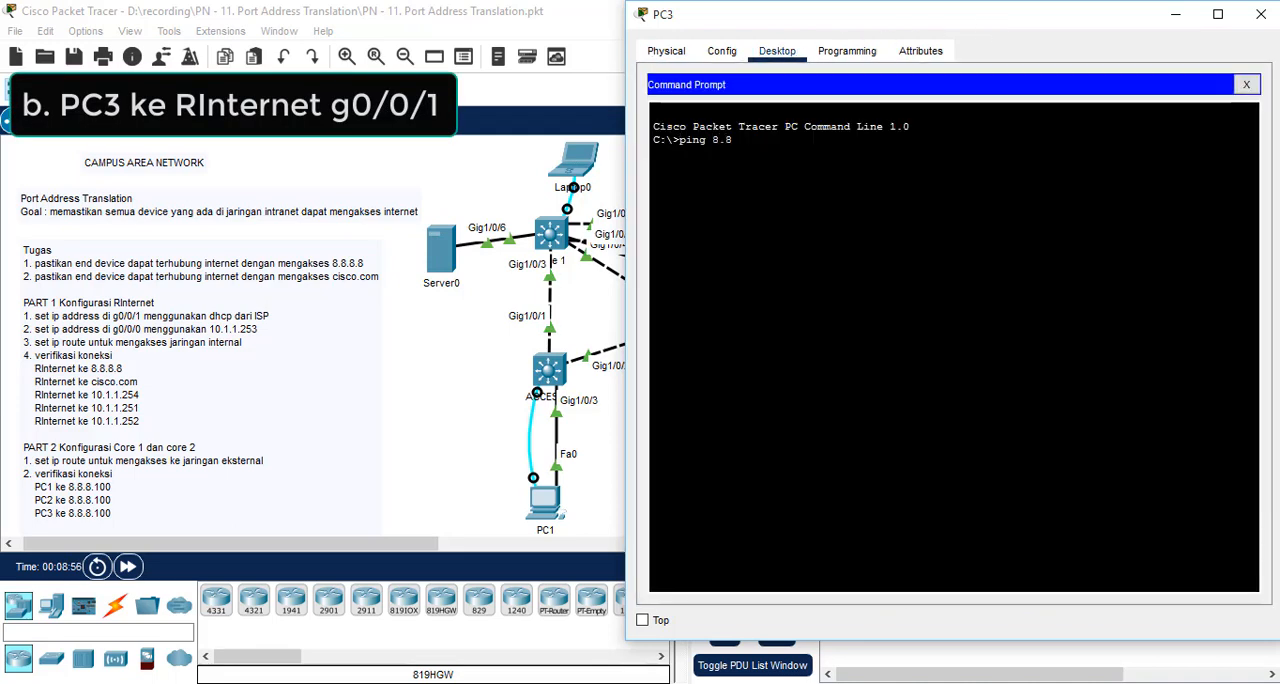
{"action": "type", "text": ".8.100"}
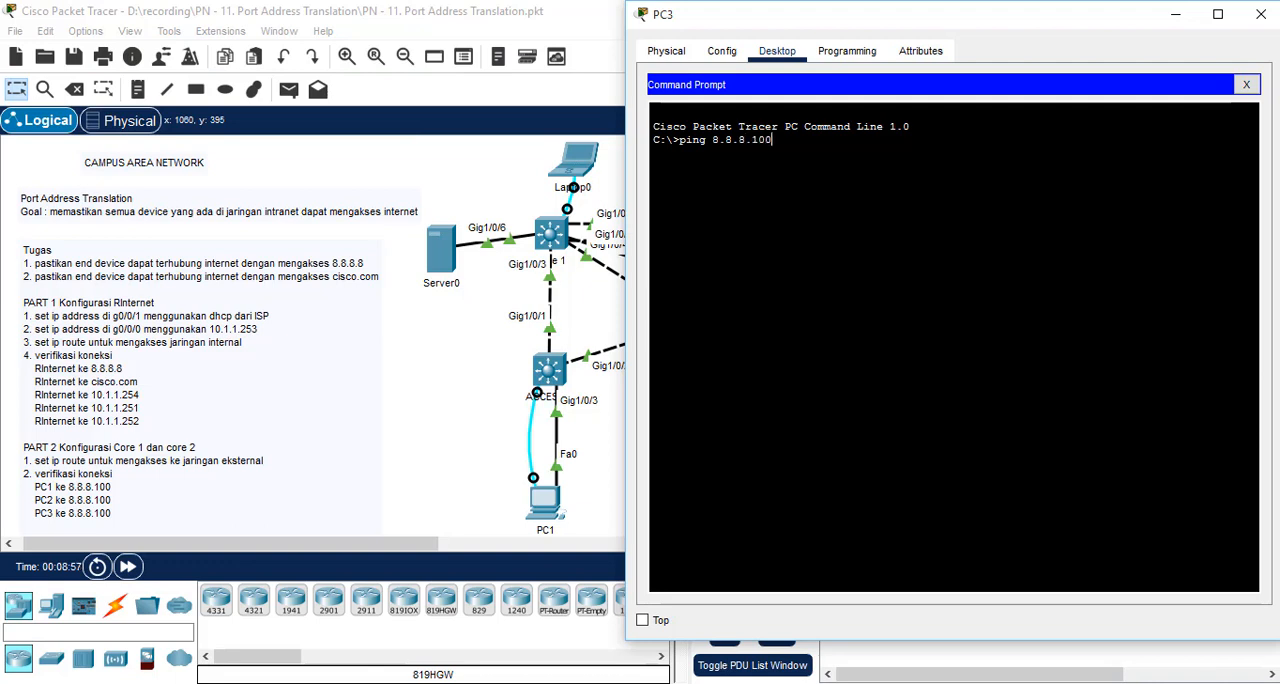
{"action": "key", "text": "Return"}
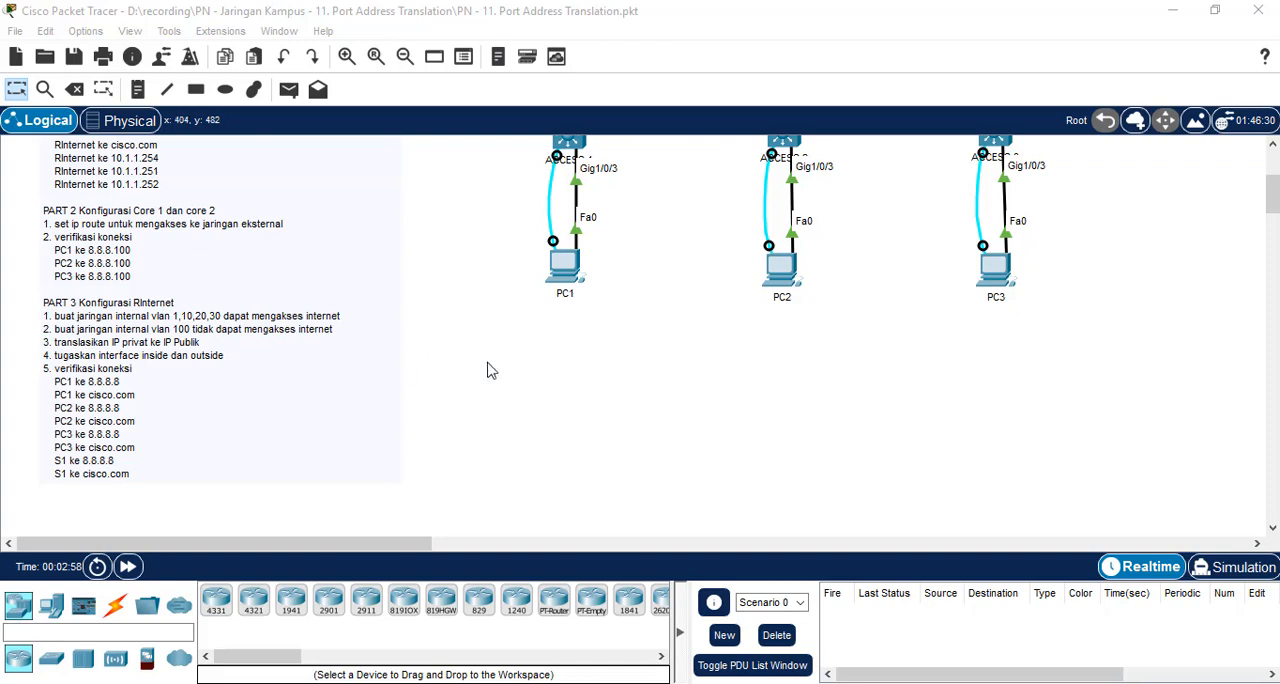
Step: Open Laptop2's terminal, enter privileged mode on RInternet with the enable password and start global configuration mode
{"action": "scroll", "coordinate": [889, 429], "scroll_direction": "up", "scroll_amount": 5}
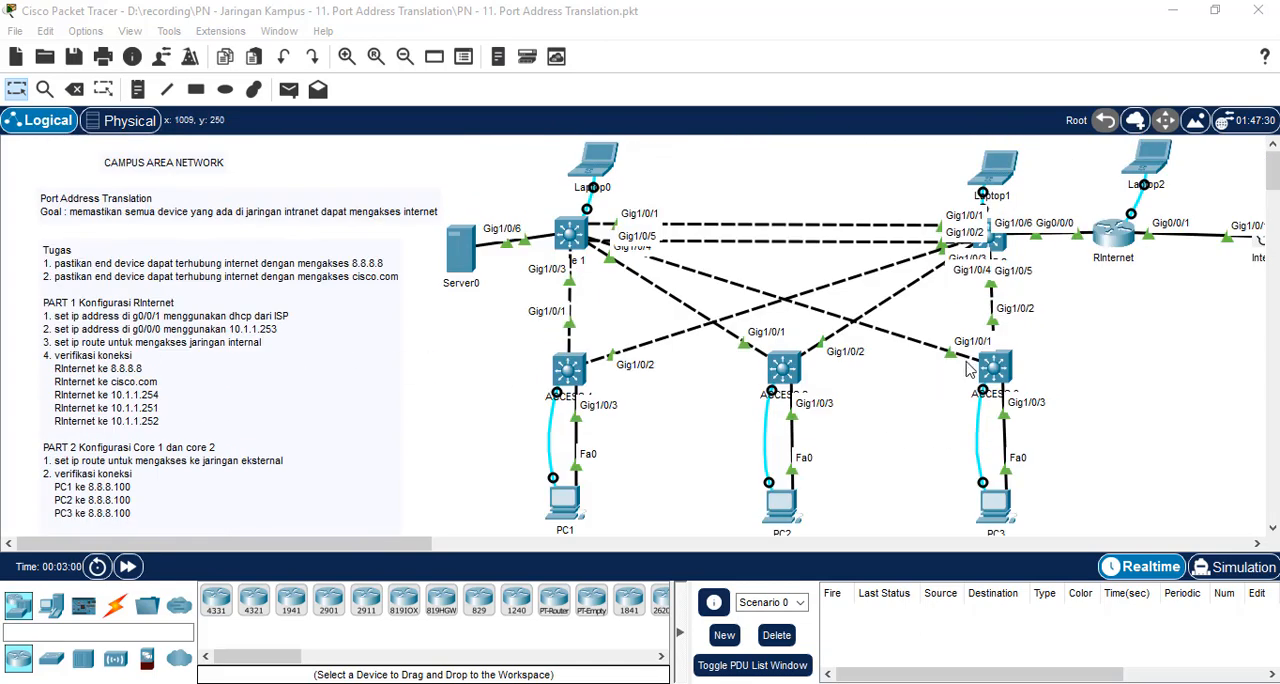
{"action": "left_click", "coordinate": [1152, 163]}
{"action": "type", "text": "en"}
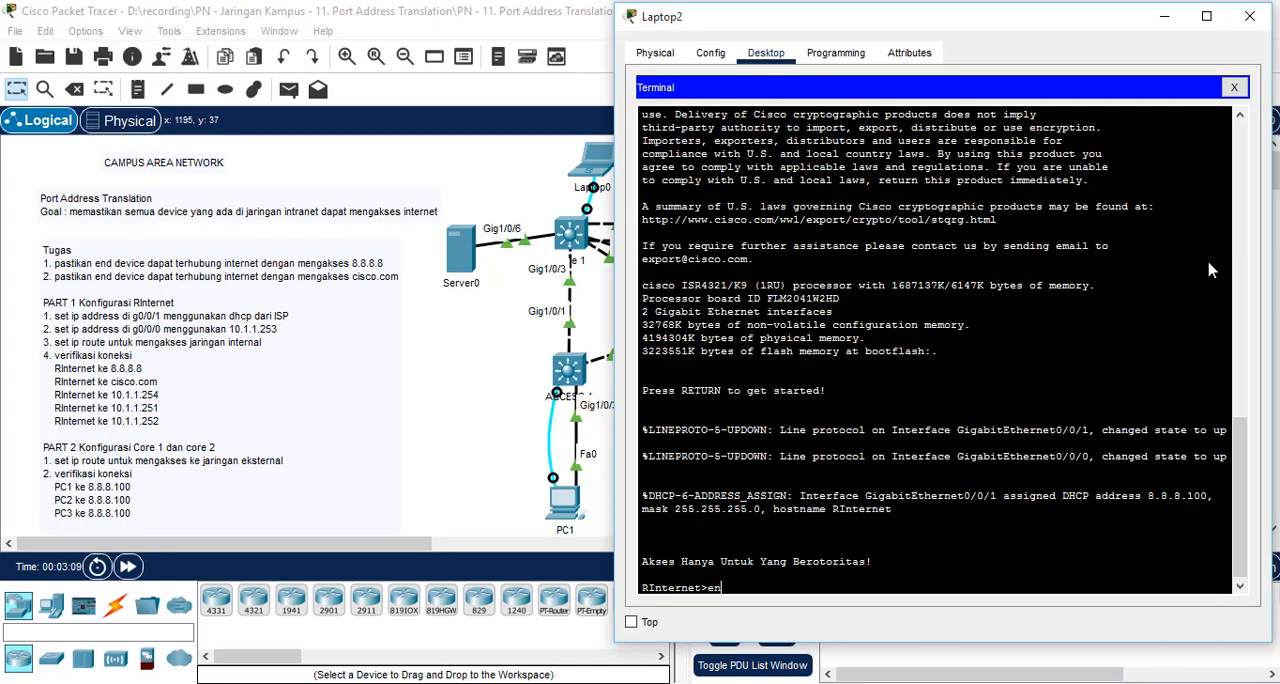
{"action": "key", "text": "Return"}
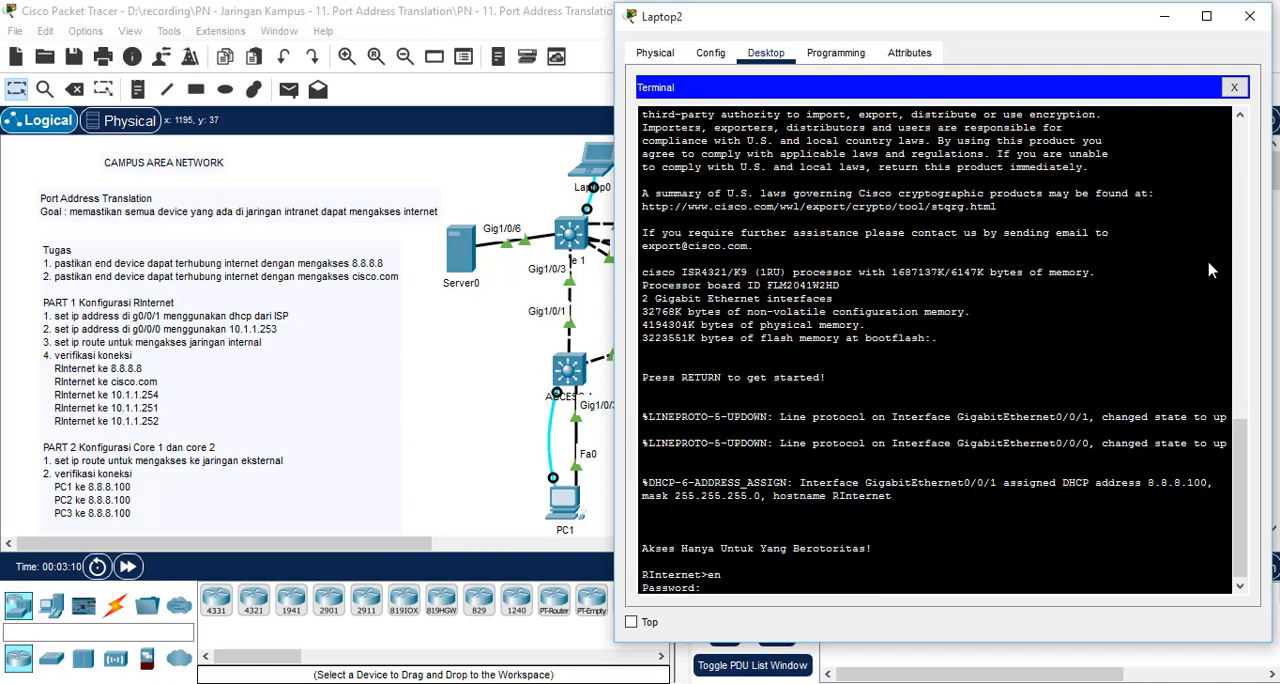
{"action": "key", "text": "Return"}
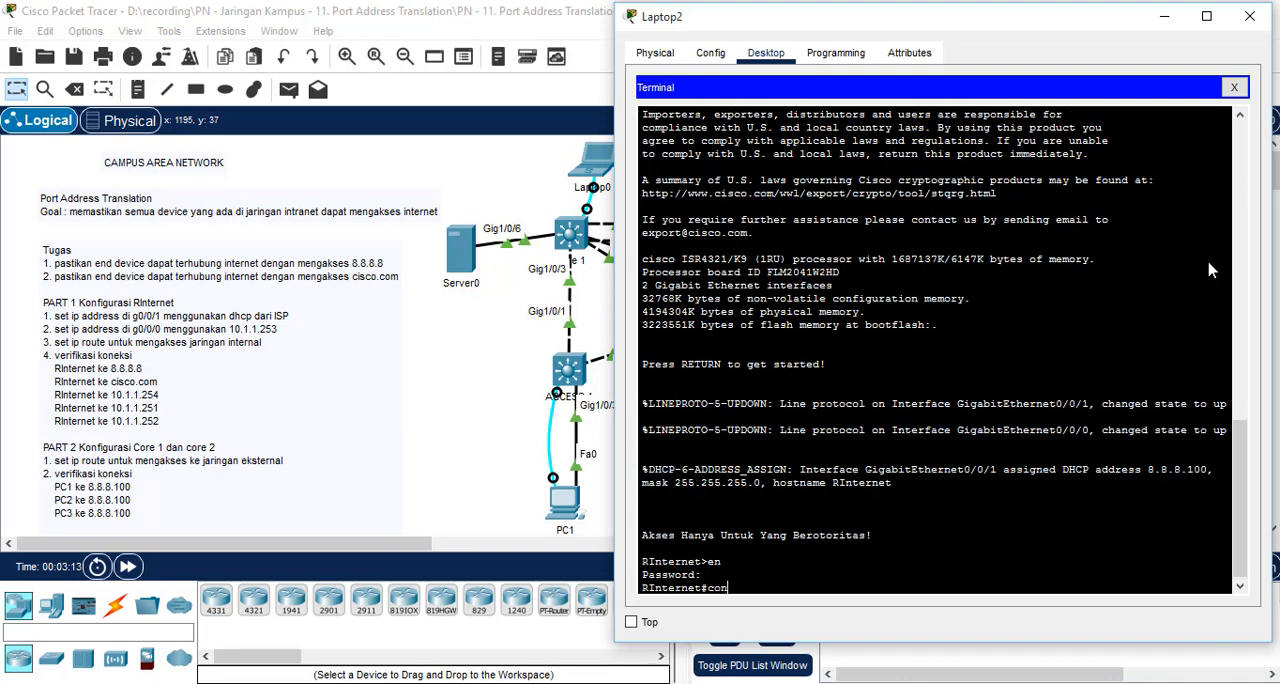
{"action": "type", "text": "conf t"}
{"action": "key", "text": "Return"}
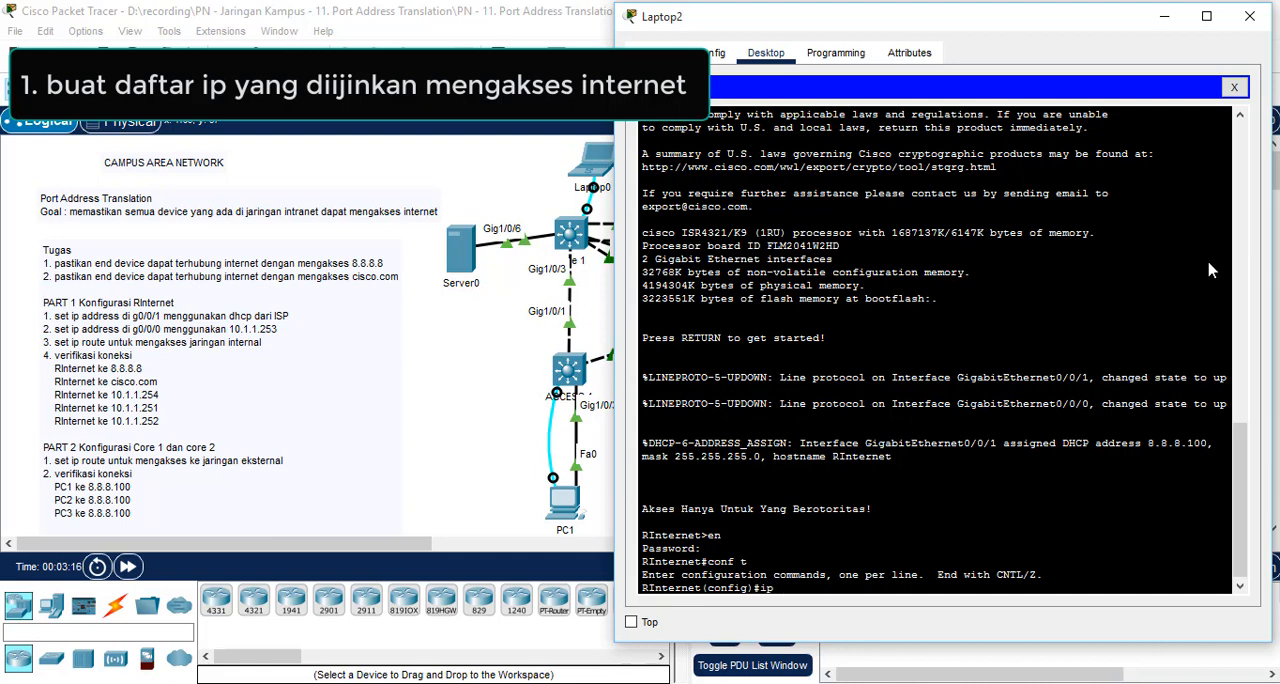
Step: Create a standard named IP access list called NAT_LOKAL on RInternet
{"action": "type", "text": "ip acc"}
{"action": "key", "text": "Tab"}
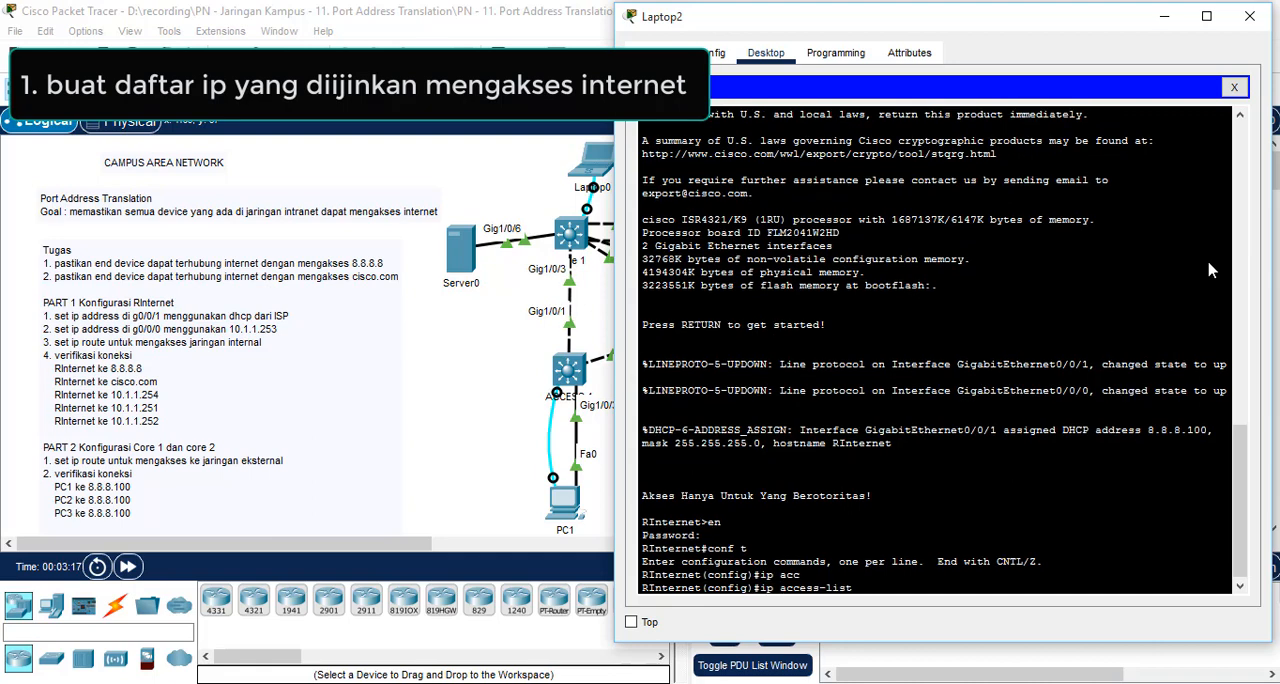
{"action": "type", "text": "?"}
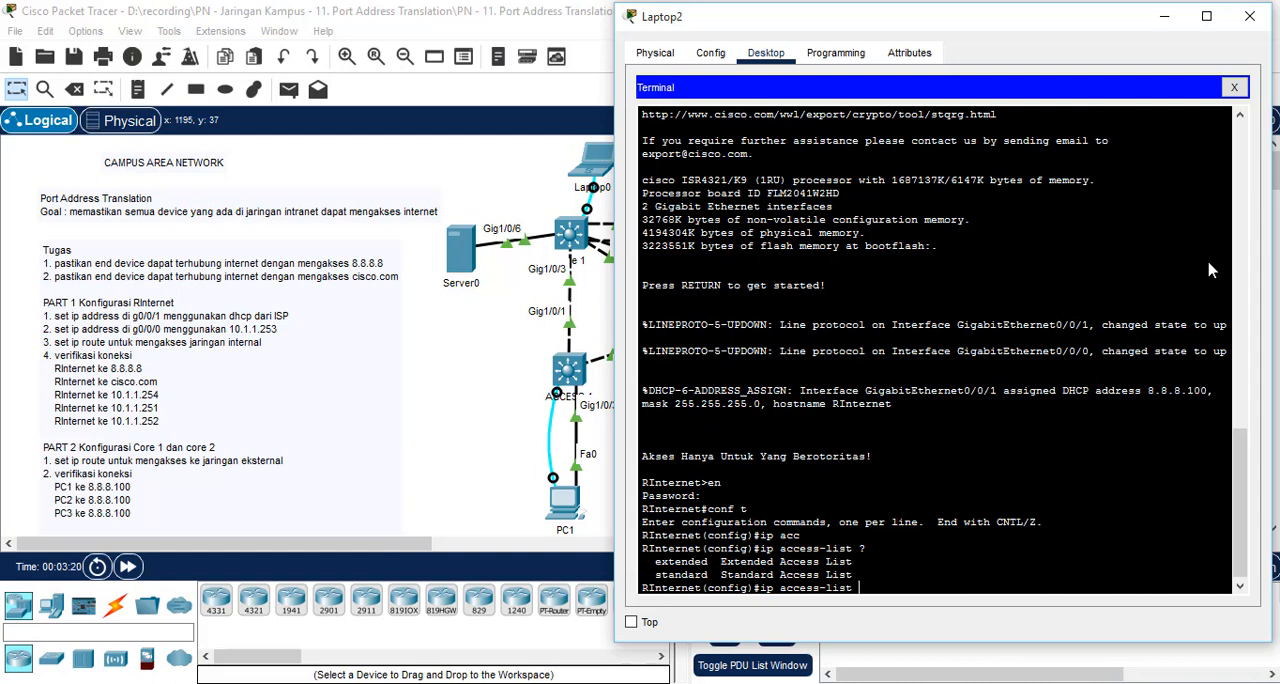
{"action": "type", "text": "sta"}
{"action": "key", "text": "Tab"}
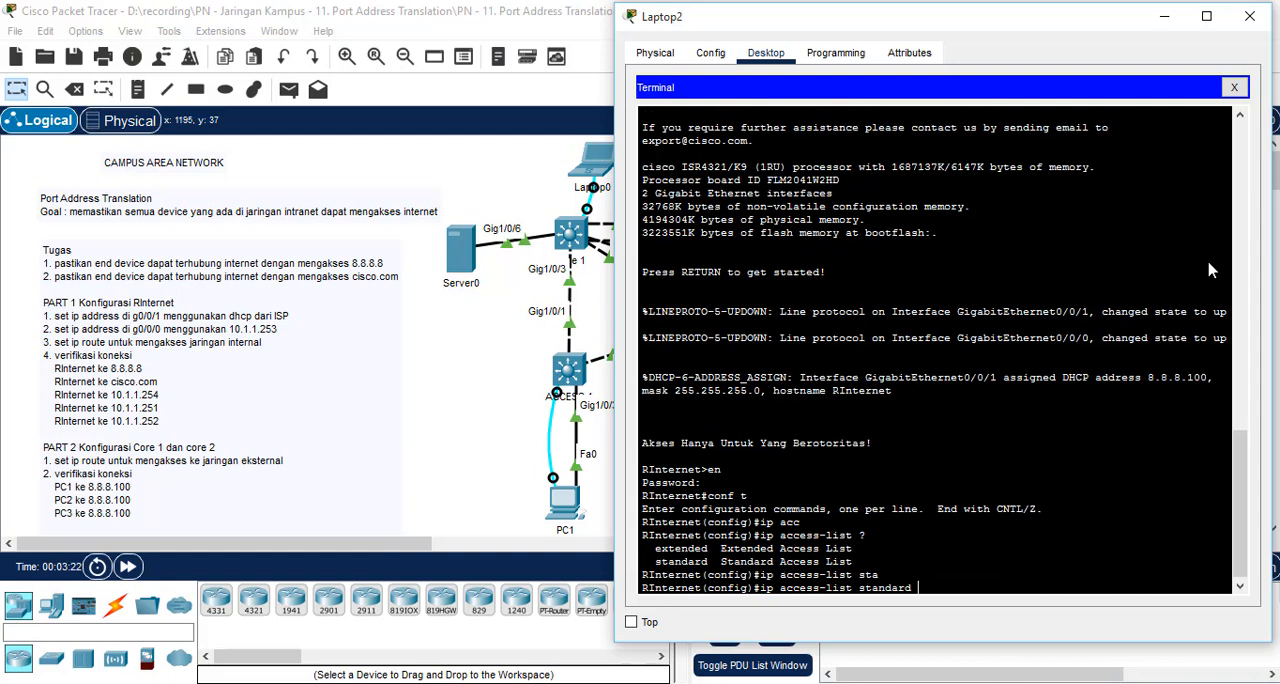
{"action": "type", "text": "?"}
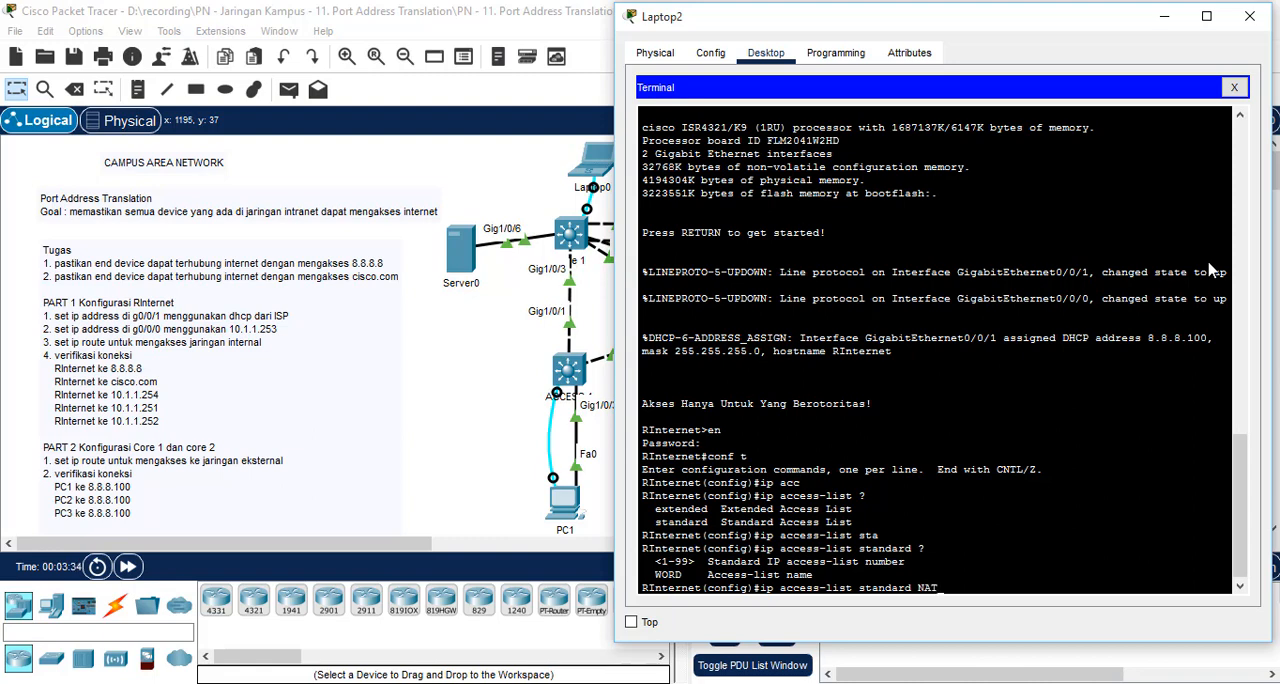
{"action": "type", "text": "NAT_LOKAL"}
{"action": "key", "text": "Return"}
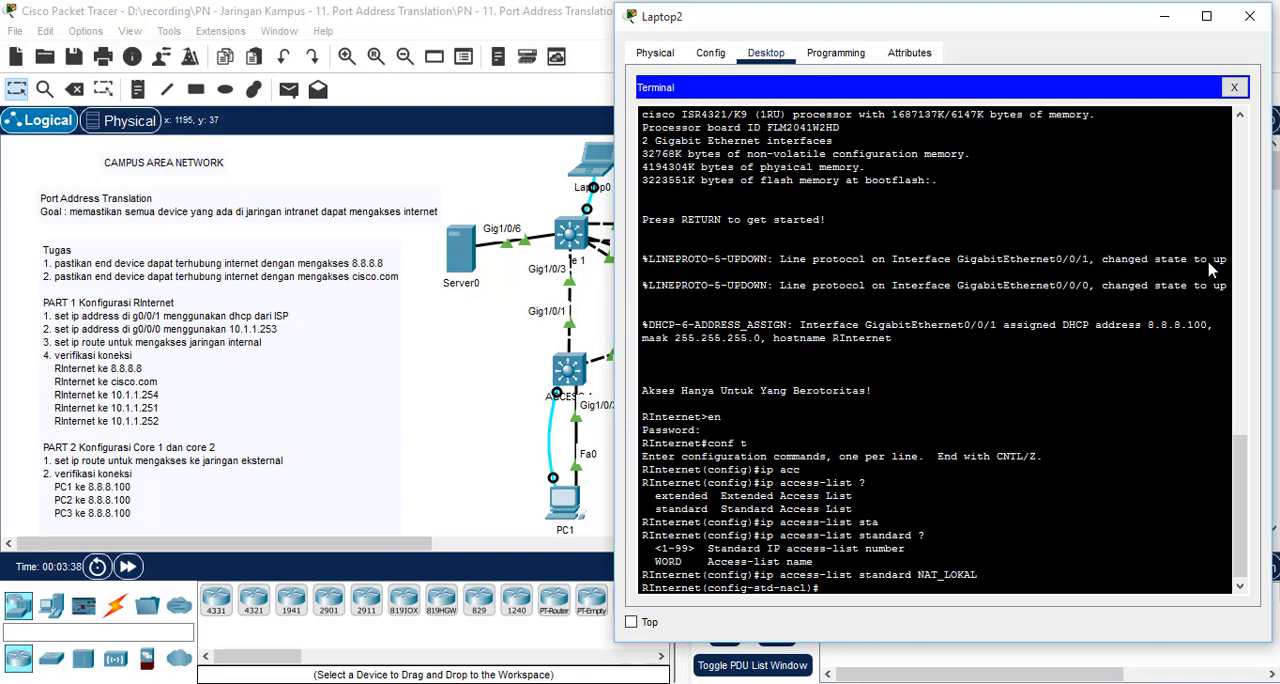
Step: Permit network 10.1.1.0 with wildcard mask 0.0.0.255 in the NAT_LOKAL access list
{"action": "type", "text": "?"}
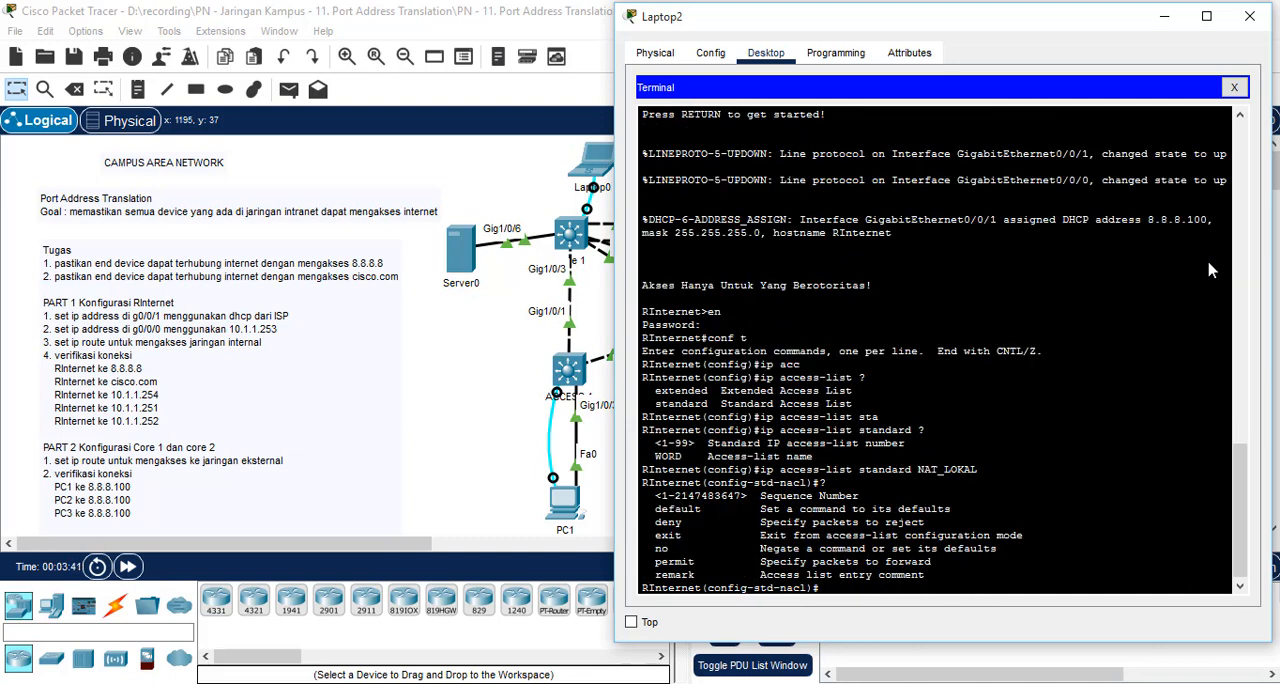
{"action": "type", "text": "perm"}
{"action": "type", "text": "it 10.1.1.0 ?"}
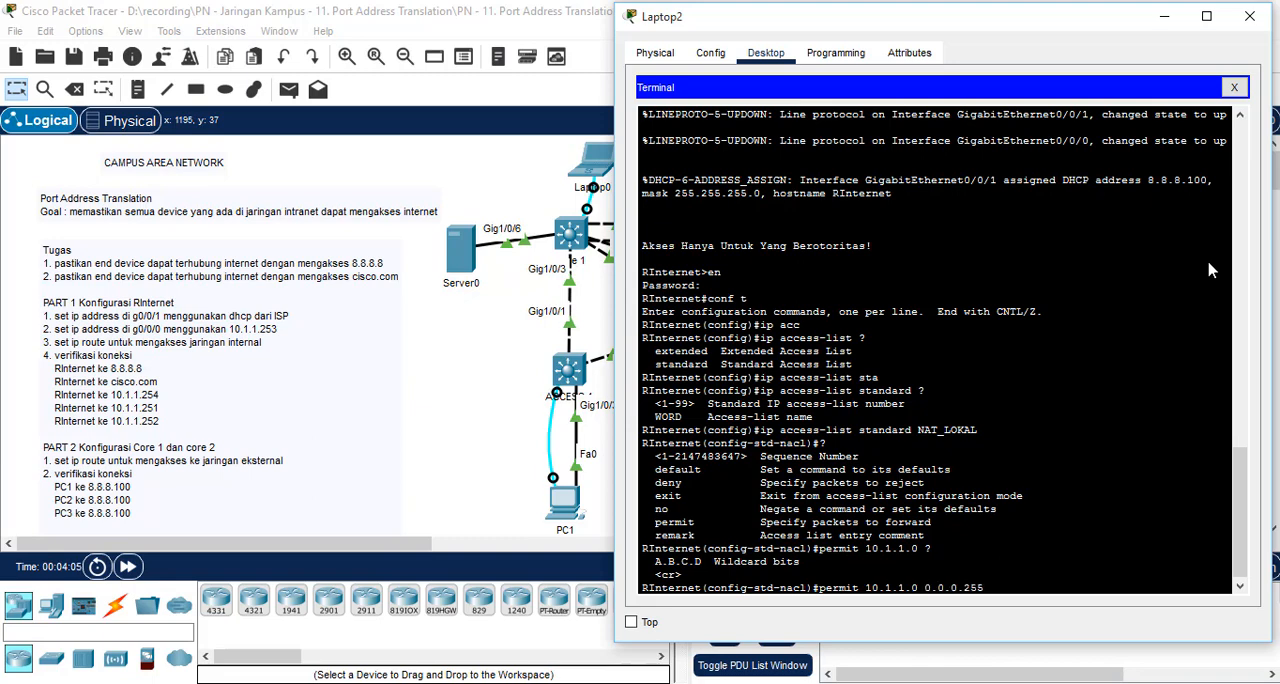
{"action": "key", "text": "Return"}
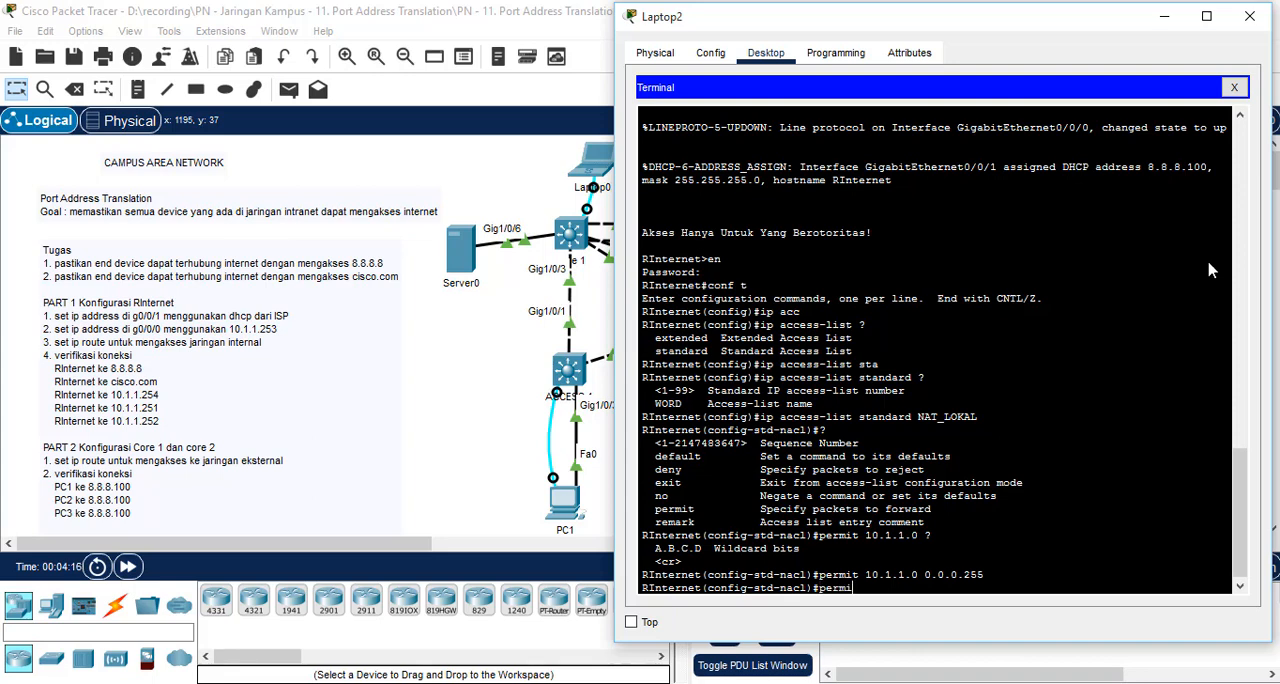
Step: Permit networks 10.1.10.0 and 10.1.20.0 with wildcard mask 0.0.0.255 in the NAT_LOKAL access list
{"action": "type", "text": "permit 10.1.10.0 0.0.0.255"}
{"action": "key", "text": "Return"}
{"action": "type", "text": "it 10.1.20"}
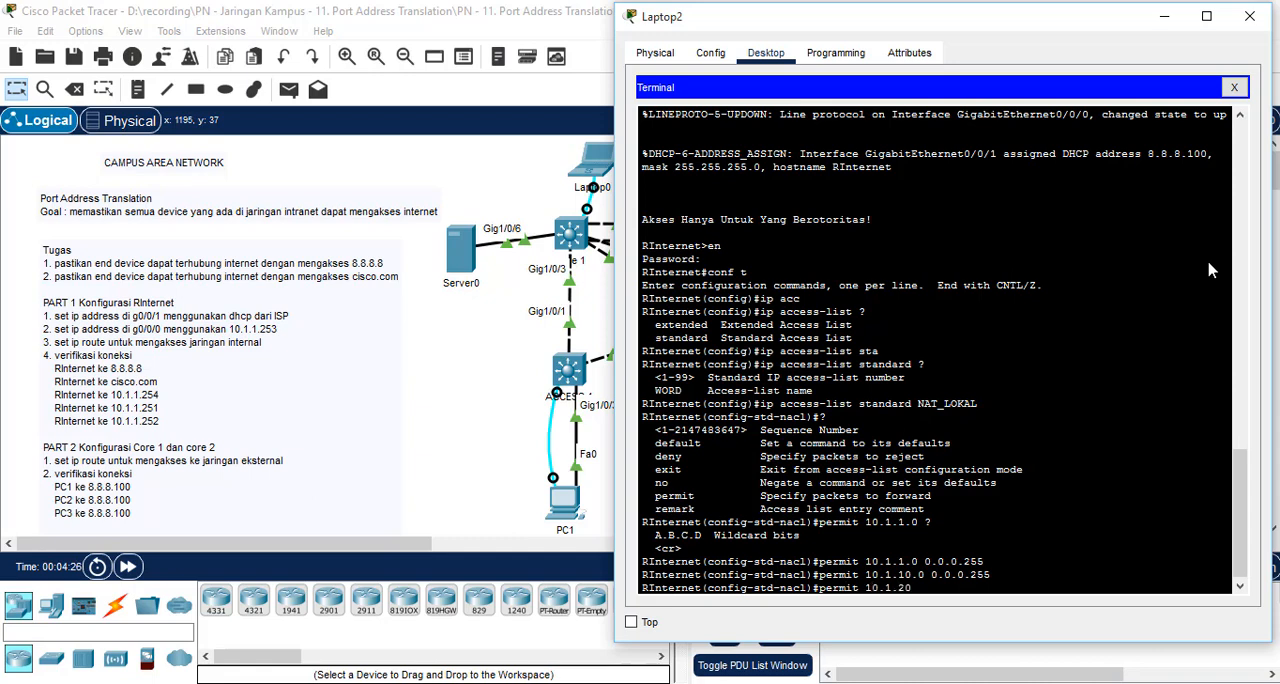
{"action": "type", "text": ".0 0.0.0.255"}
{"action": "key", "text": "Return"}
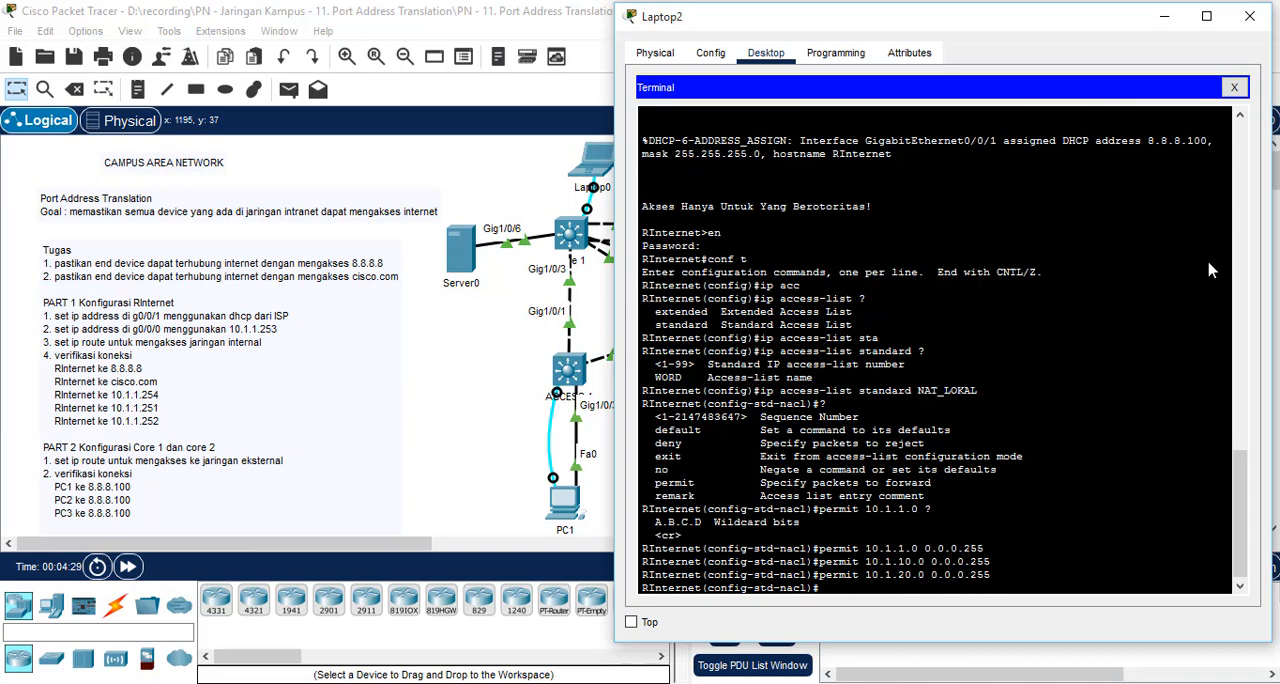
Step: Permit network 10.1.30.0 with wildcard mask 0.0.0.255 and return to global configuration mode
{"action": "type", "text": "permit 10.1.30.0 0.0.0.255"}
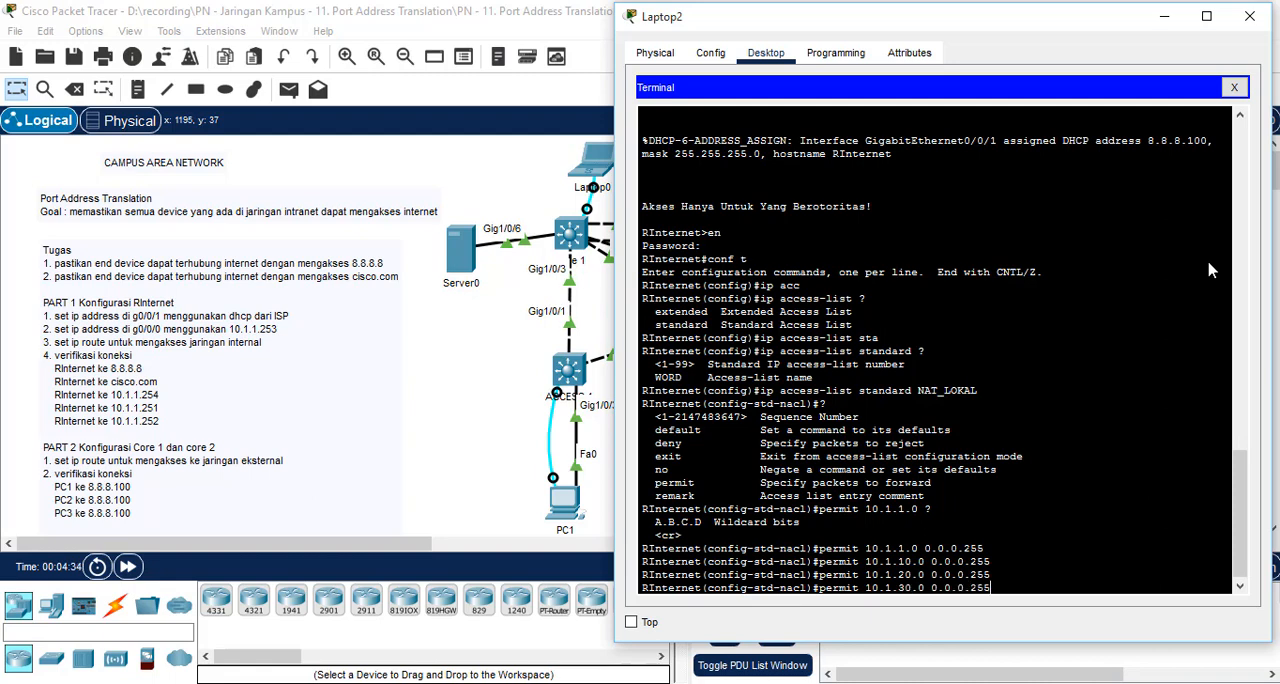
{"action": "key", "text": "Return"}
{"action": "type", "text": "ex"}
{"action": "key", "text": "Return"}
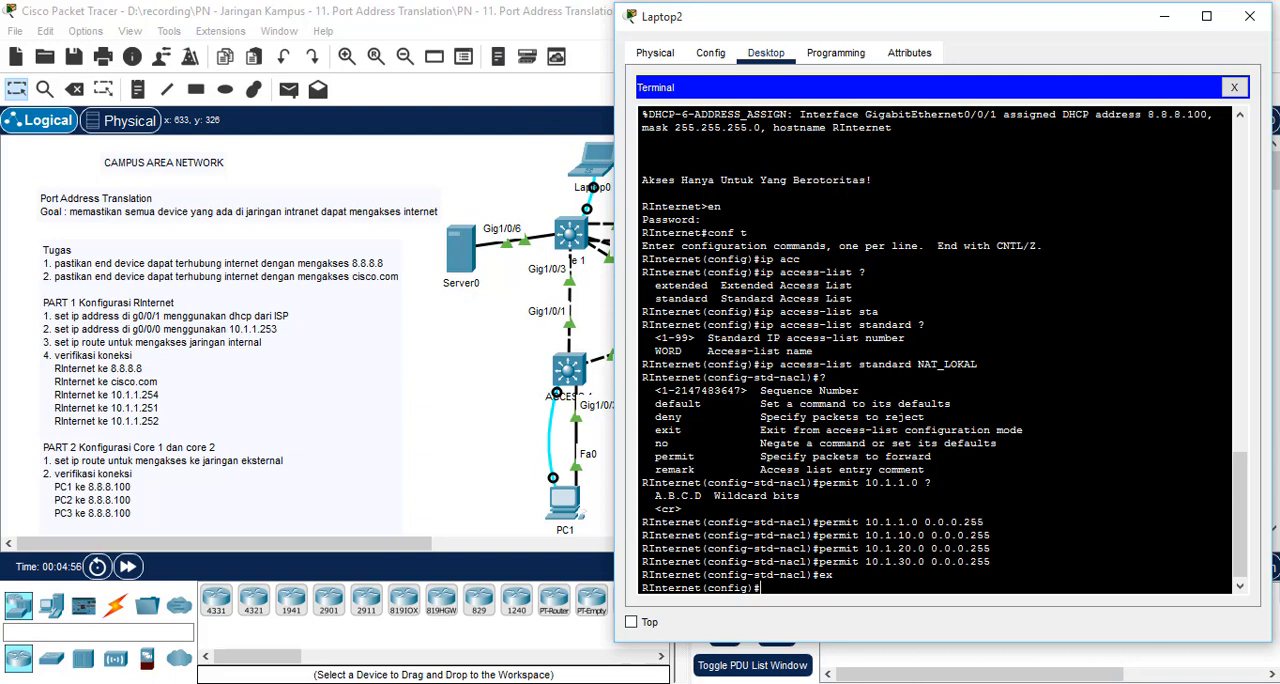
Step: Try to set an inside source NAT rule for list NAT_LOKAL with overload, giving 8.8.8.100 as the interface
{"action": "type", "text": "ip nat inside sou"}
{"action": "key", "text": "Tab"}
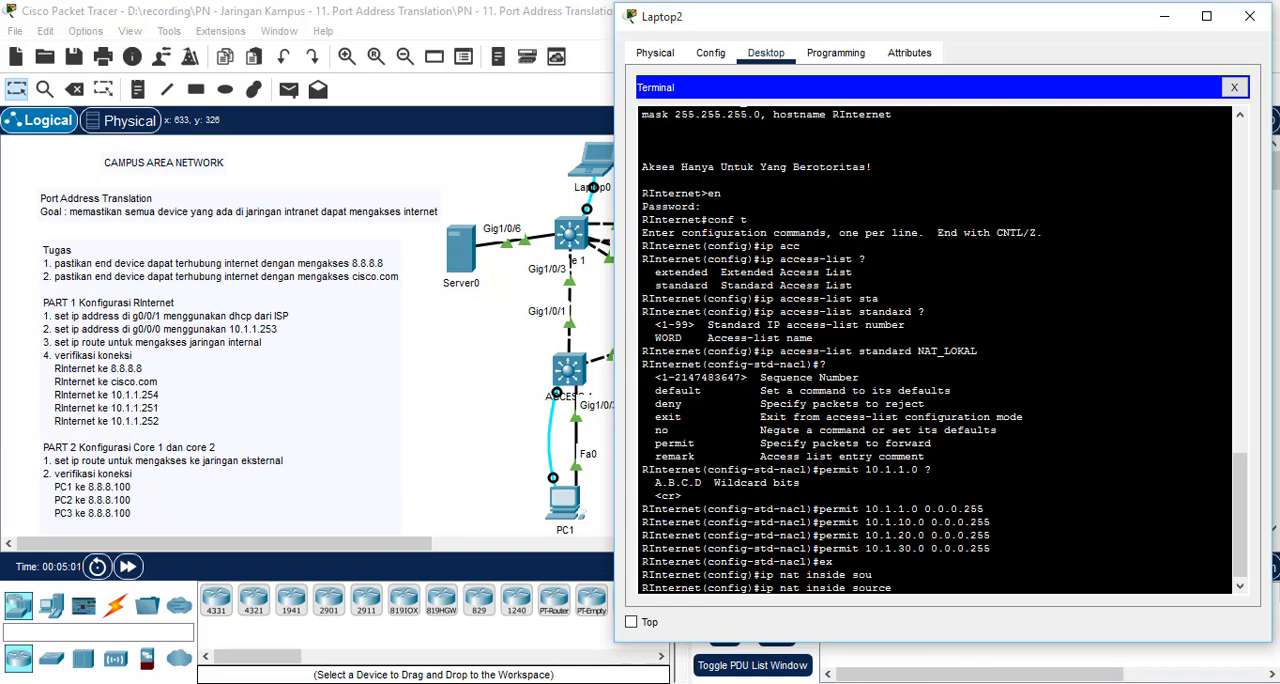
{"action": "type", "text": "listNAT_LOKAL ?"}
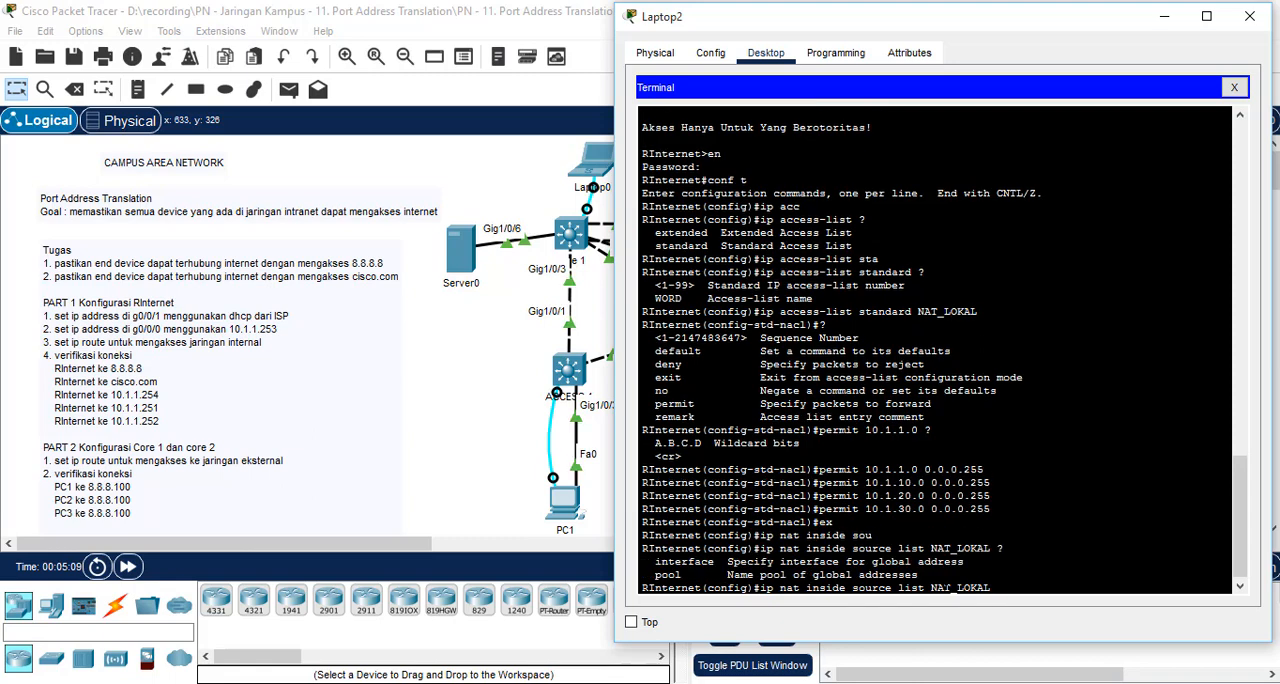
{"action": "type", "text": "int"}
{"action": "key", "text": "Tab"}
{"action": "type", "text": "erfa"}
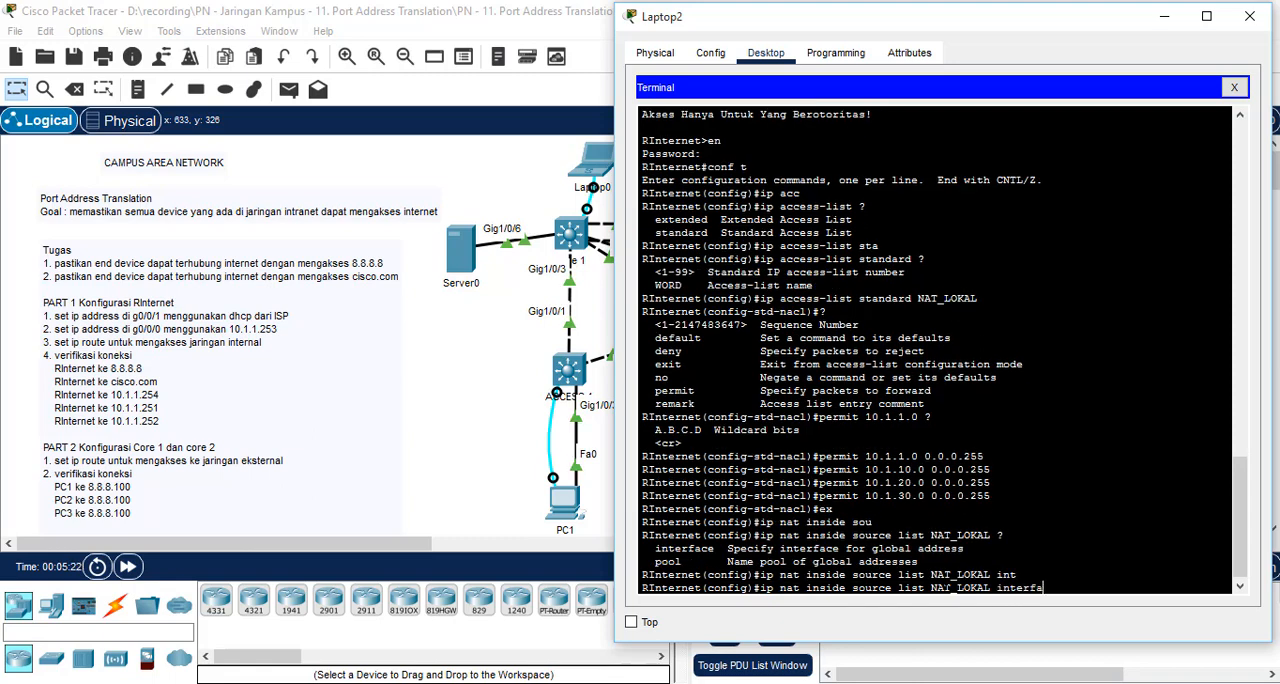
{"action": "type", "text": "ce g.8.8.100 overload"}
{"action": "key", "text": "Return"}
Step: Set the inside source NAT rule for list NAT_LOKAL to interface g0/0/1 with overload
{"action": "key", "text": "Up"}
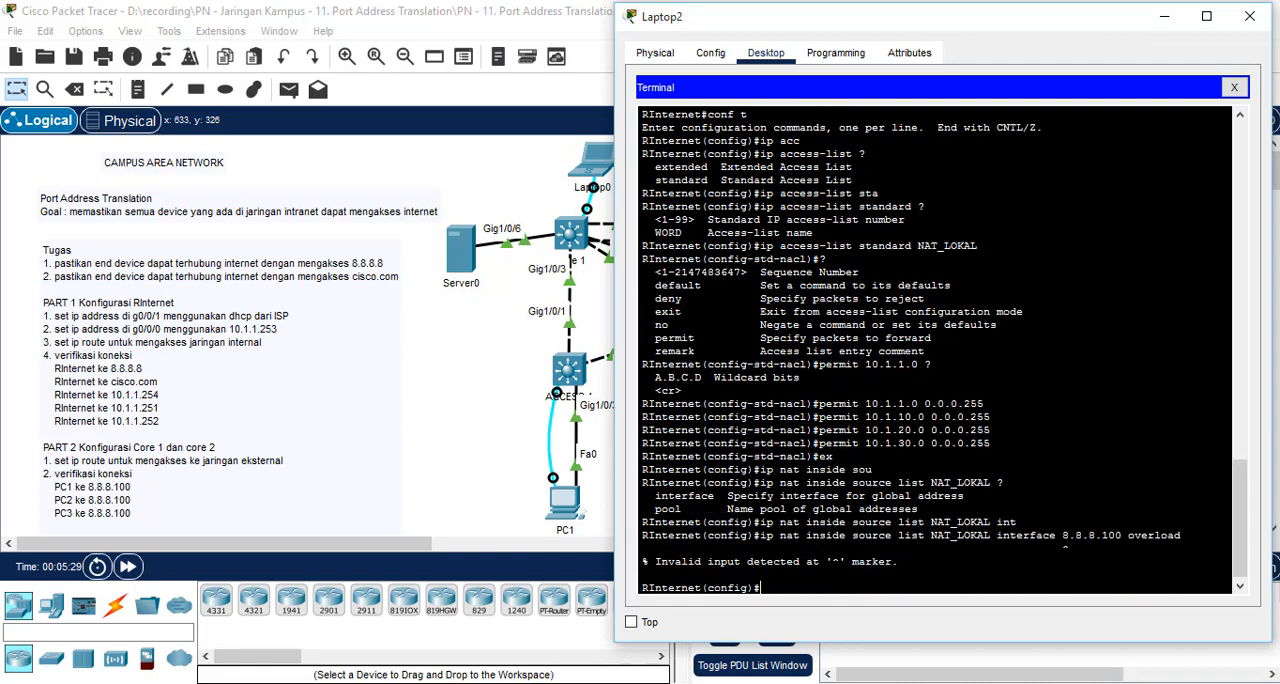
{"action": "key", "text": "BackSpace"}
{"action": "key", "text": "BackSpace"}
{"action": "key", "text": "BackSpace"}
{"action": "key", "text": "BackSpace"}
{"action": "key", "text": "BackSpace"}
{"action": "key", "text": "BackSpace"}
{"action": "key", "text": "BackSpace"}
{"action": "key", "text": "BackSpace"}
{"action": "key", "text": "BackSpace"}
{"action": "key", "text": "BackSpace"}
{"action": "key", "text": "BackSpace"}
{"action": "key", "text": "BackSpace"}
{"action": "key", "text": "BackSpace"}
{"action": "key", "text": "BackSpace"}
{"action": "key", "text": "BackSpace"}
{"action": "key", "text": "BackSpace"}
{"action": "key", "text": "BackSpace"}
{"action": "key", "text": "BackSpace"}
{"action": "type", "text": "g0/0/"}
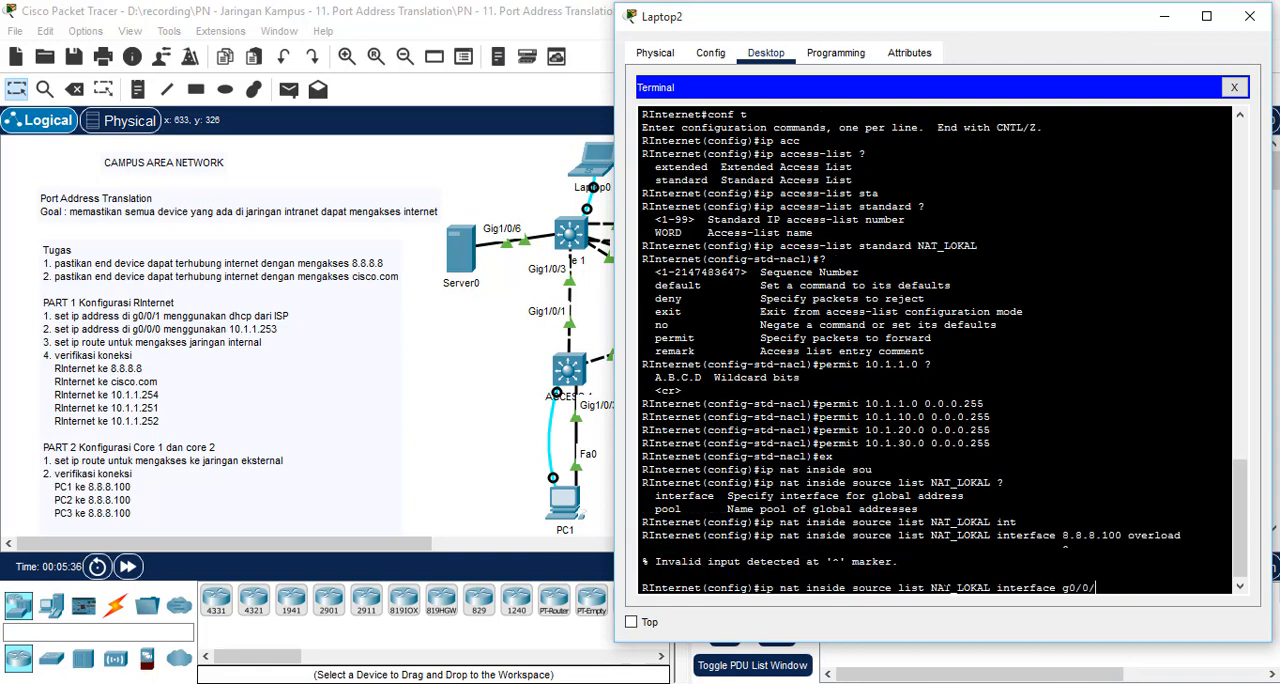
{"action": "type", "text": "1 overload"}
{"action": "key", "text": "Return"}
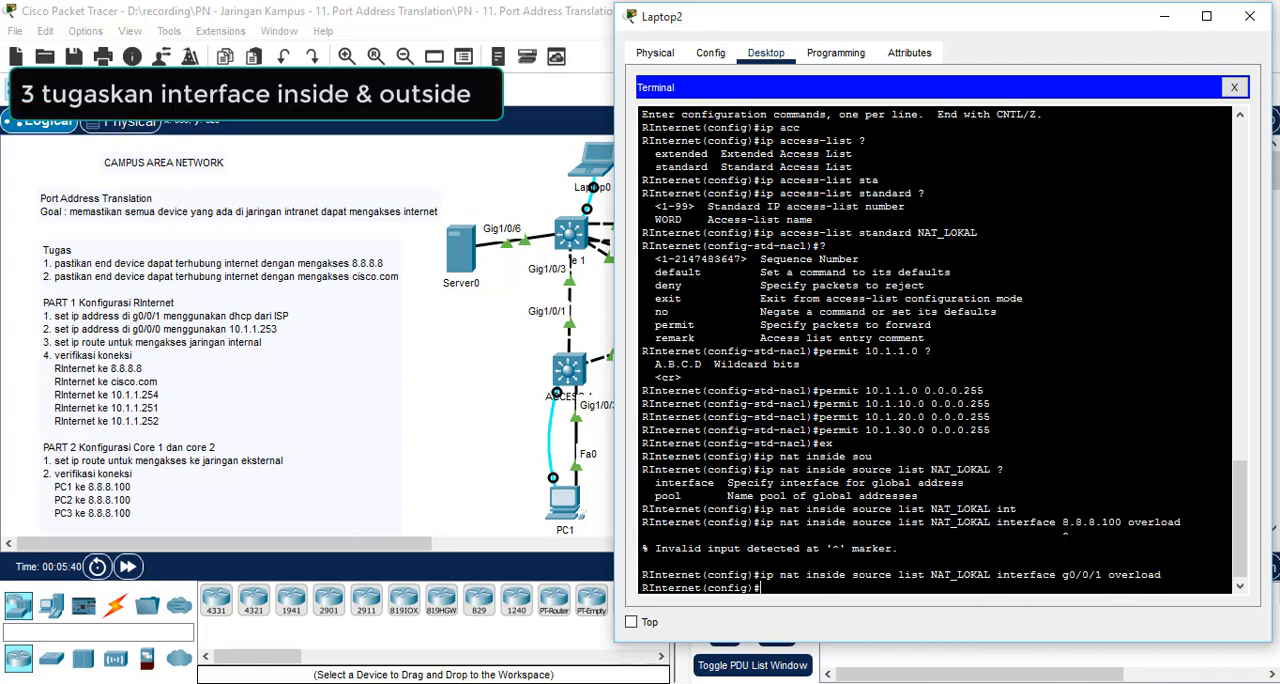
Step: Assign RInternet's interface g0/0/0 as the NAT inside interface
{"action": "scroll", "coordinate": [104, 440], "scroll_direction": "down", "scroll_amount": 3}
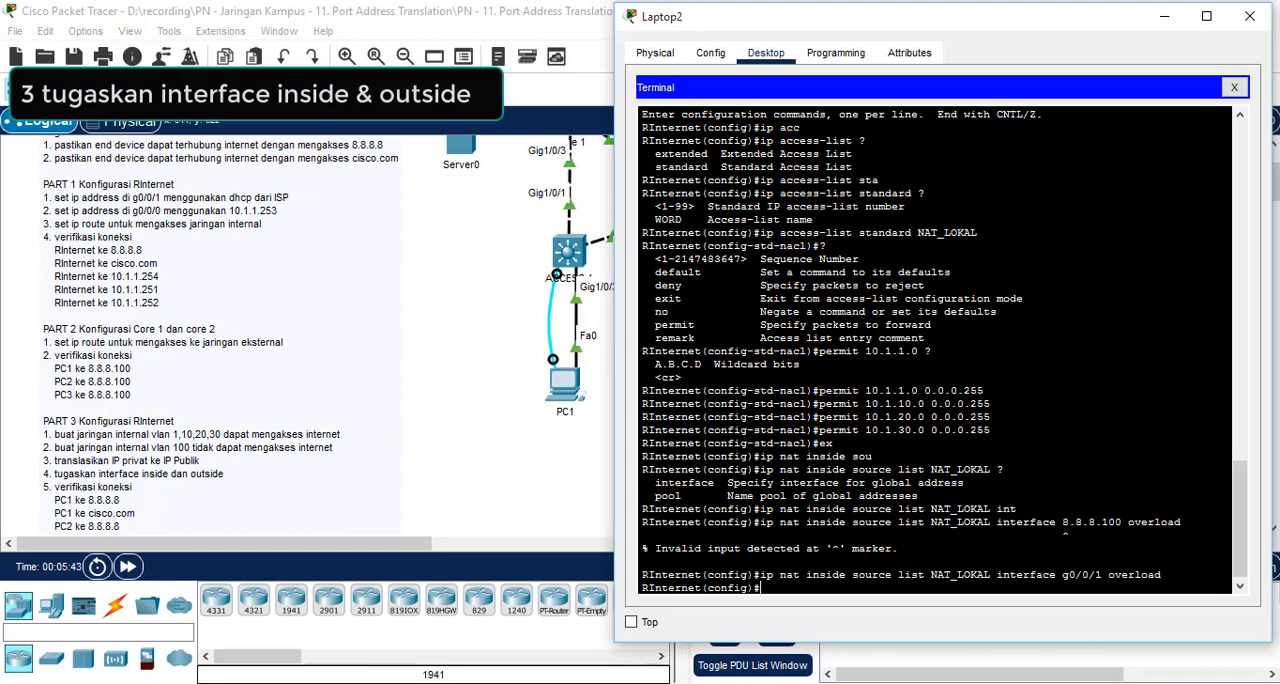
{"action": "type", "text": "int "}
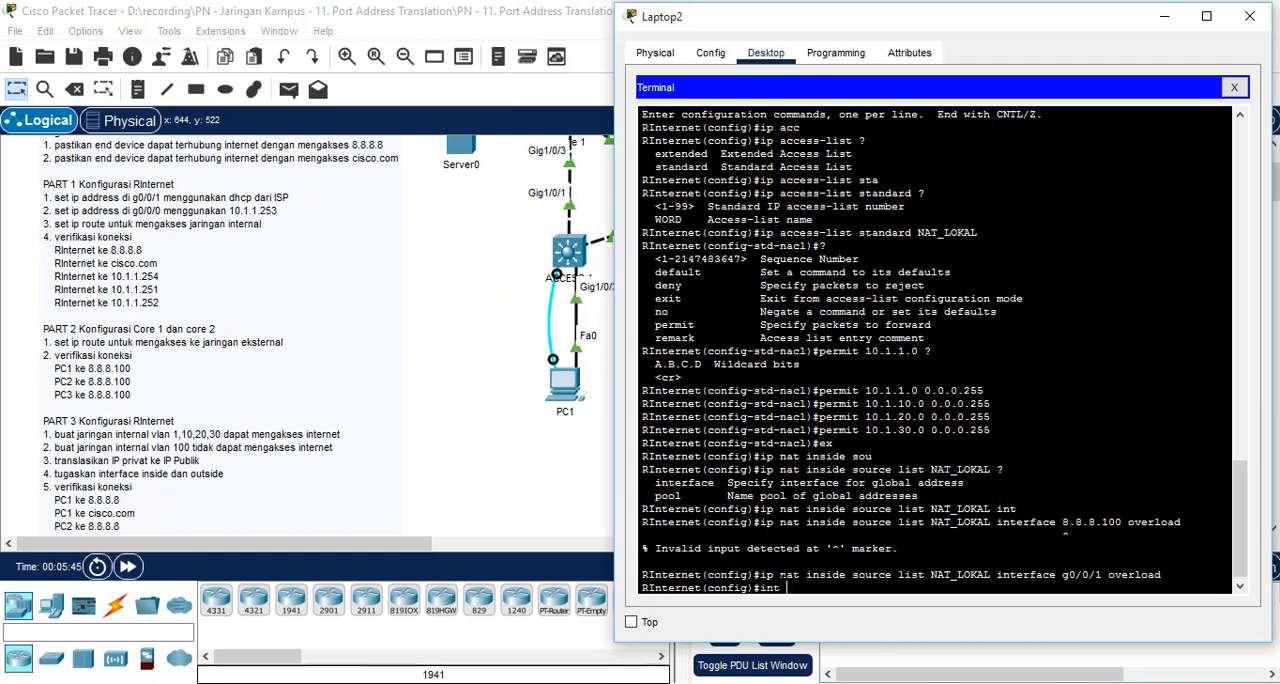
{"action": "type", "text": "g0/0/0"}
{"action": "key", "text": "Return"}
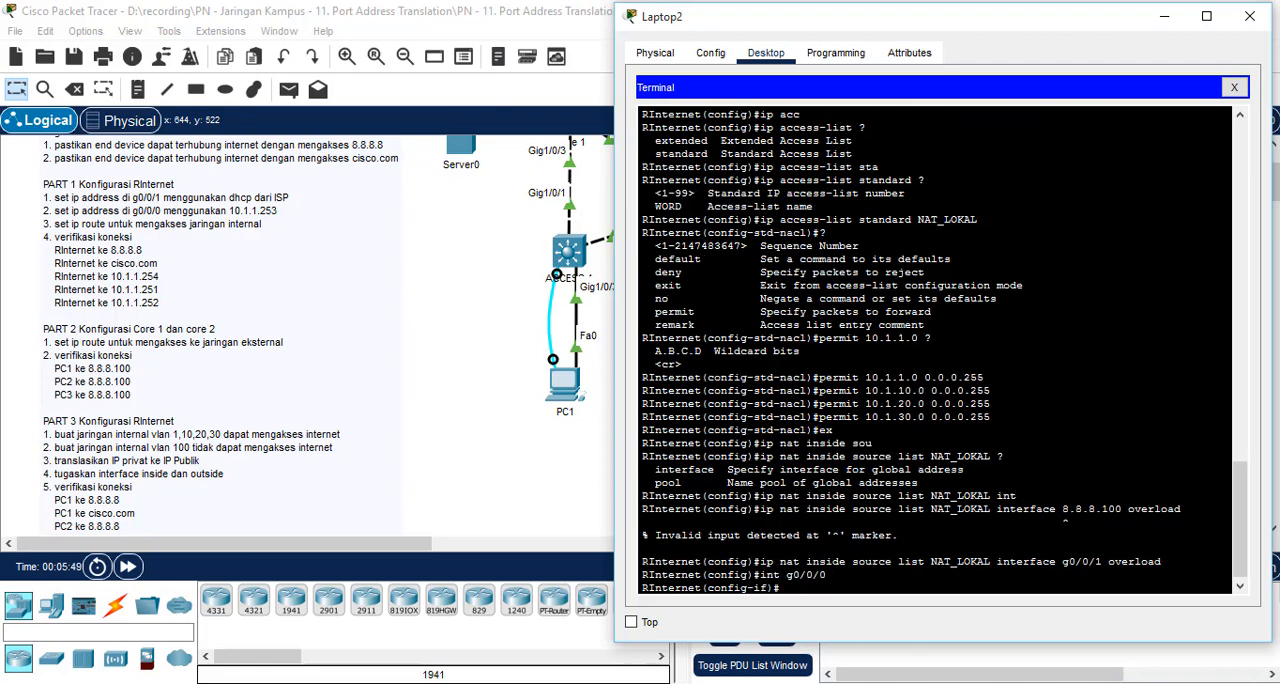
{"action": "type", "text": "ip nat inside"}
{"action": "key", "text": "Return"}
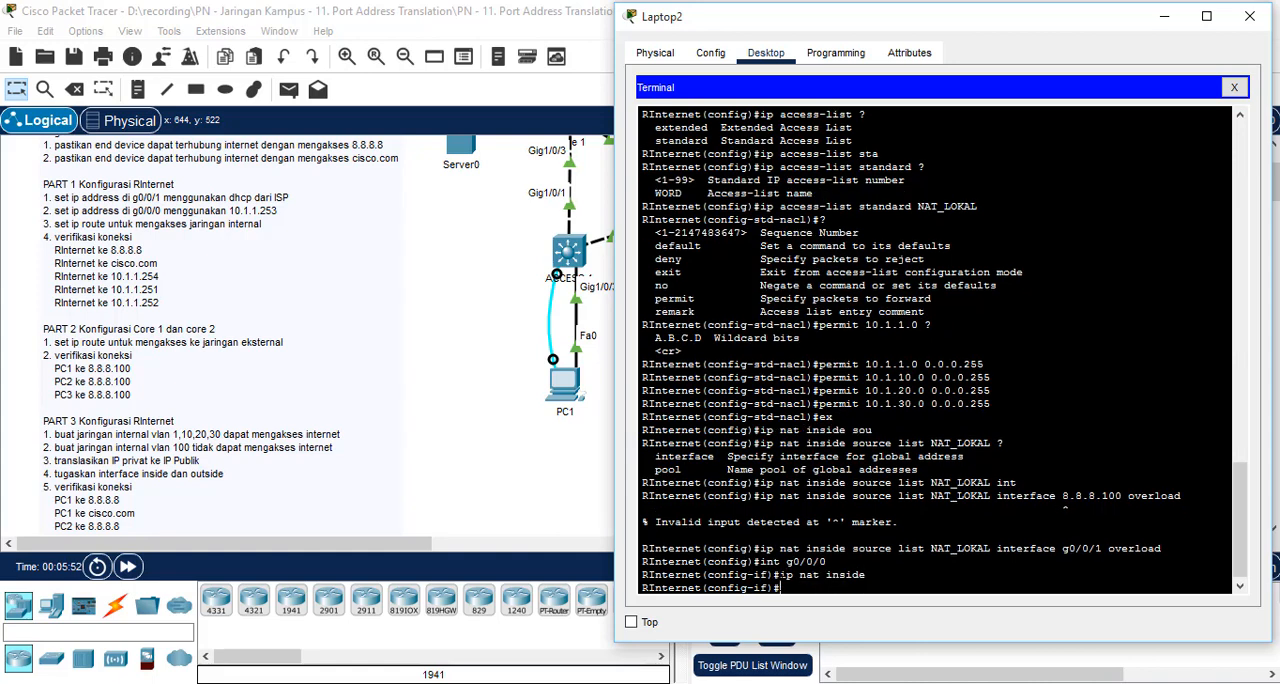
Step: Assign RInternet's interface g0/0/1 as the NAT outside interface
{"action": "type", "text": "int g0/0/1"}
{"action": "key", "text": "Return"}
{"action": "type", "text": "ip na"}
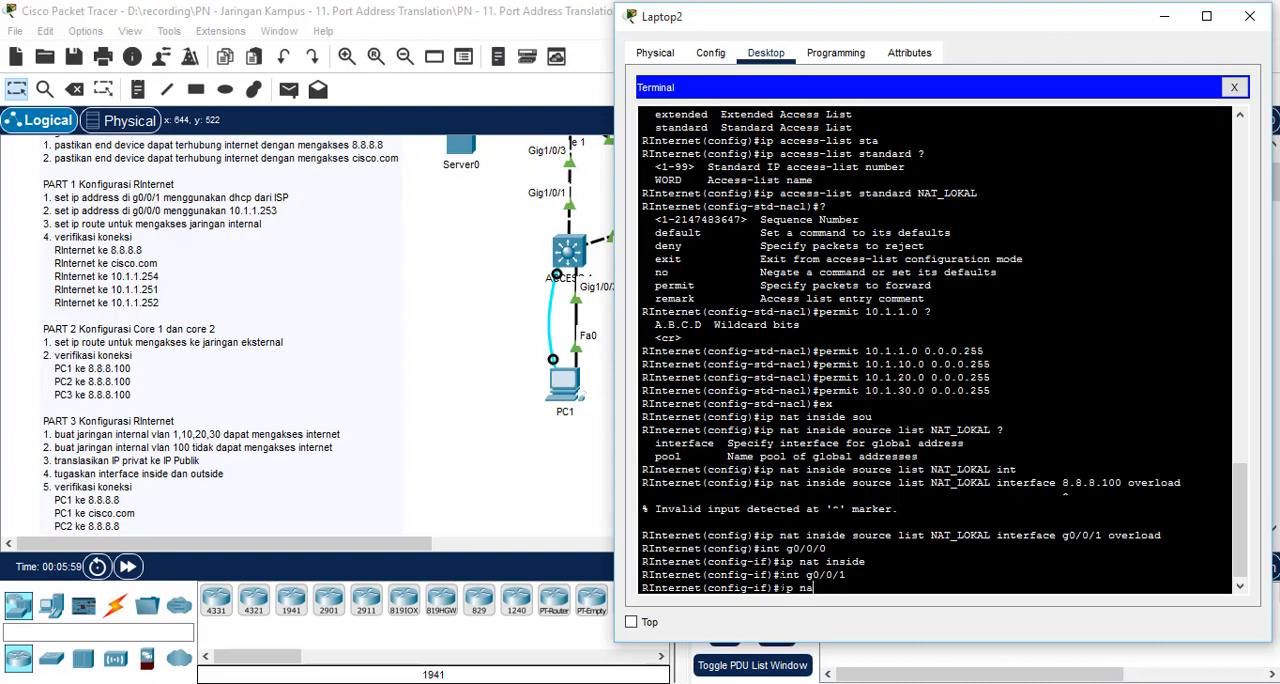
{"action": "type", "text": "t outside"}
{"action": "key", "text": "Return"}
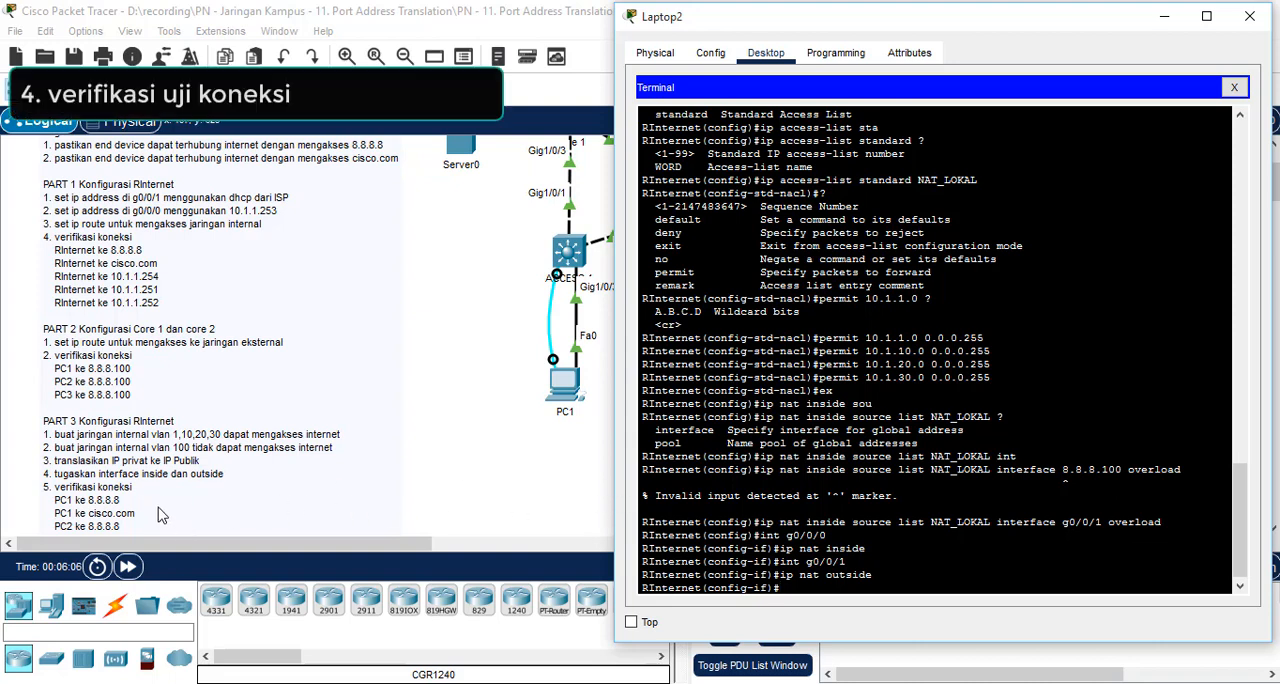
Step: Minimize Laptop2's window and ping 8.8.8.8 from PC1's command prompt
{"action": "left_click", "coordinate": [1162, 17]}
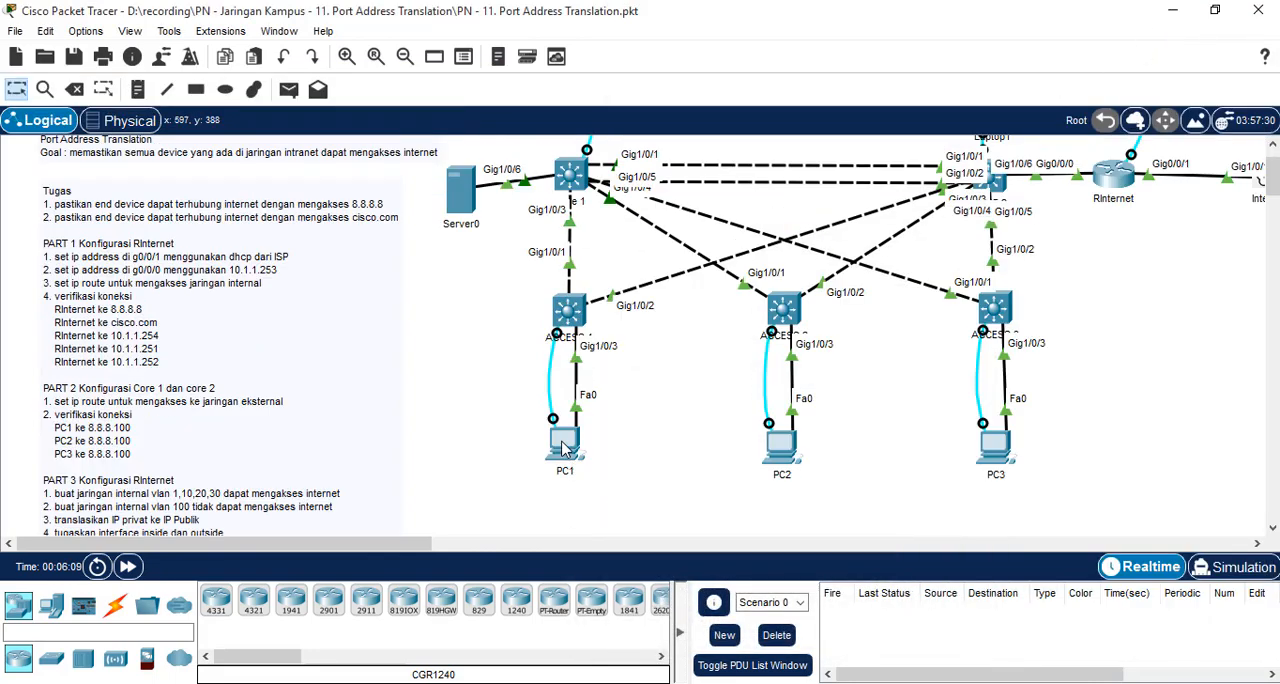
{"action": "scroll", "coordinate": [445, 440], "scroll_direction": "down", "scroll_amount": 3}
{"action": "left_click", "coordinate": [565, 325]}
{"action": "left_click", "coordinate": [770, 56]}
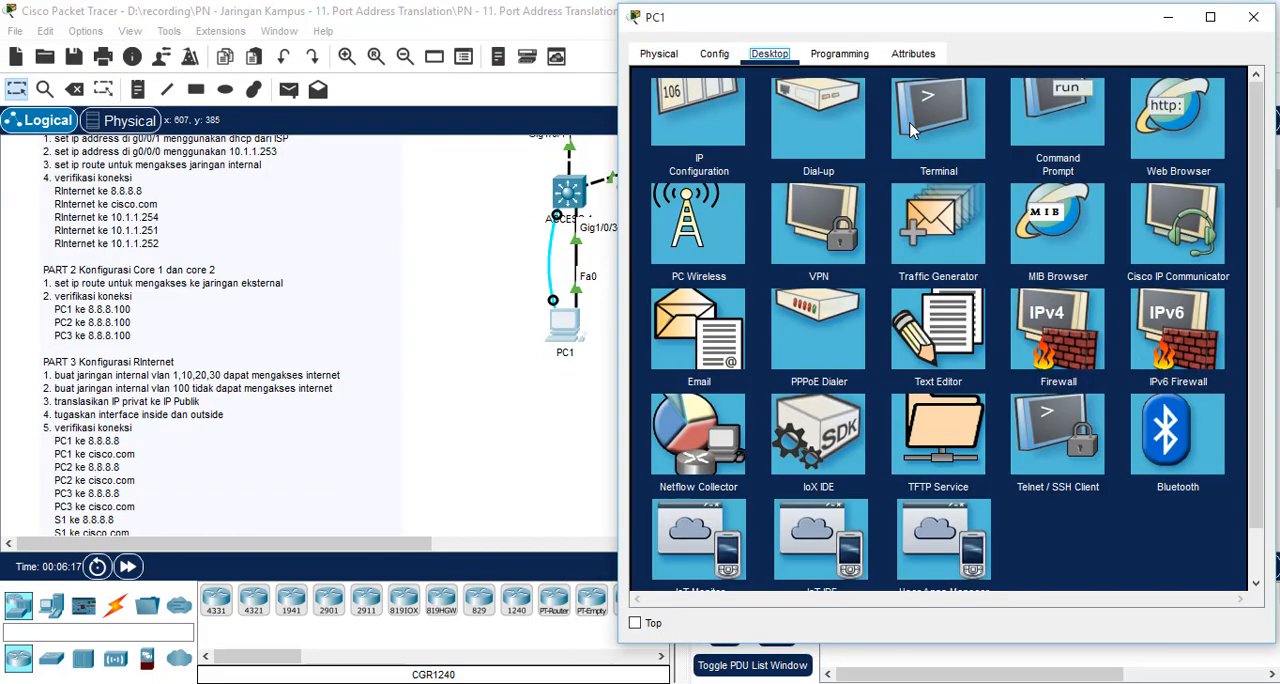
{"action": "left_click", "coordinate": [1057, 128]}
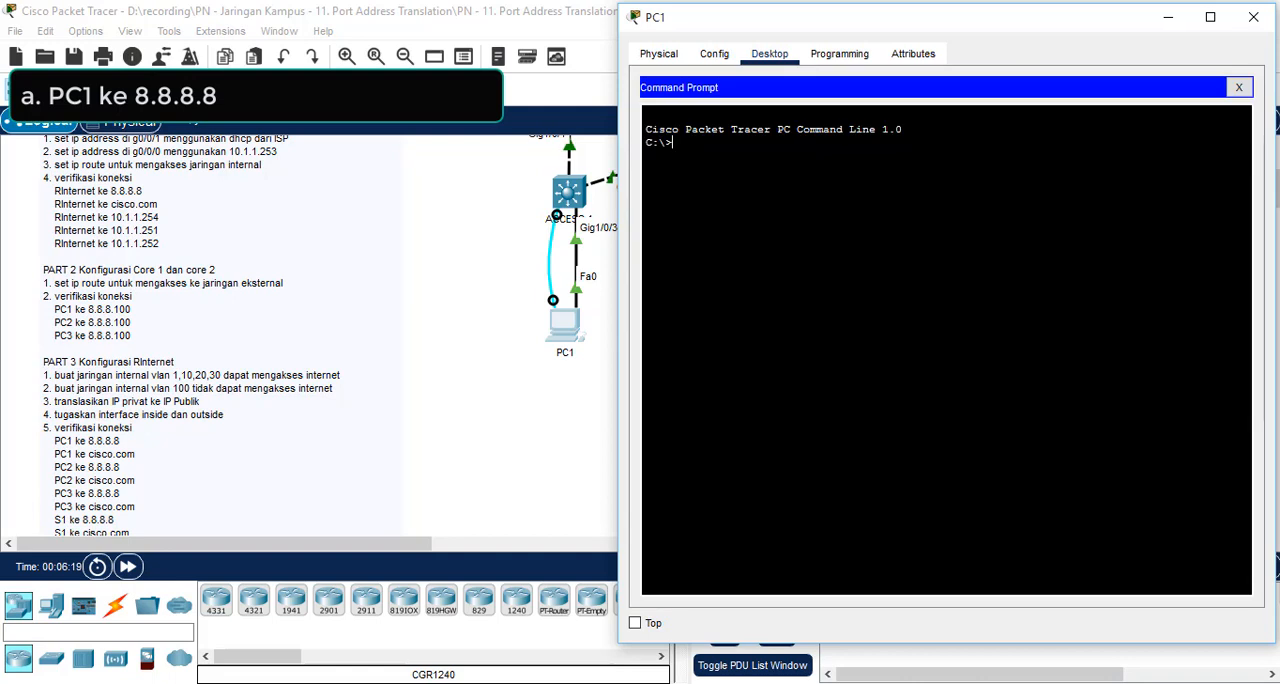
{"action": "type", "text": "ping"}
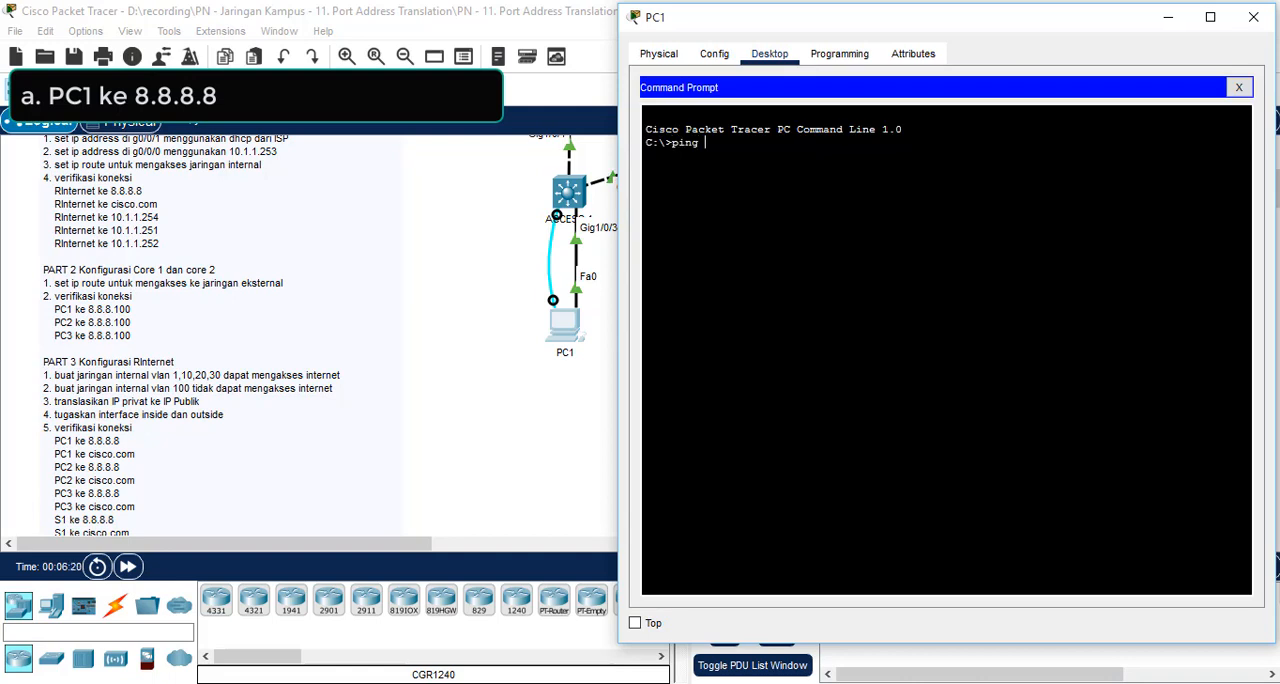
{"action": "type", "text": " 8.8.8.8"}
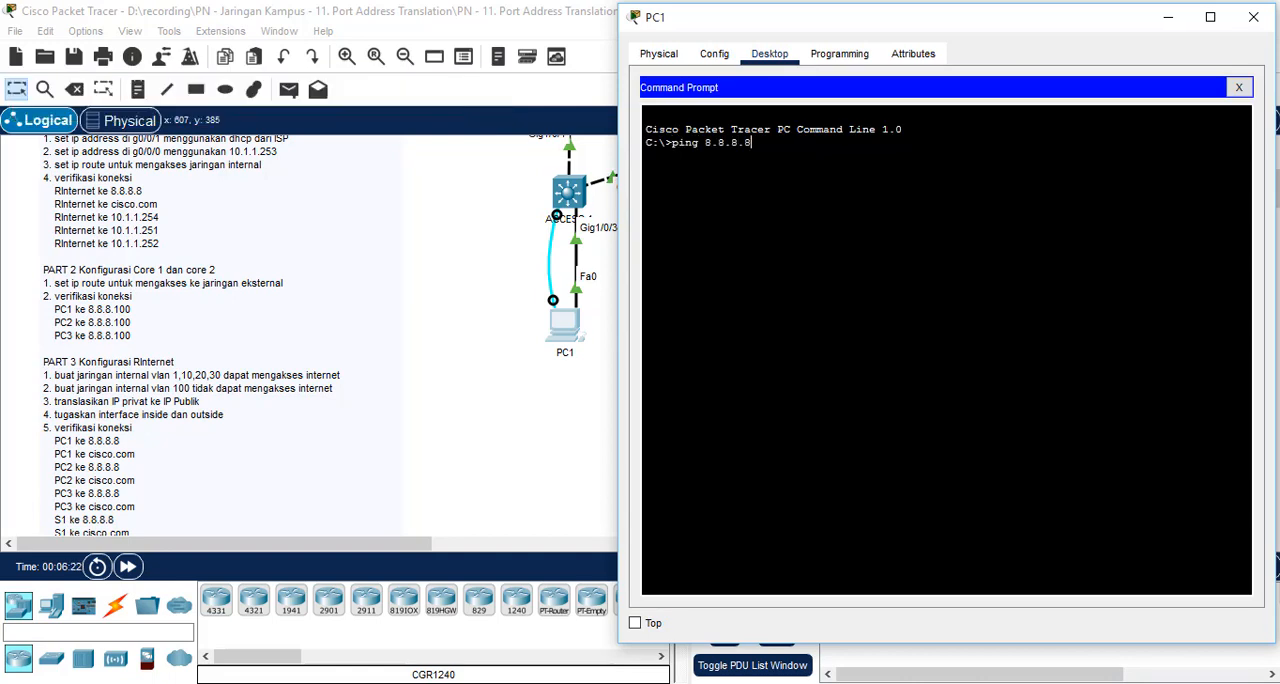
{"action": "key", "text": "Return"}
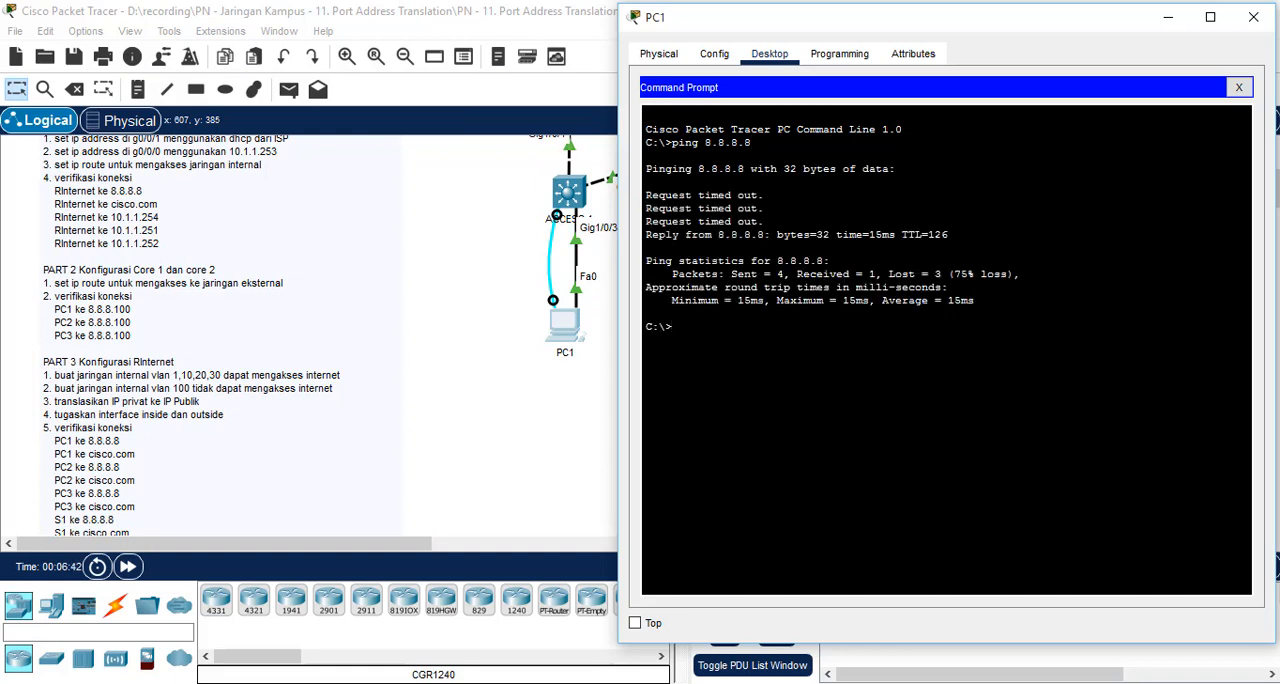
Step: Repeat the ping to 8.8.8.8 from PC1's command prompt and ping cisco.com twice
{"action": "key", "text": "Up"}
{"action": "key", "text": "Return"}
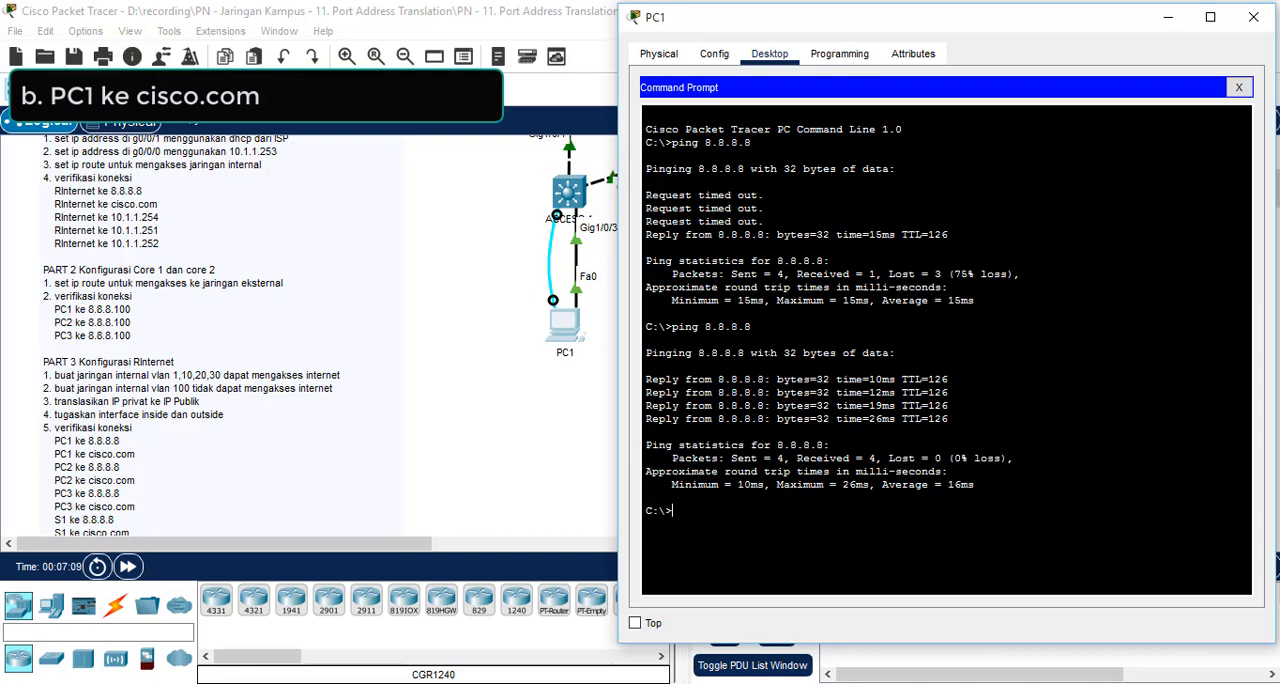
{"action": "type", "text": "ping"}
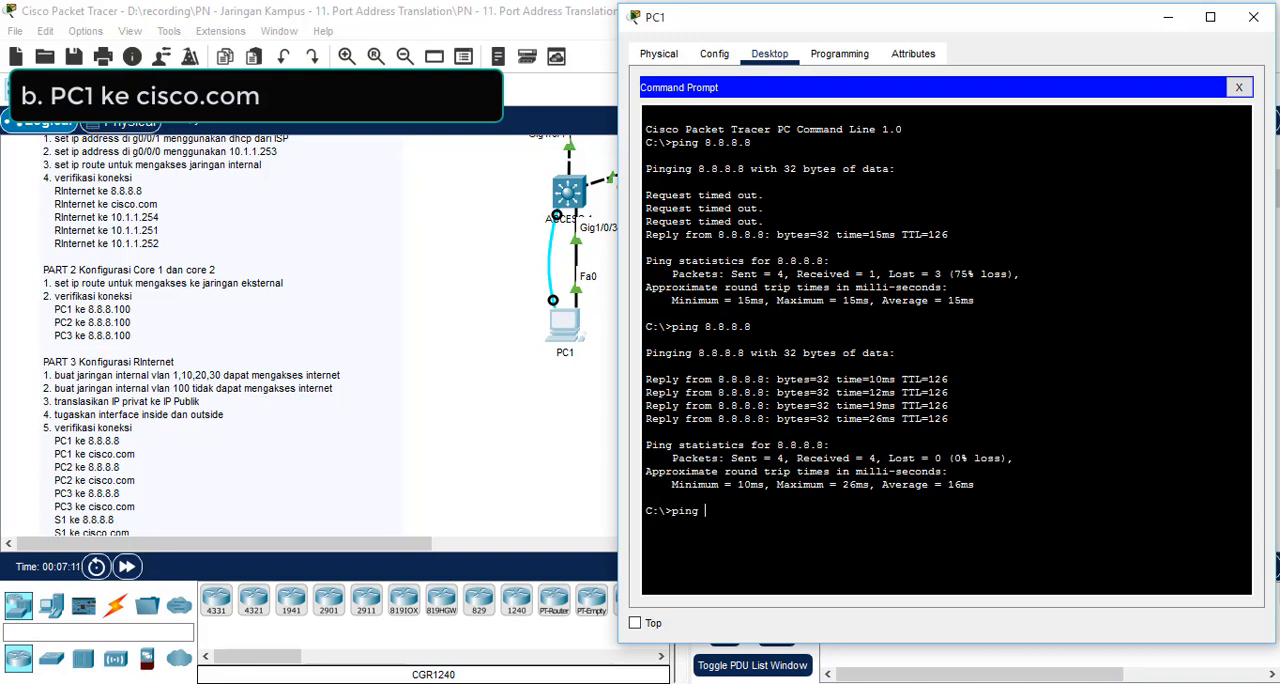
{"action": "type", "text": " cisco.com"}
{"action": "key", "text": "Return"}
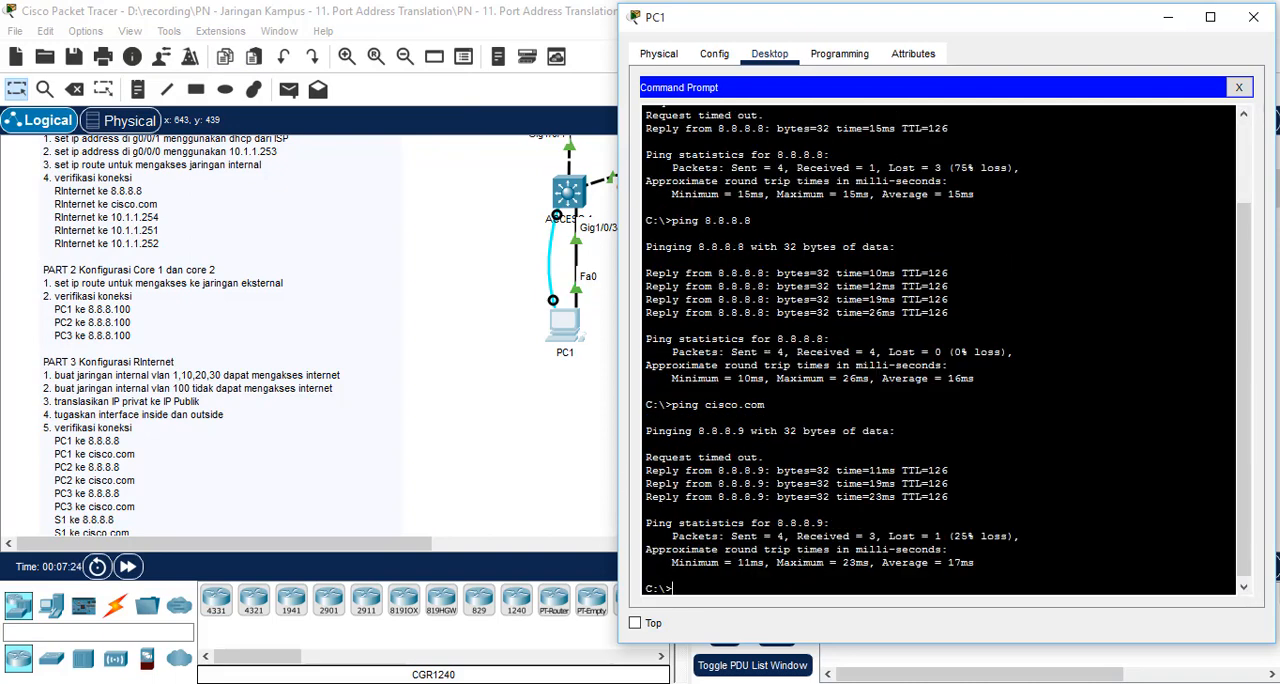
{"action": "key", "text": "Up"}
{"action": "key", "text": "Return"}
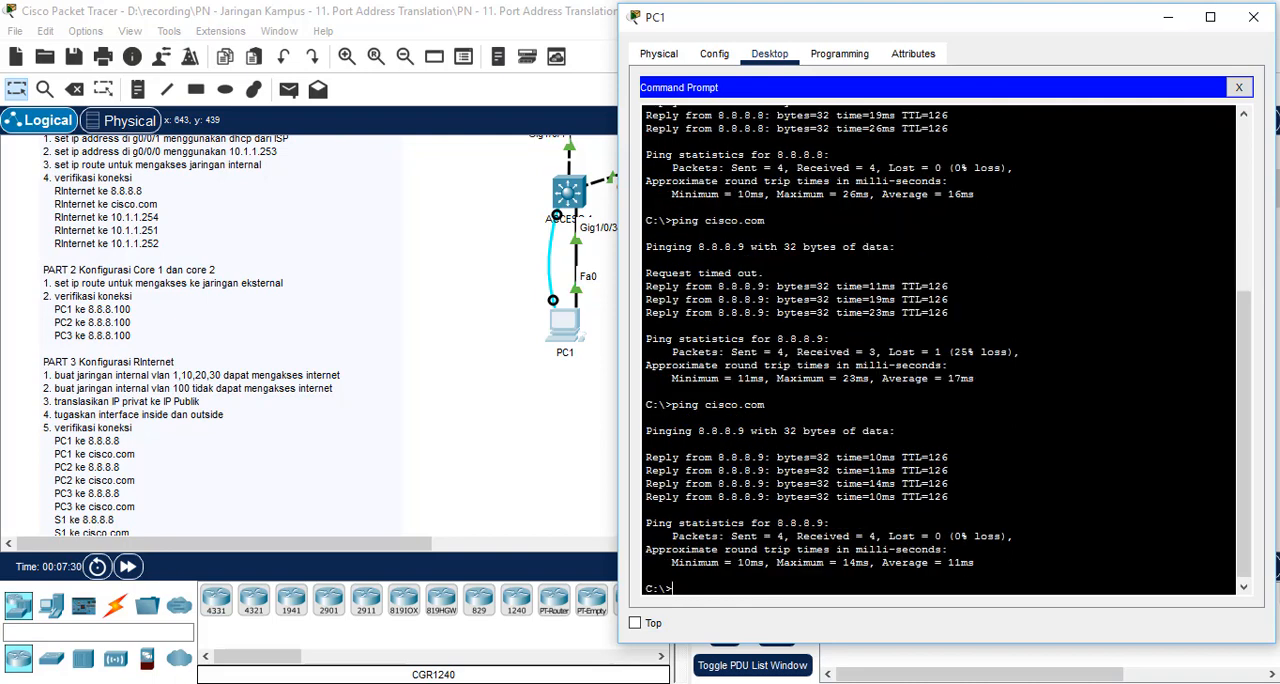
Step: Close PC1's command prompt and load 8.8.8.8 in its web browser
{"action": "left_click", "coordinate": [1238, 87]}
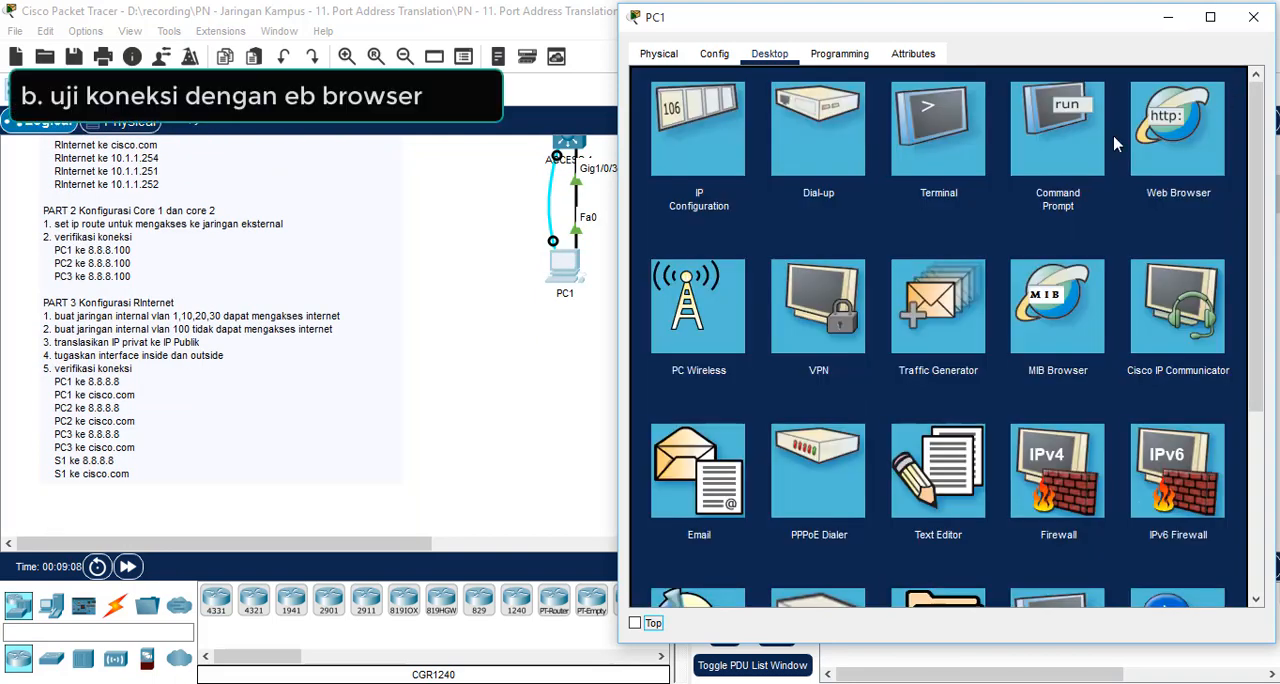
{"action": "left_click", "coordinate": [1178, 135]}
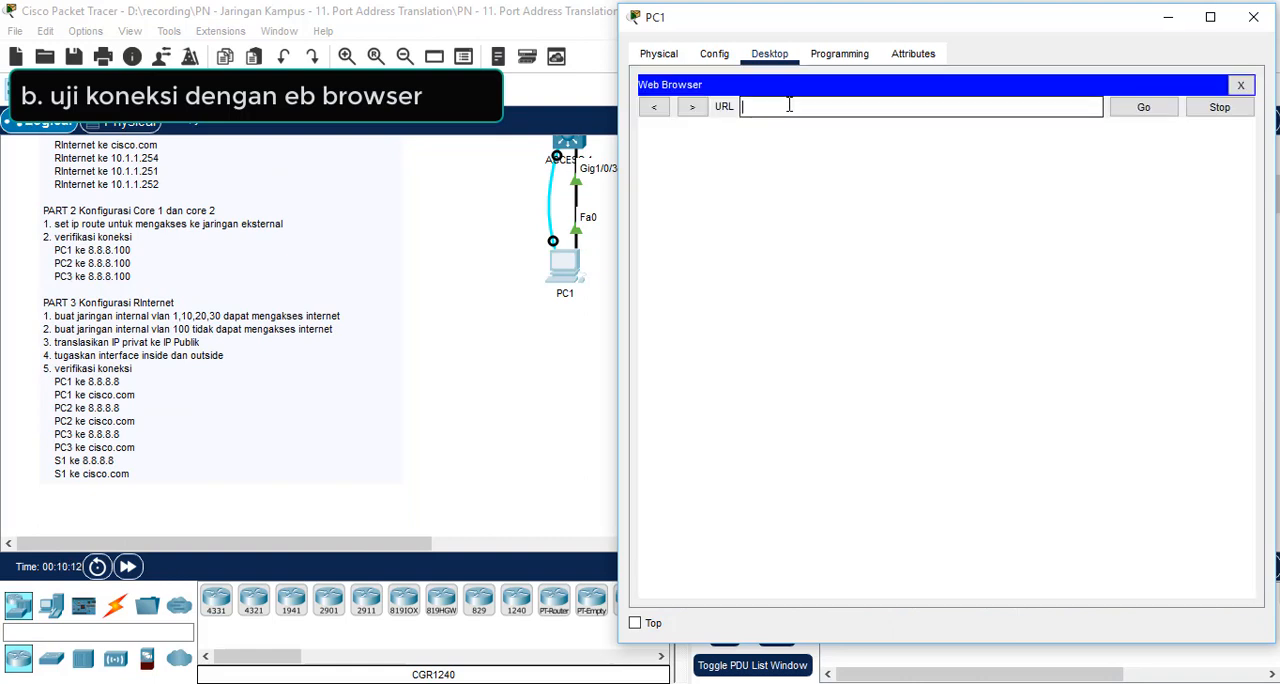
{"action": "type", "text": "8.8.8.8"}
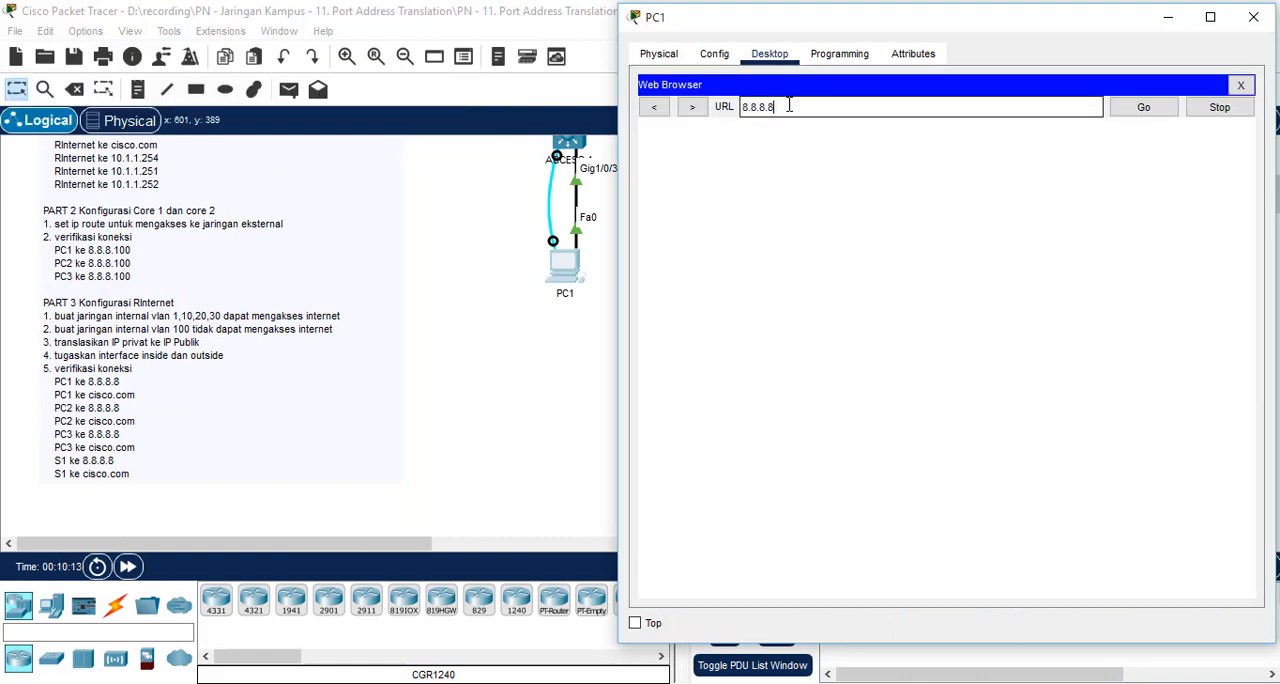
{"action": "left_click", "coordinate": [1144, 108]}
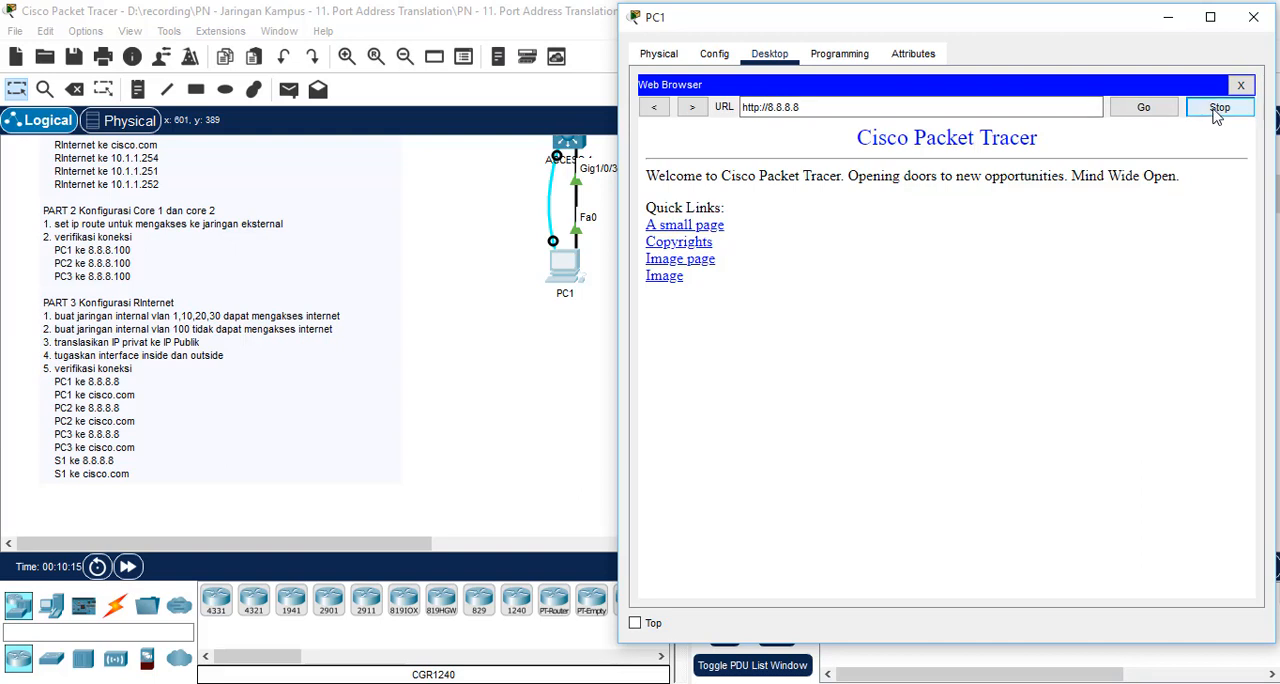
Step: Replace the address in PC1's web browser with cisco.com and load the page
{"action": "left_click_drag", "start_coordinate": [900, 108], "coordinate": [655, 95]}
{"action": "type", "text": "cisc"}
{"action": "key", "text": "BackSpace"}
{"action": "key", "text": "BackSpace"}
{"action": "key", "text": "BackSpace"}
{"action": "key", "text": "BackSpace"}
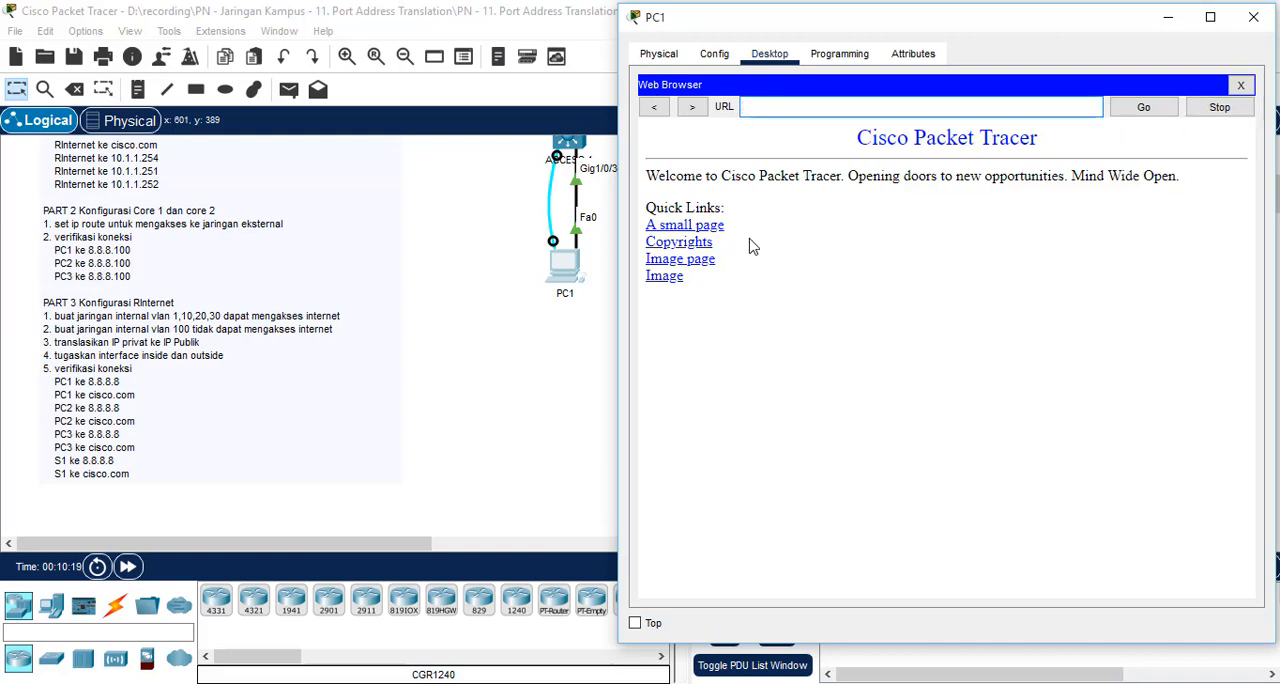
{"action": "type", "text": "cisco.com"}
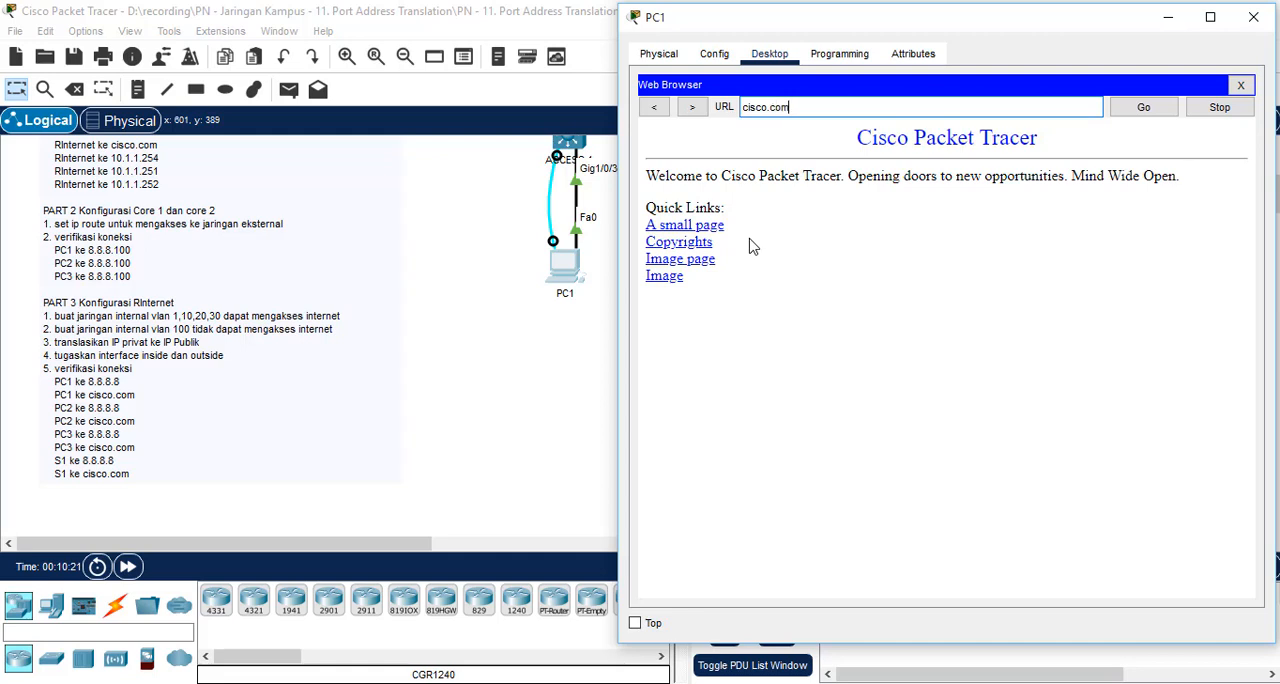
{"action": "left_click", "coordinate": [1145, 109]}
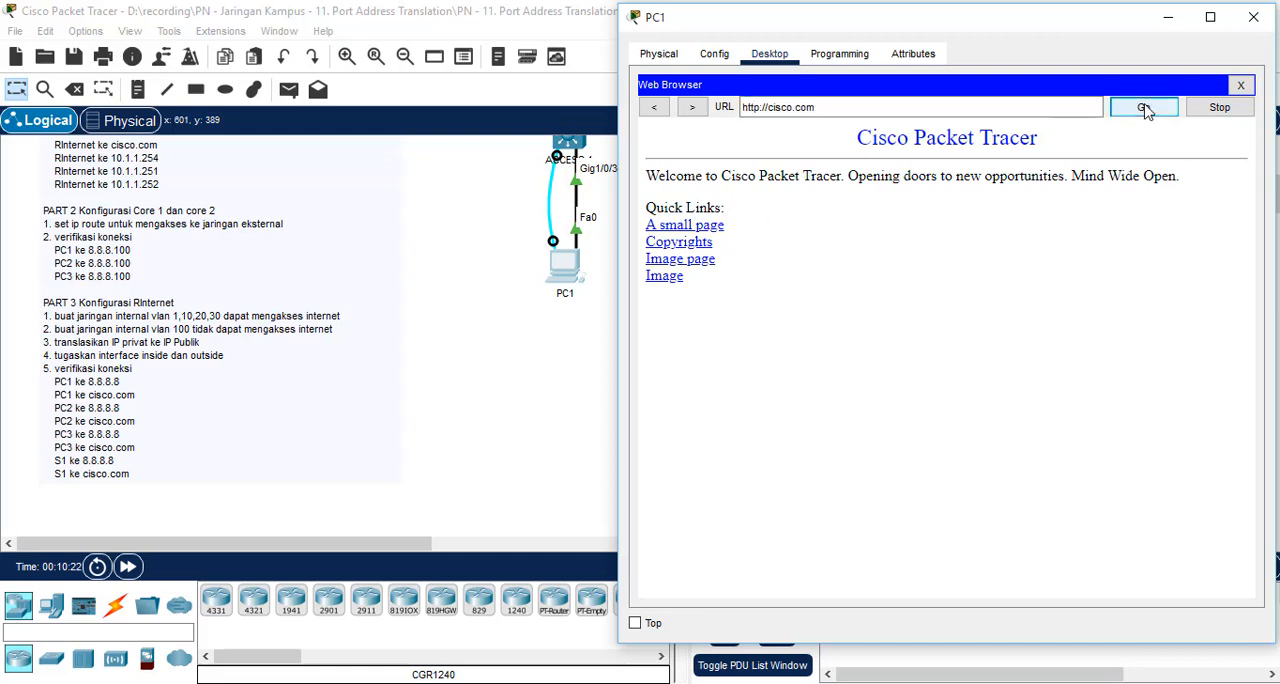